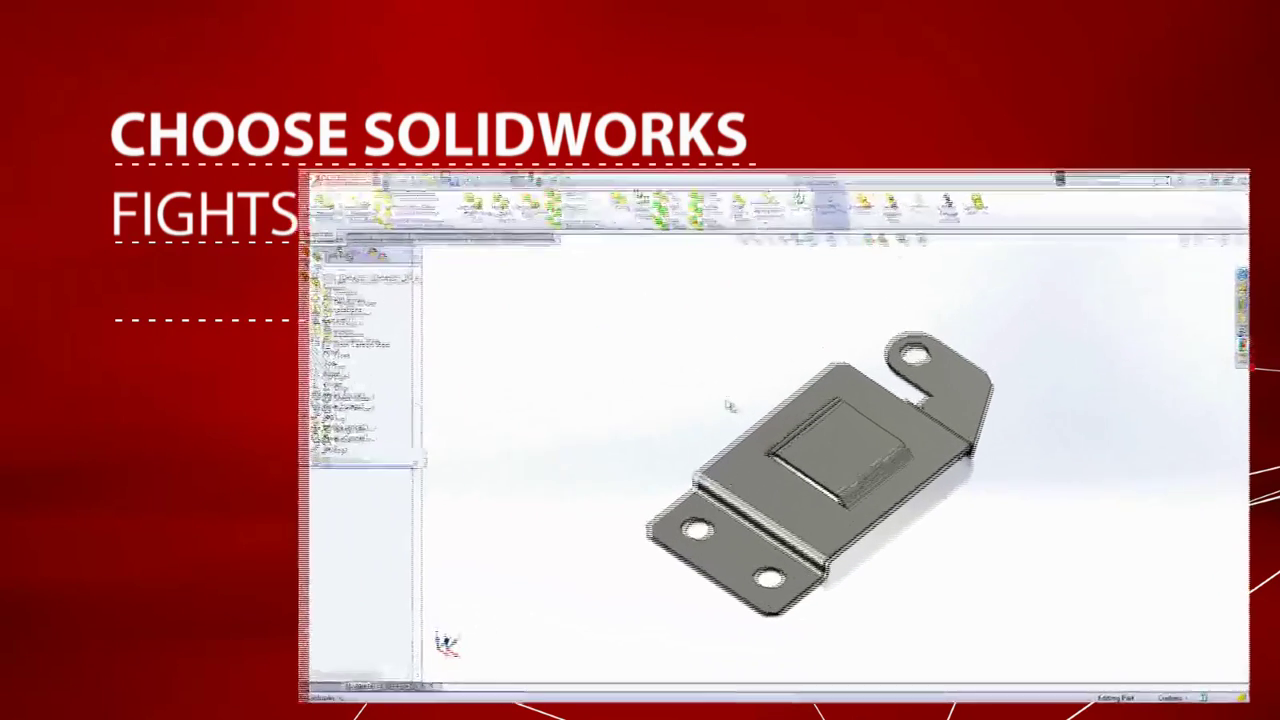
Flip the SX-TAB part upright and display the Base-Flange's 150, 50, 30 and 60° dimensions.
{"action": "middle_click_drag", "start_coordinate": [574, 283], "coordinate": [576, 330]}
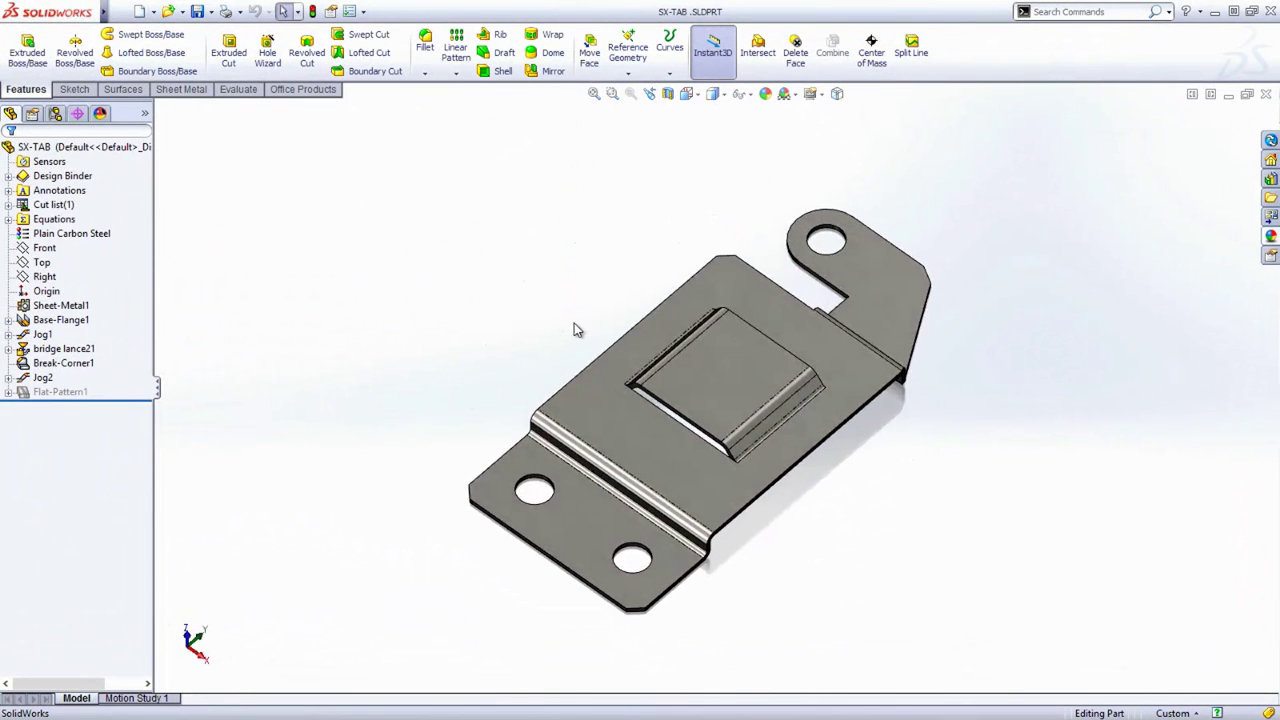
{"action": "left_click", "coordinate": [743, 298]}
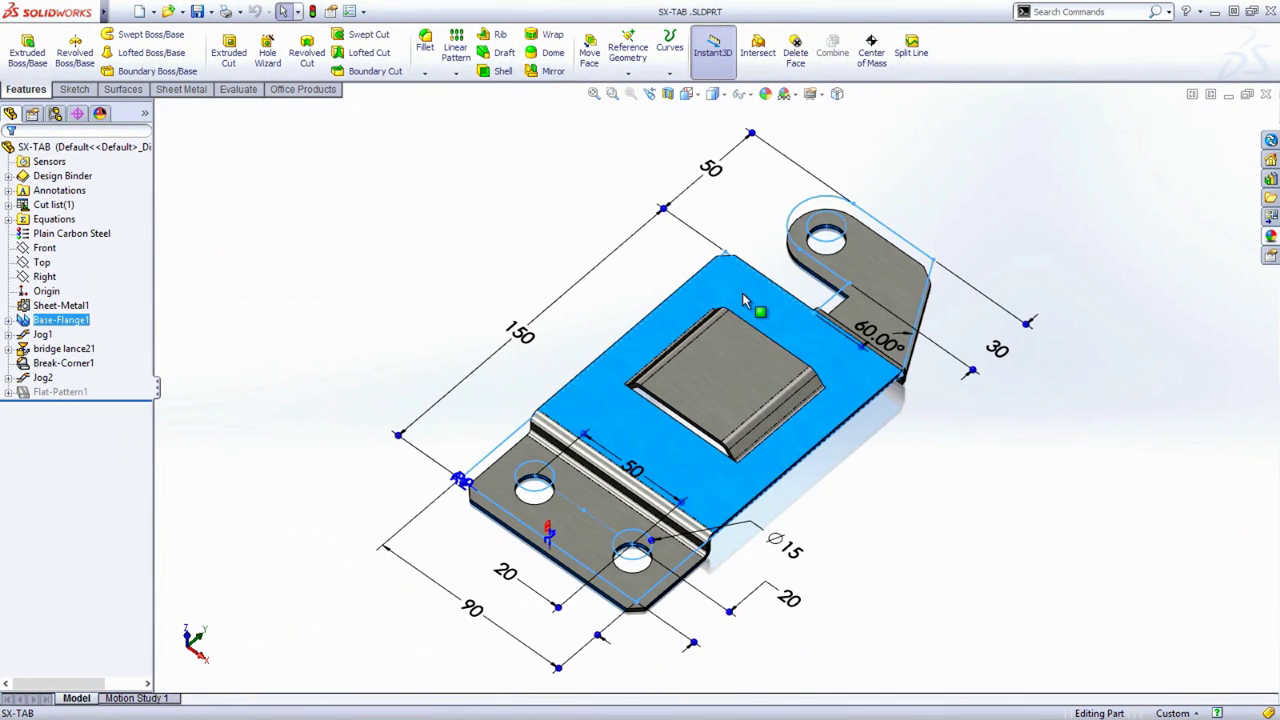
{"action": "middle_click_drag", "start_coordinate": [743, 298], "coordinate": [714, 377], "text": "ctrl"}
{"action": "mouse_move", "coordinate": [730, 222]}
{"action": "left_mouse_down"}
{"action": "mouse_move", "coordinate": [748, 208]}
{"action": "mouse_move", "coordinate": [752, 220]}
{"action": "mouse_move", "coordinate": [709, 210]}
{"action": "left_mouse_up"}
{"action": "left_click", "coordinate": [711, 210]}
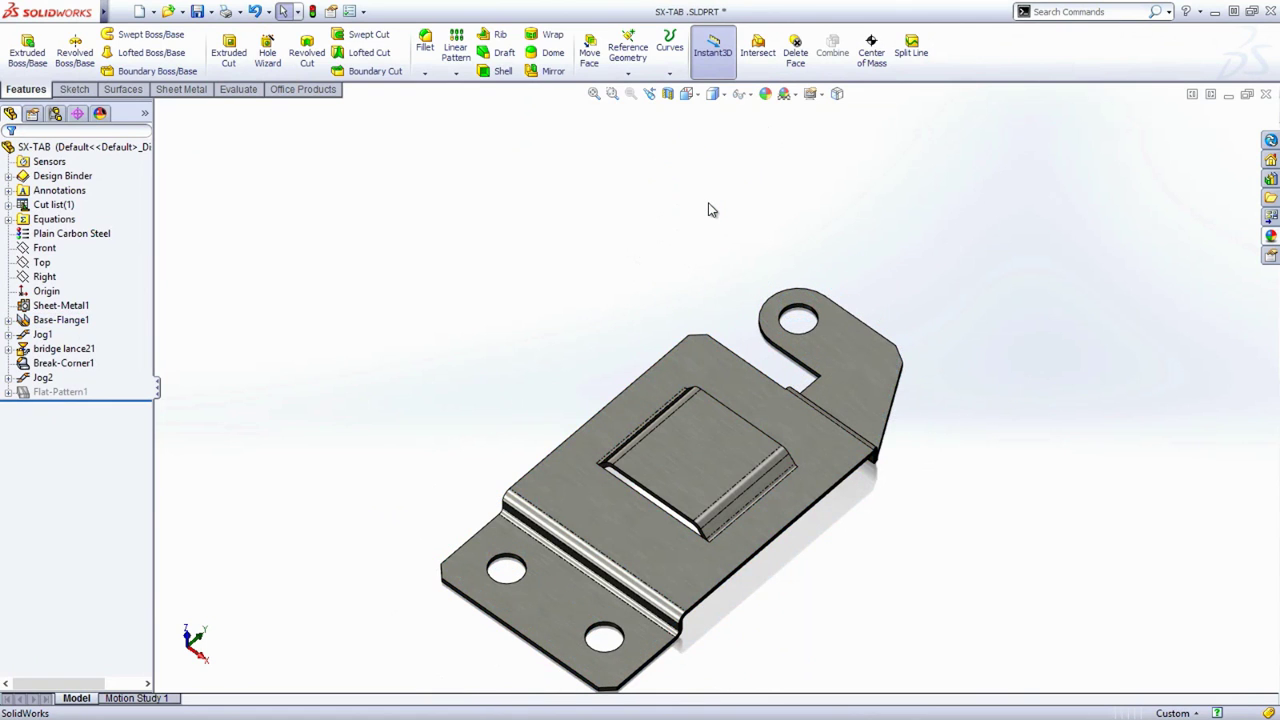
{"action": "left_click", "coordinate": [740, 380]}
In Sketch1, re-attach the tab's 50 height dimension to the hole centre so it reads 35.
{"action": "left_click", "coordinate": [801, 316]}
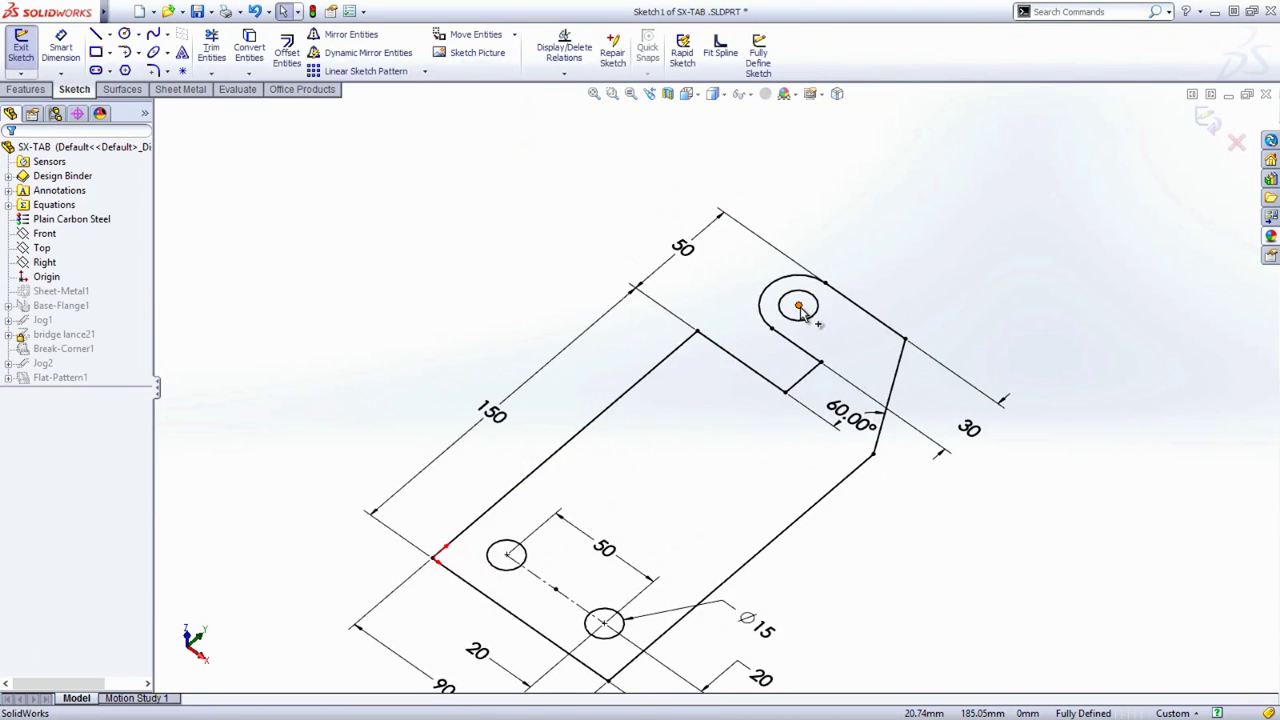
{"action": "middle_click_drag", "start_coordinate": [766, 365], "coordinate": [769, 374], "text": "ctrl"}
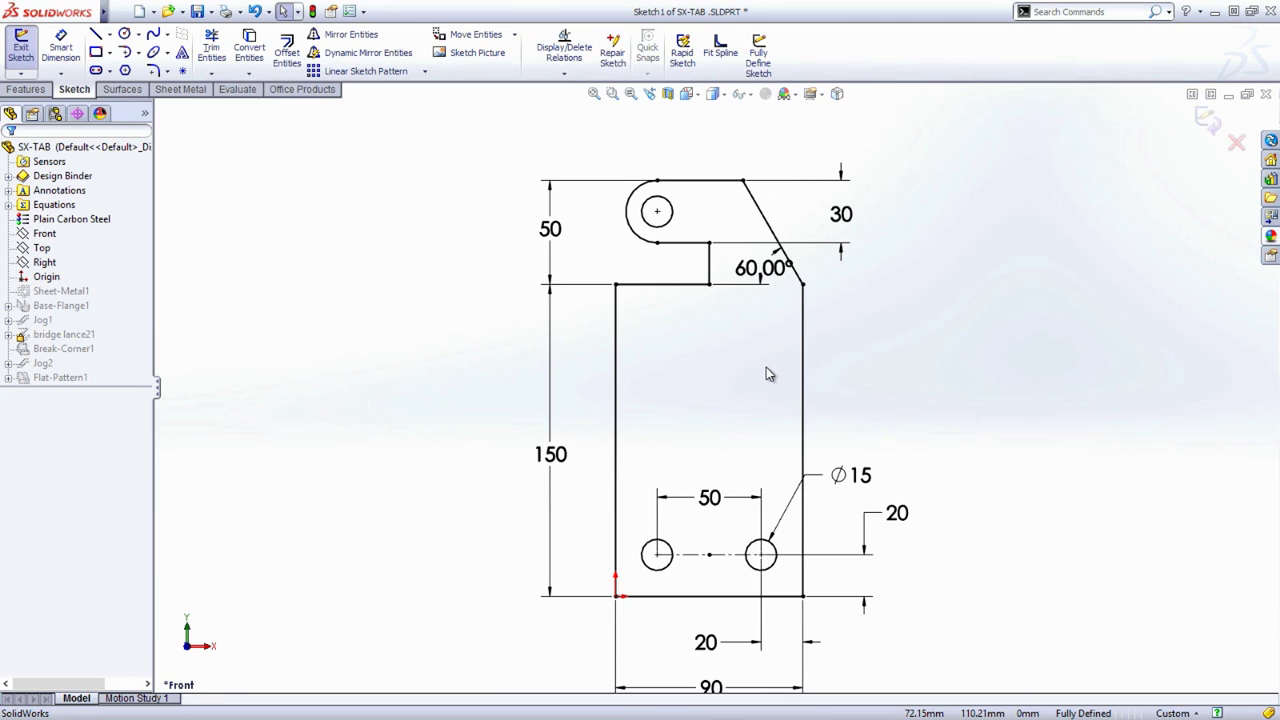
{"action": "left_click", "coordinate": [563, 236]}
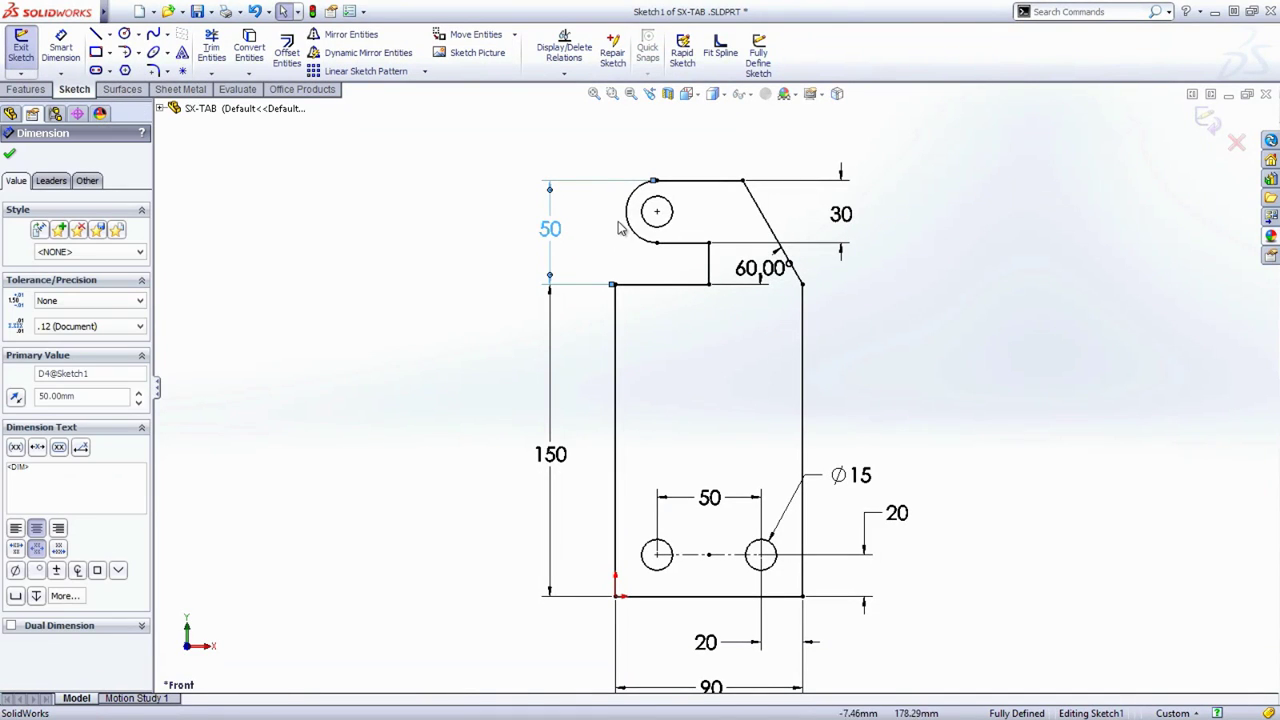
{"action": "left_click_drag", "start_coordinate": [653, 181], "coordinate": [658, 218]}
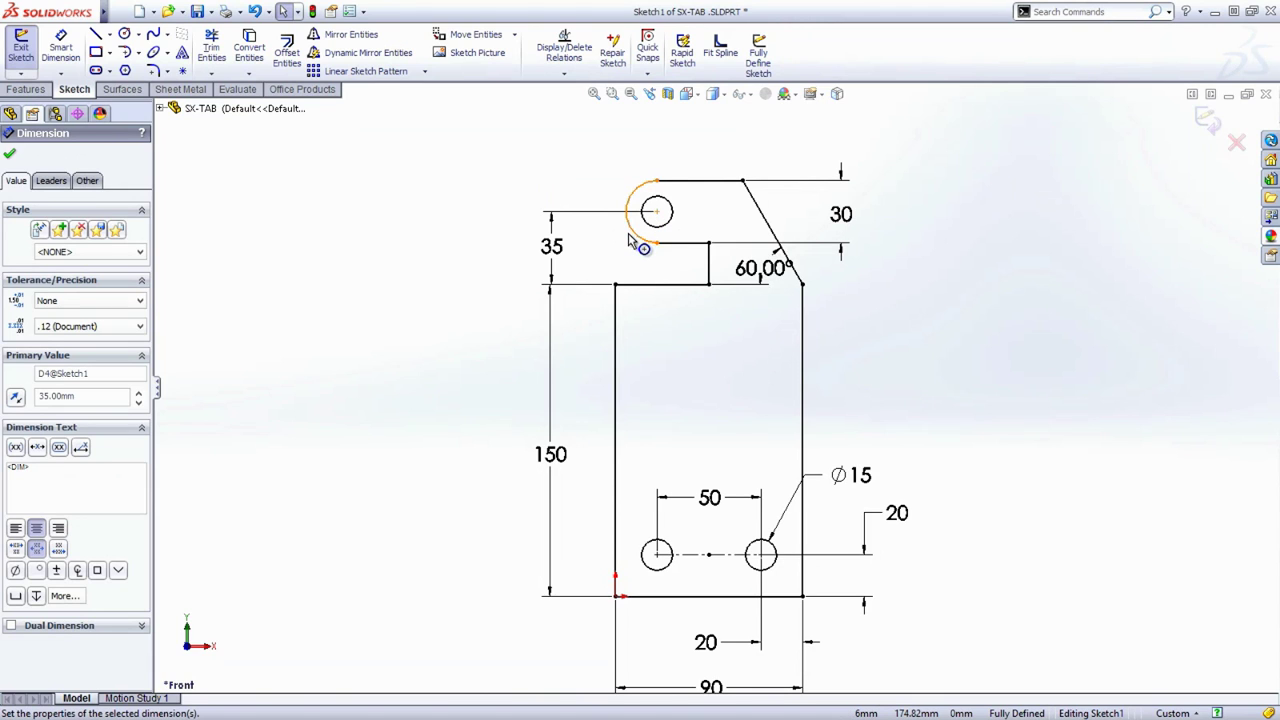
{"action": "key", "text": "Escape"}
{"action": "right_click_drag", "start_coordinate": [597, 228], "coordinate": [602, 176]}
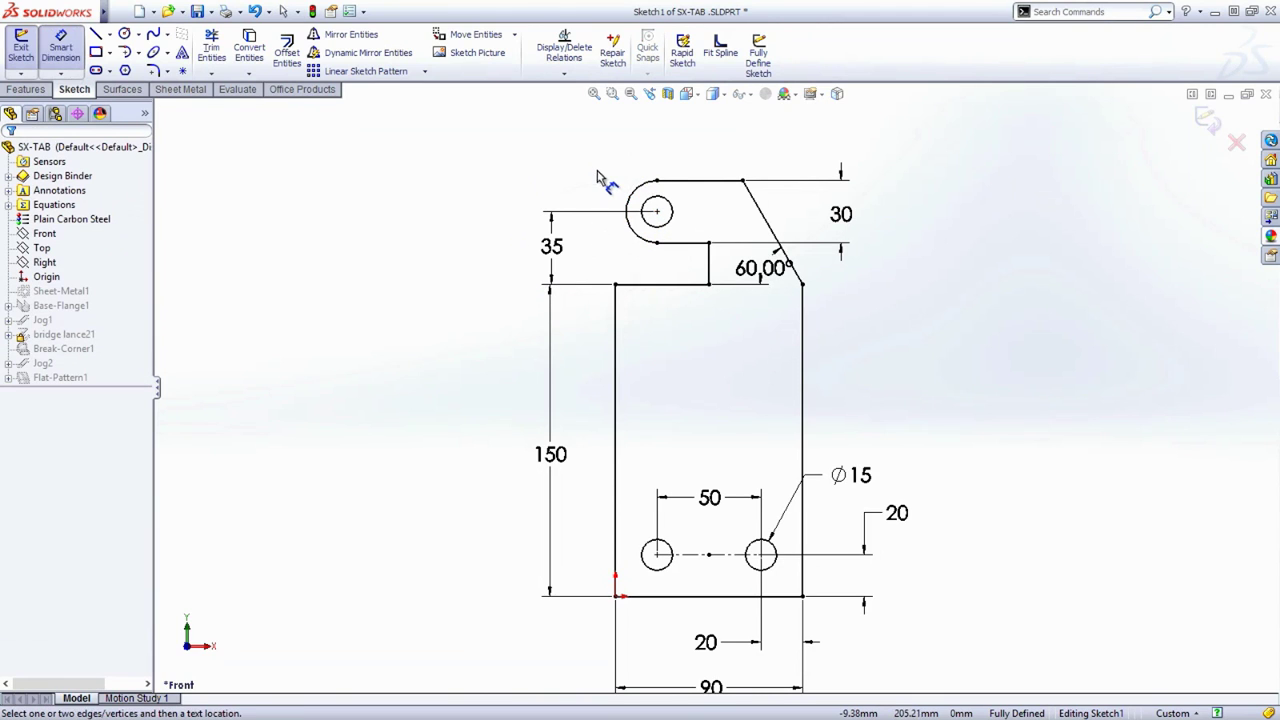
{"action": "left_click", "coordinate": [616, 296]}
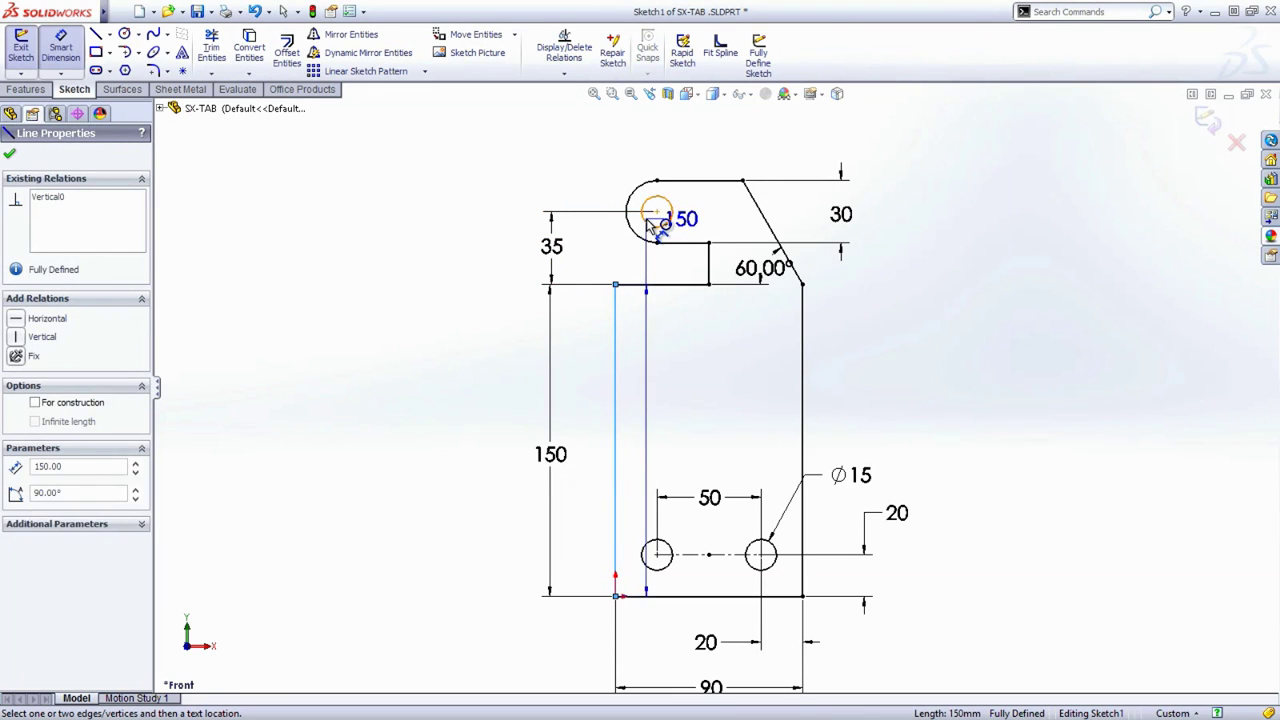
Add a driving 20 horizontal dimension from the left edge to the tab hole's centre.
{"action": "left_click", "coordinate": [655, 213]}
{"action": "left_click", "coordinate": [573, 143]}
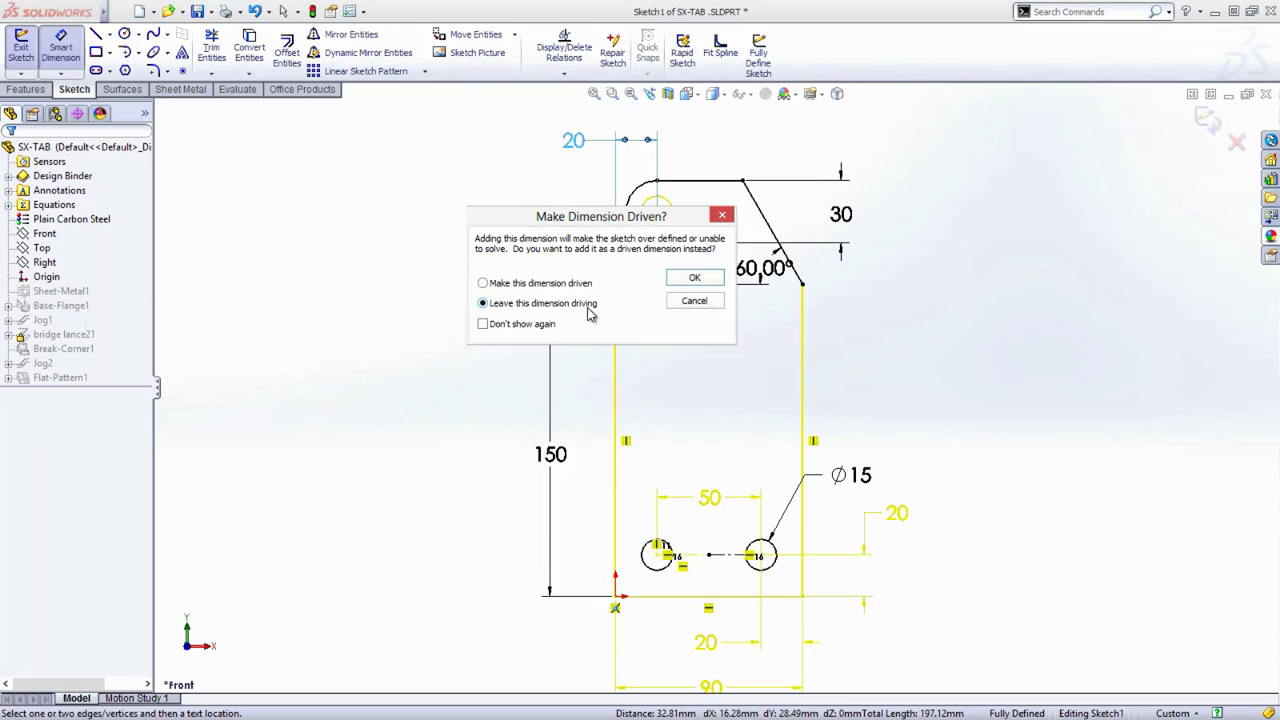
{"action": "left_click", "coordinate": [688, 279]}
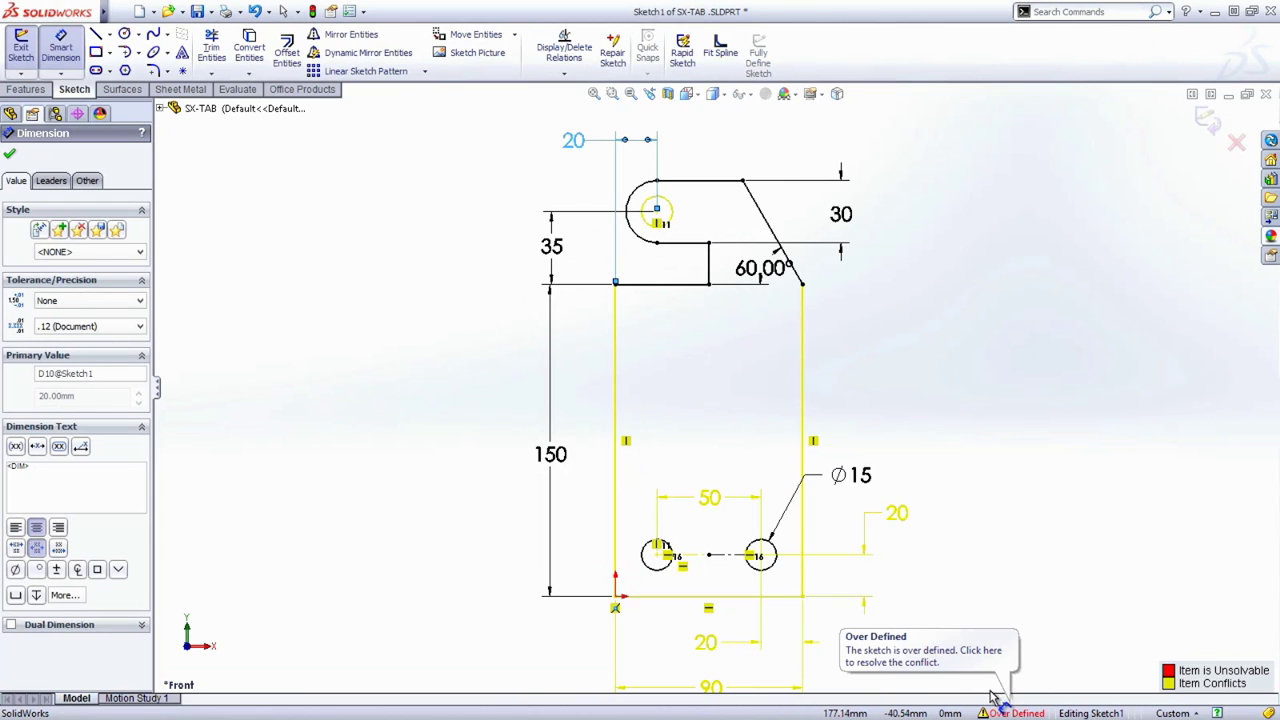
Use SketchXpert's seventh solution to delete the Vertical11 relation, keeping the 20 dimension.
{"action": "left_click", "coordinate": [1014, 713]}
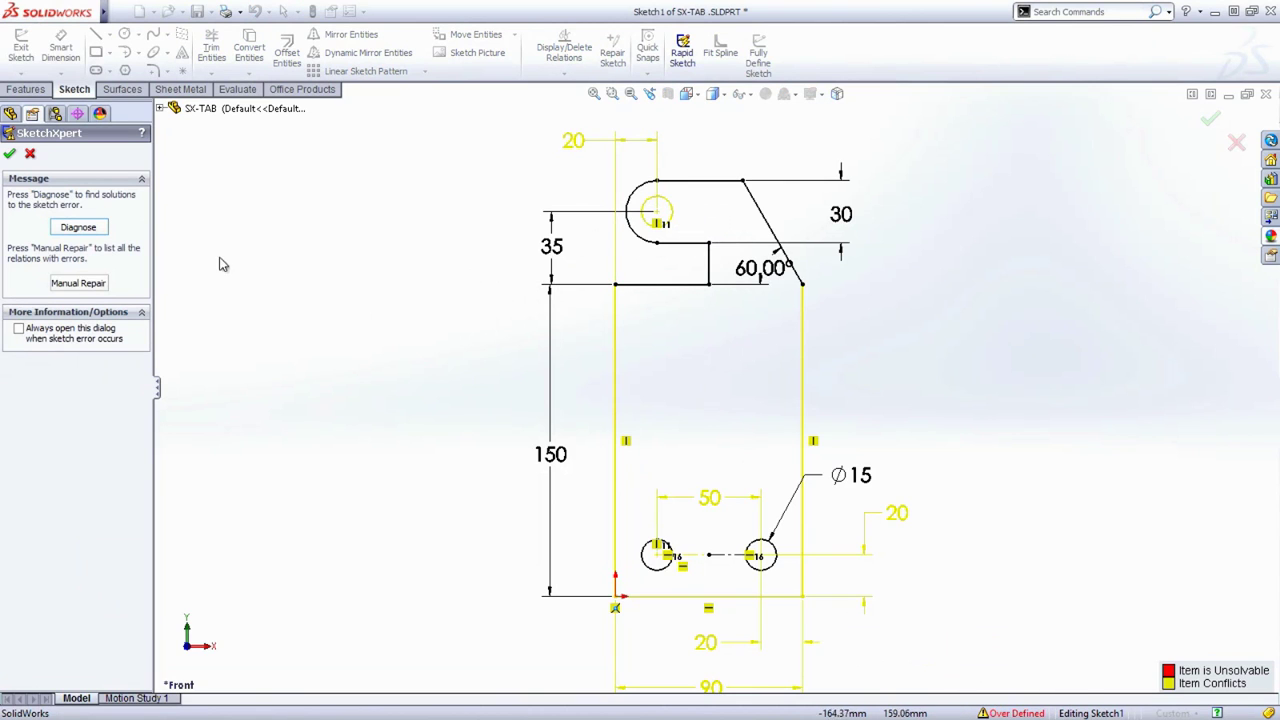
{"action": "left_click", "coordinate": [84, 230]}
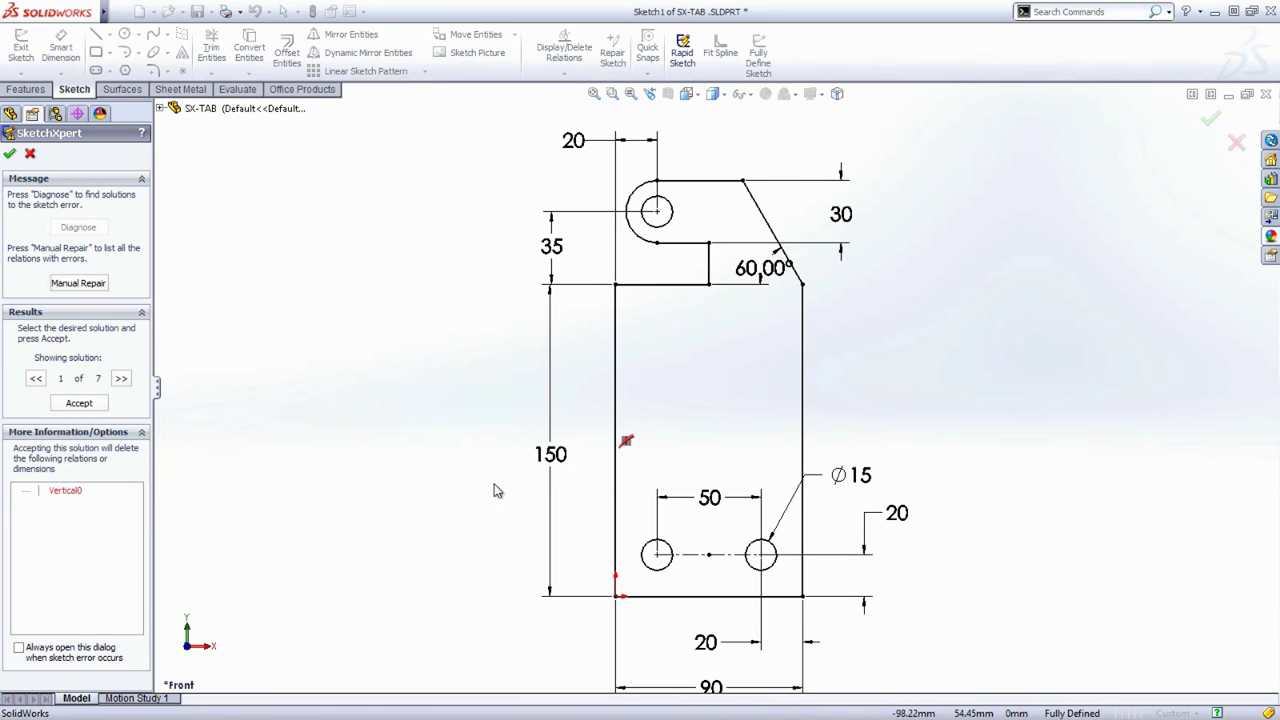
{"action": "left_click", "coordinate": [121, 379]}
{"action": "left_click", "coordinate": [121, 379]}
{"action": "left_click", "coordinate": [121, 379]}
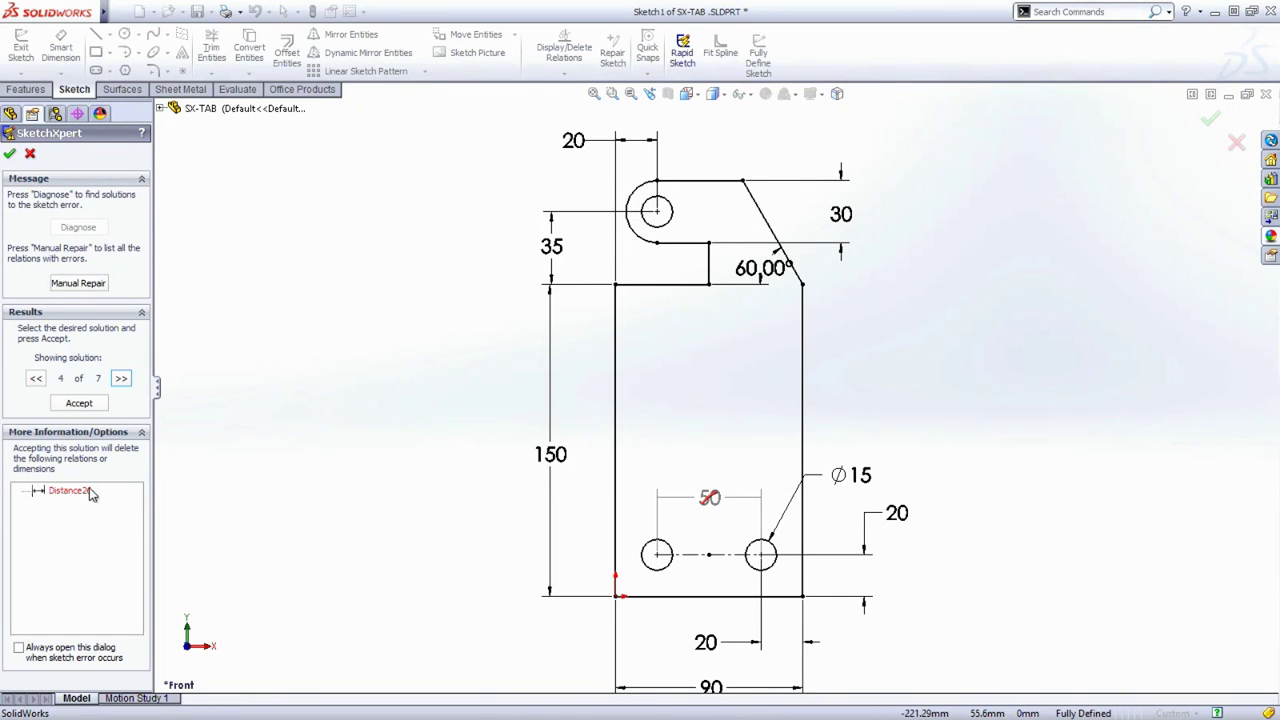
{"action": "left_click", "coordinate": [121, 381]}
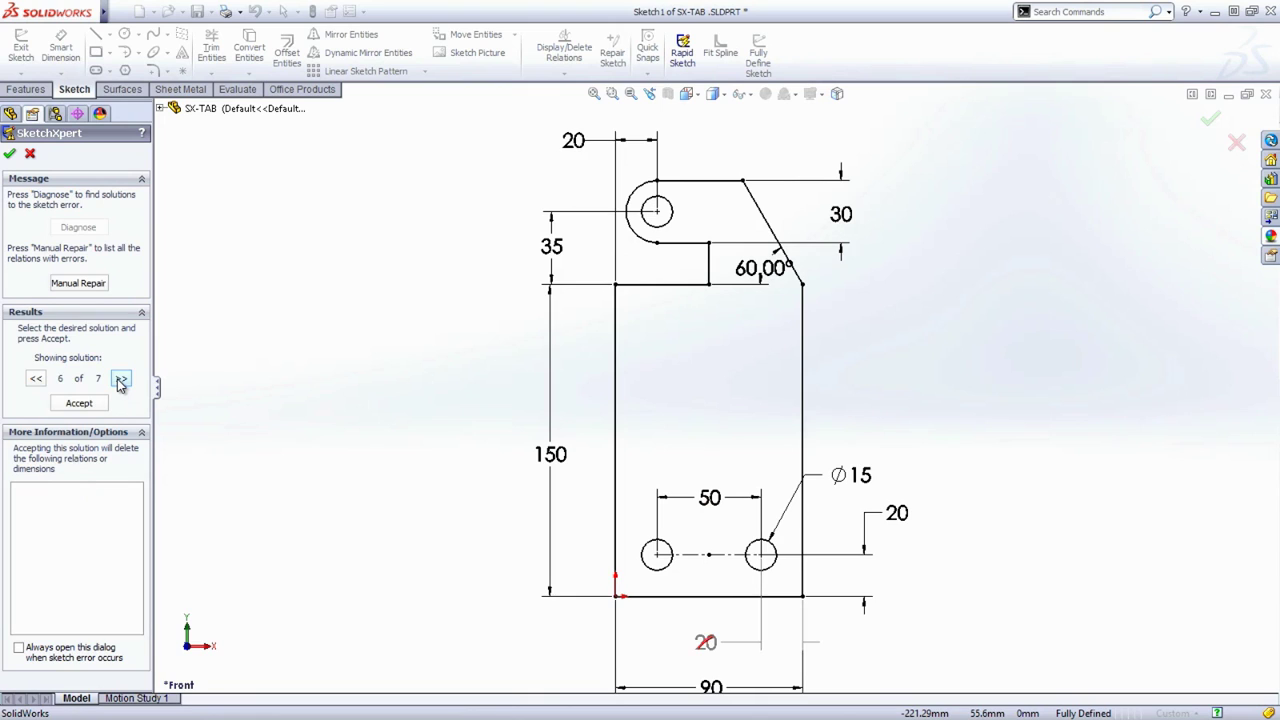
{"action": "left_click", "coordinate": [121, 381]}
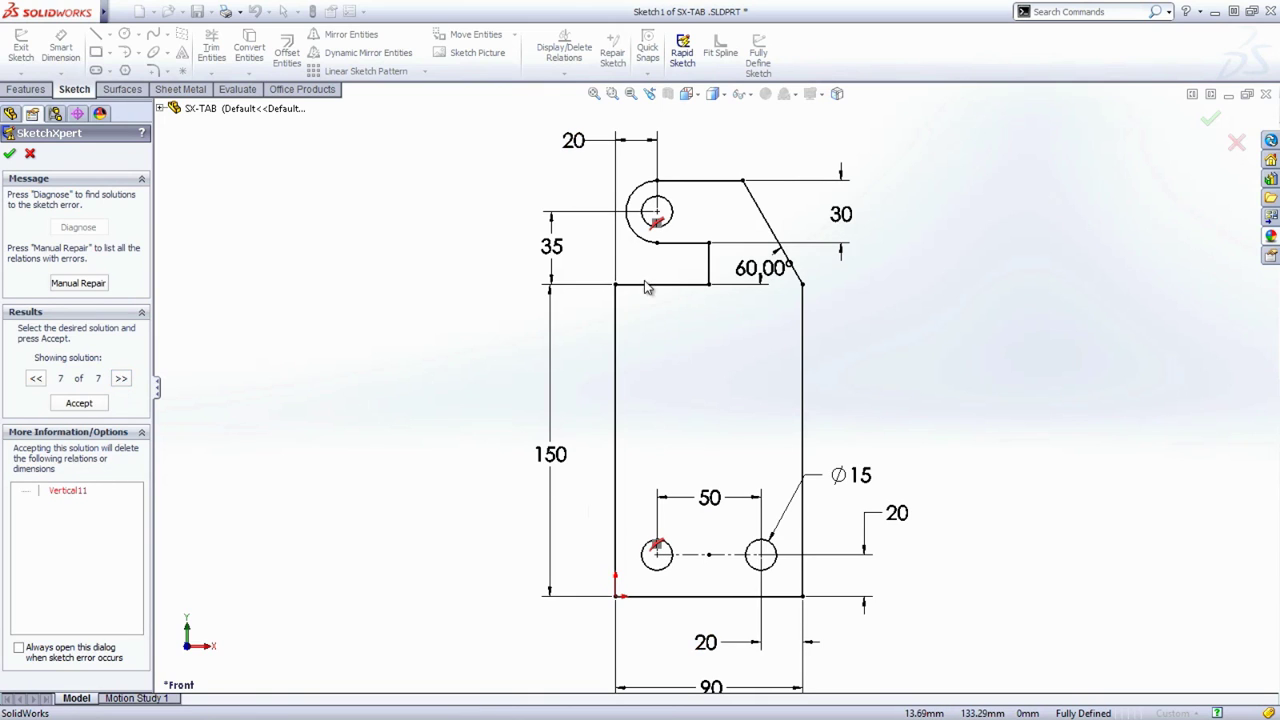
{"action": "left_click", "coordinate": [98, 404]}
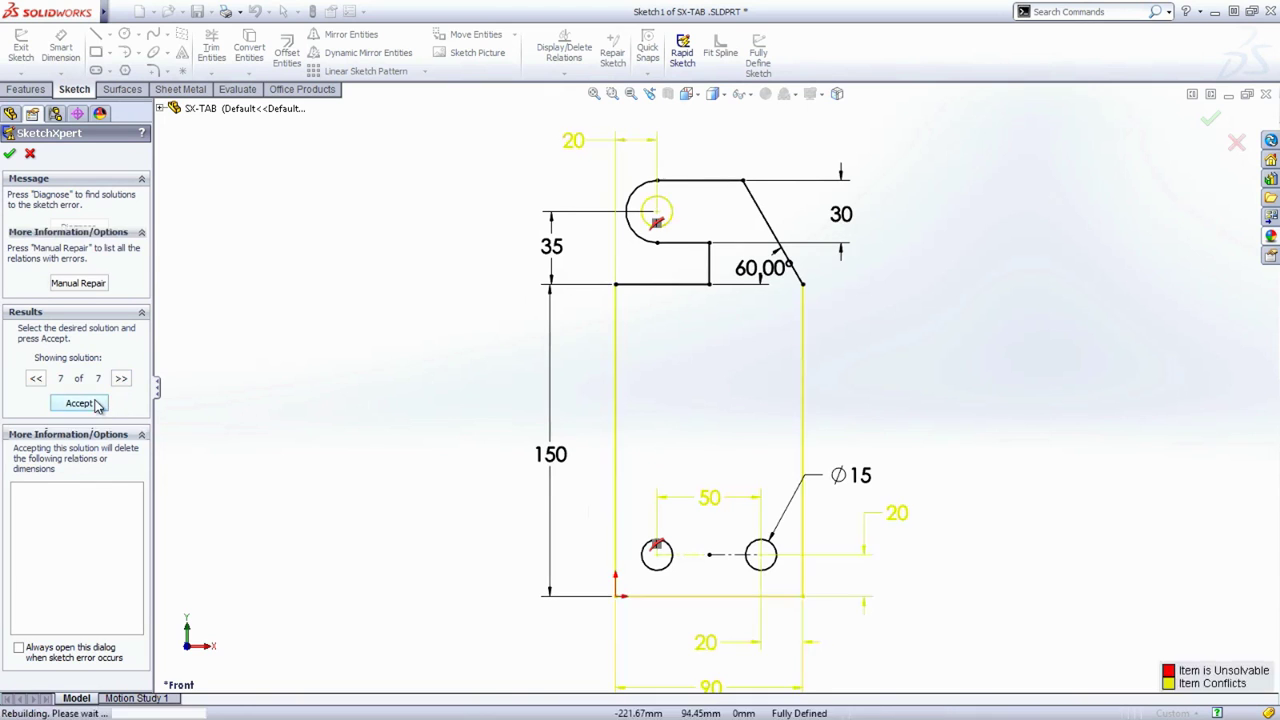
{"action": "left_click", "coordinate": [9, 155]}
Add a driving 45 dimension between the left line and the notch's vertical edge.
{"action": "right_click_drag", "start_coordinate": [302, 272], "coordinate": [289, 200]}
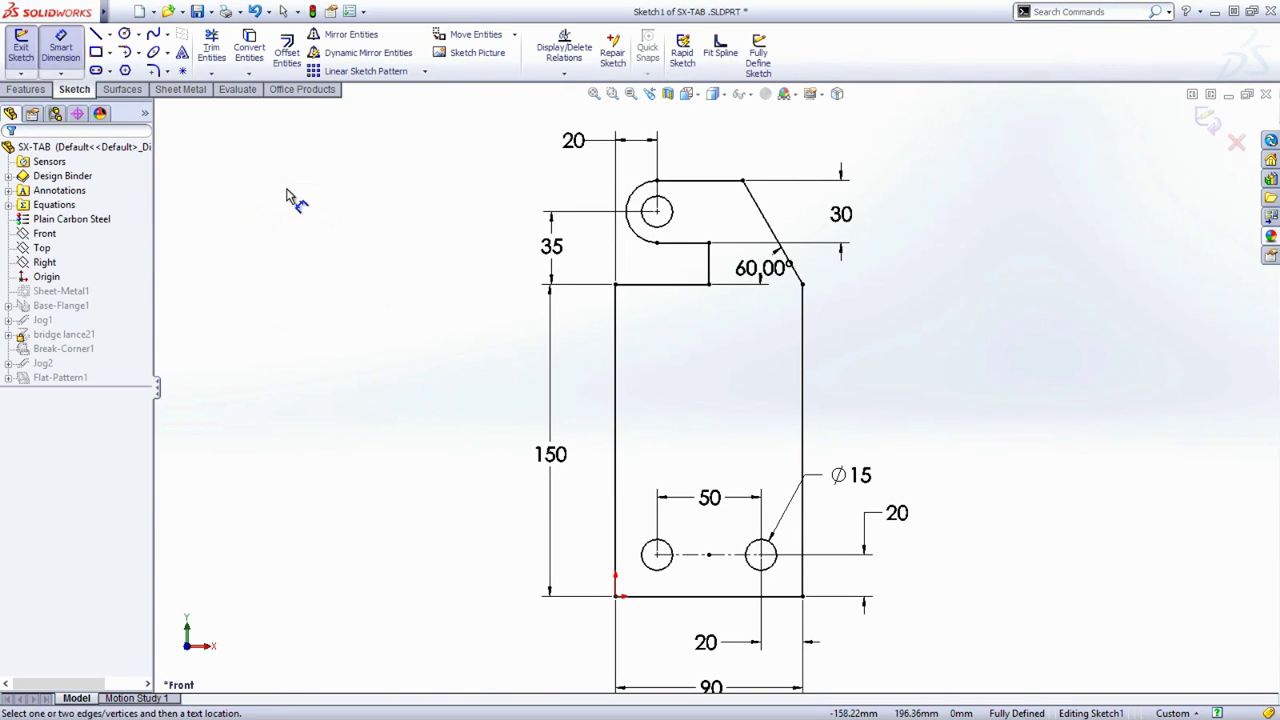
{"action": "left_click", "coordinate": [615, 305]}
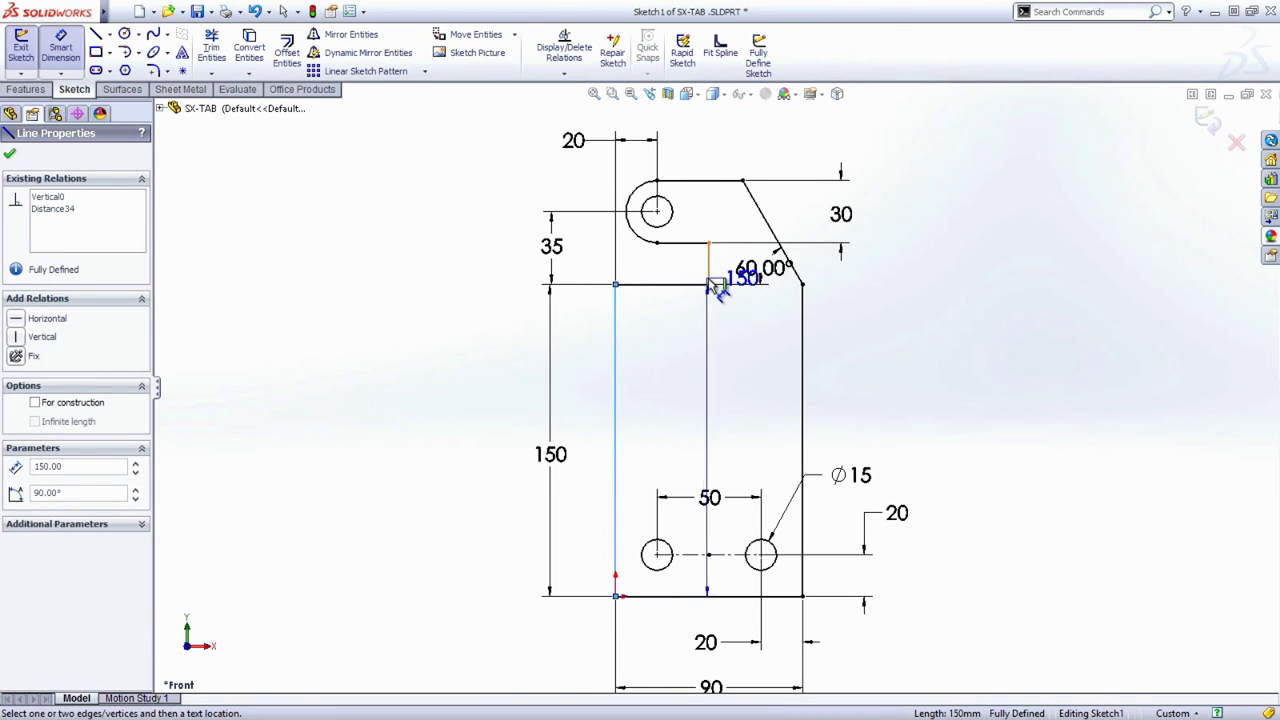
{"action": "left_click", "coordinate": [709, 266]}
{"action": "left_click", "coordinate": [669, 124]}
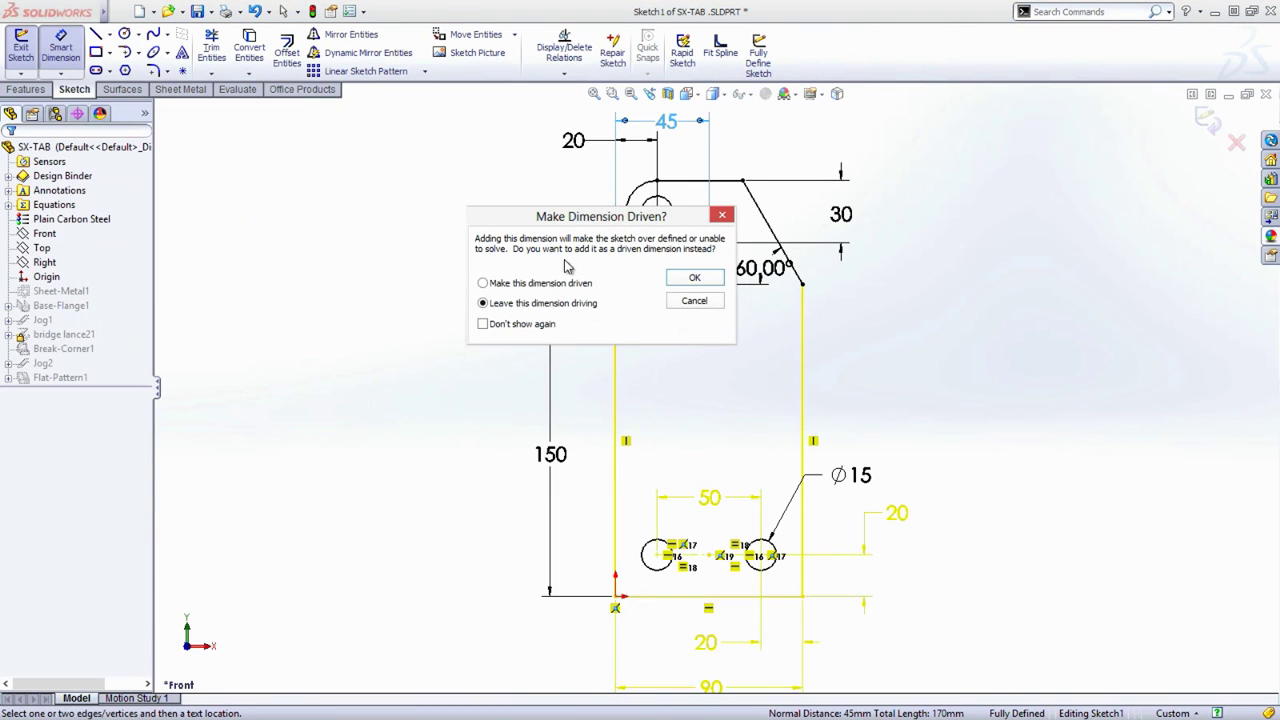
{"action": "left_click", "coordinate": [690, 280]}
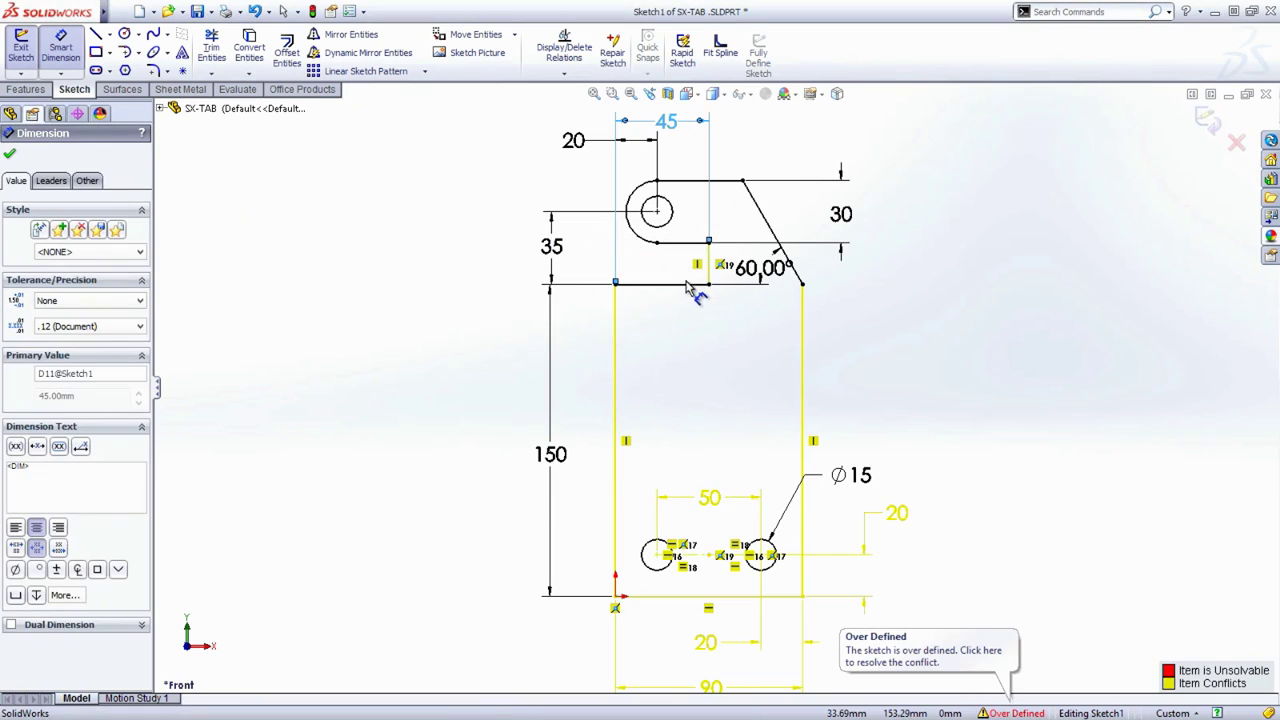
Resolve the over-defined sketch in SketchXpert by deleting the Coincident19 relation.
{"action": "left_click", "coordinate": [924, 655]}
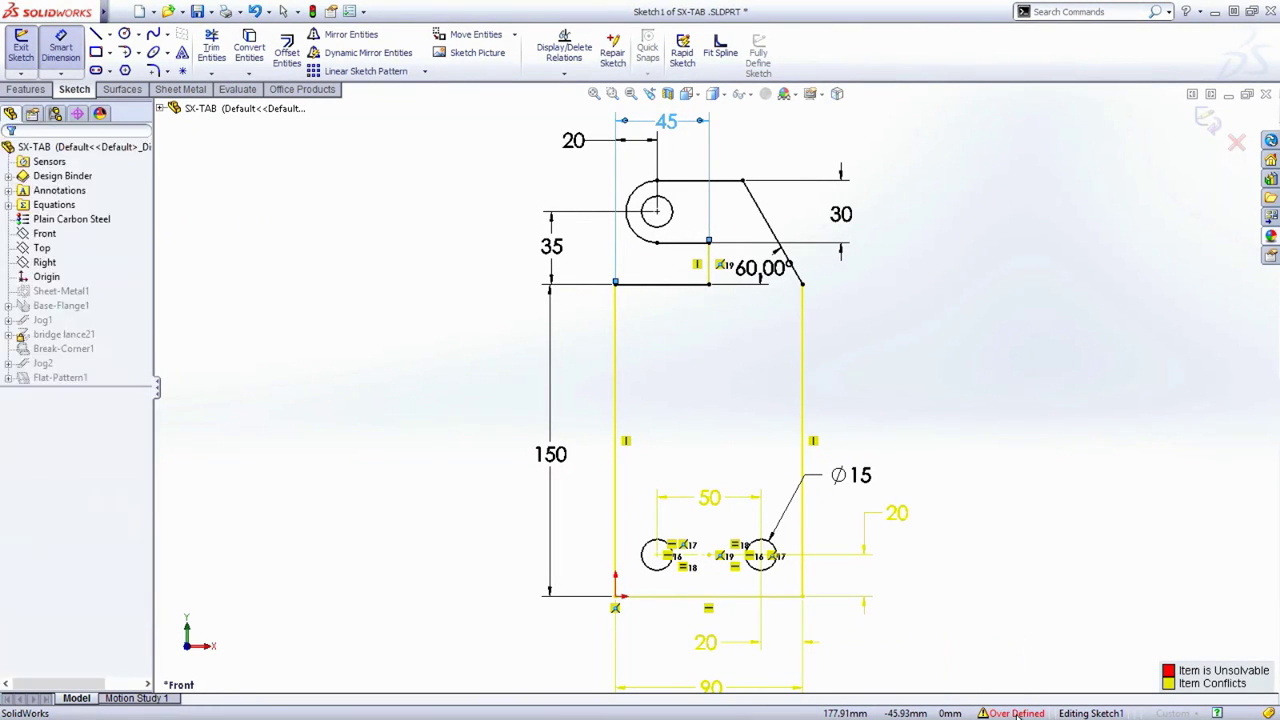
{"action": "left_click", "coordinate": [80, 228]}
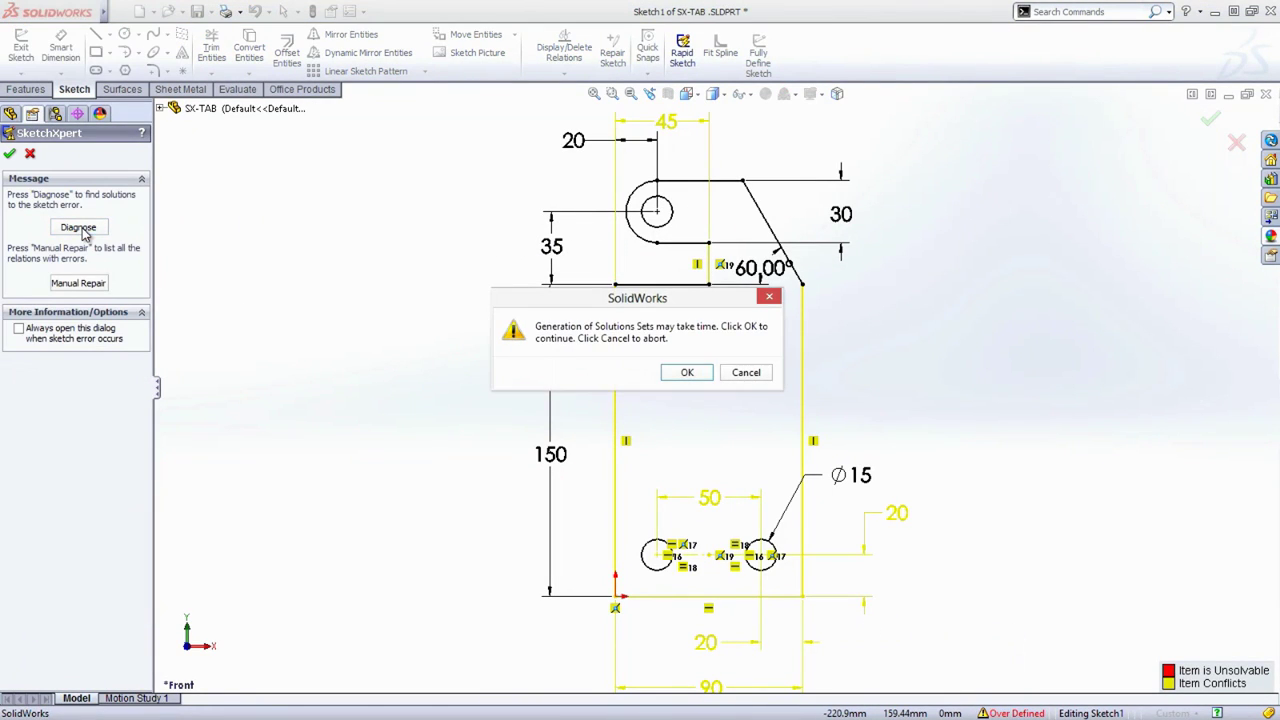
{"action": "left_click", "coordinate": [686, 372]}
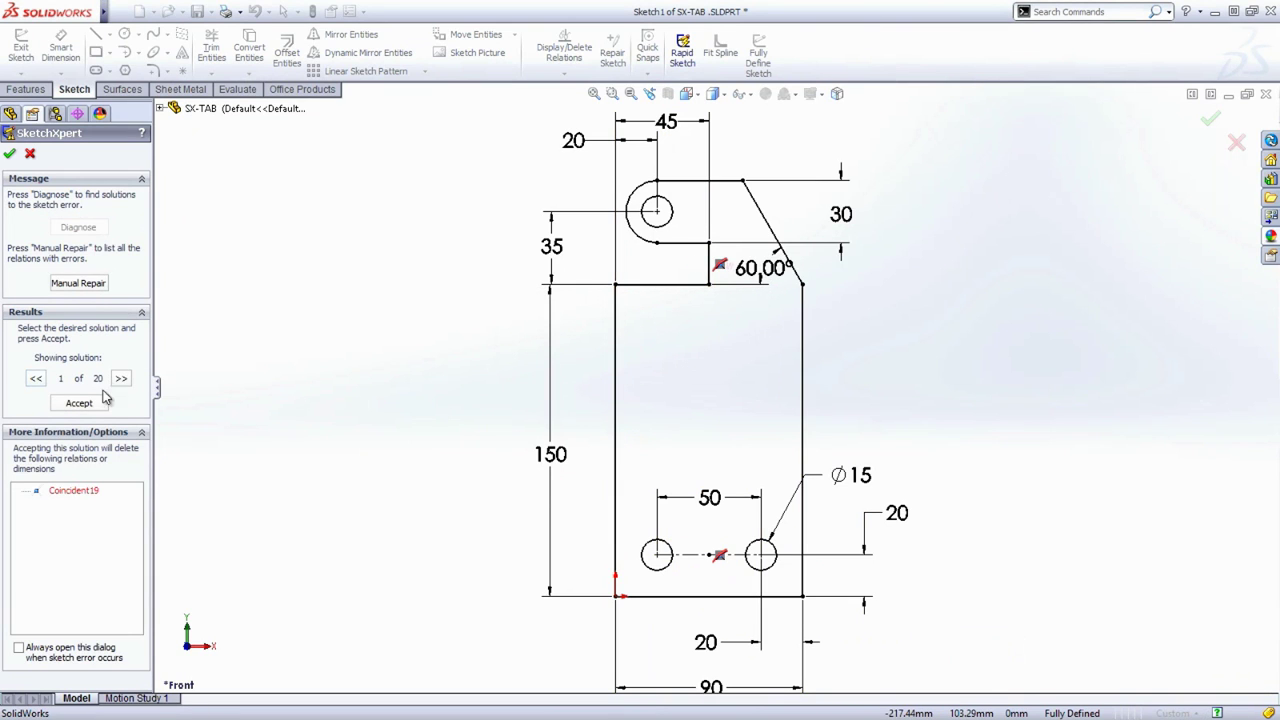
{"action": "left_click", "coordinate": [85, 492]}
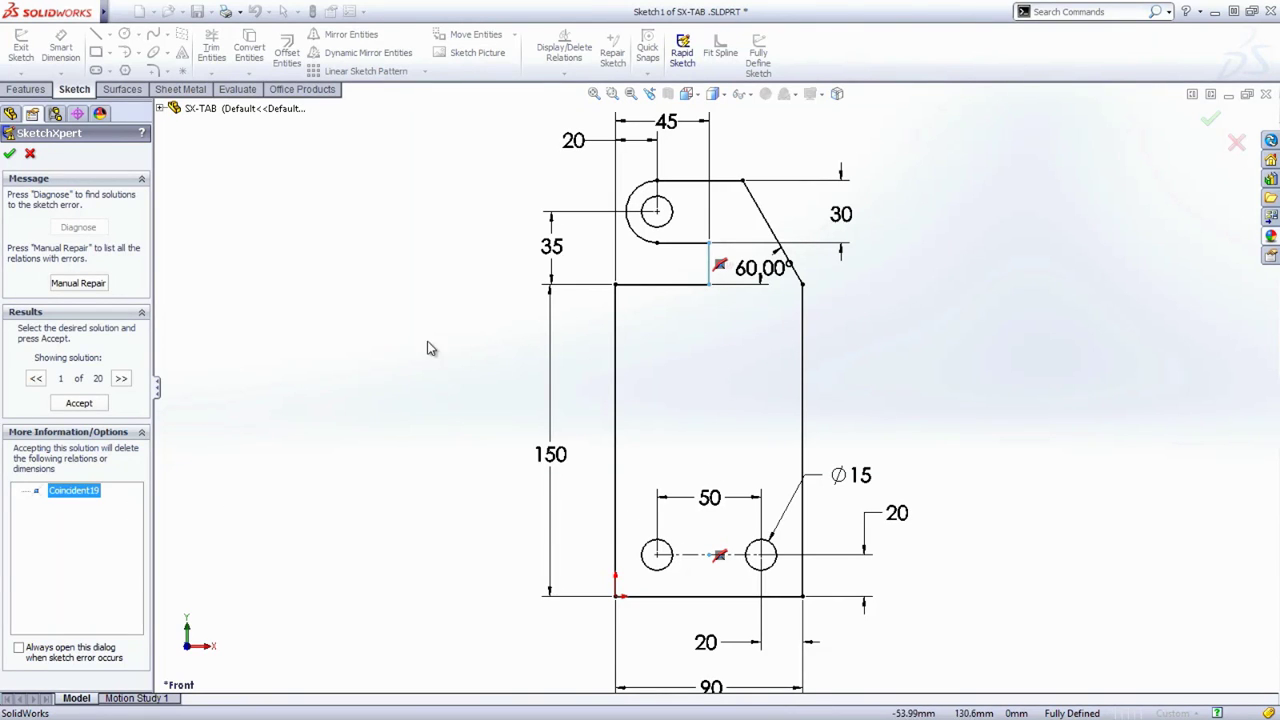
{"action": "left_click", "coordinate": [90, 404]}
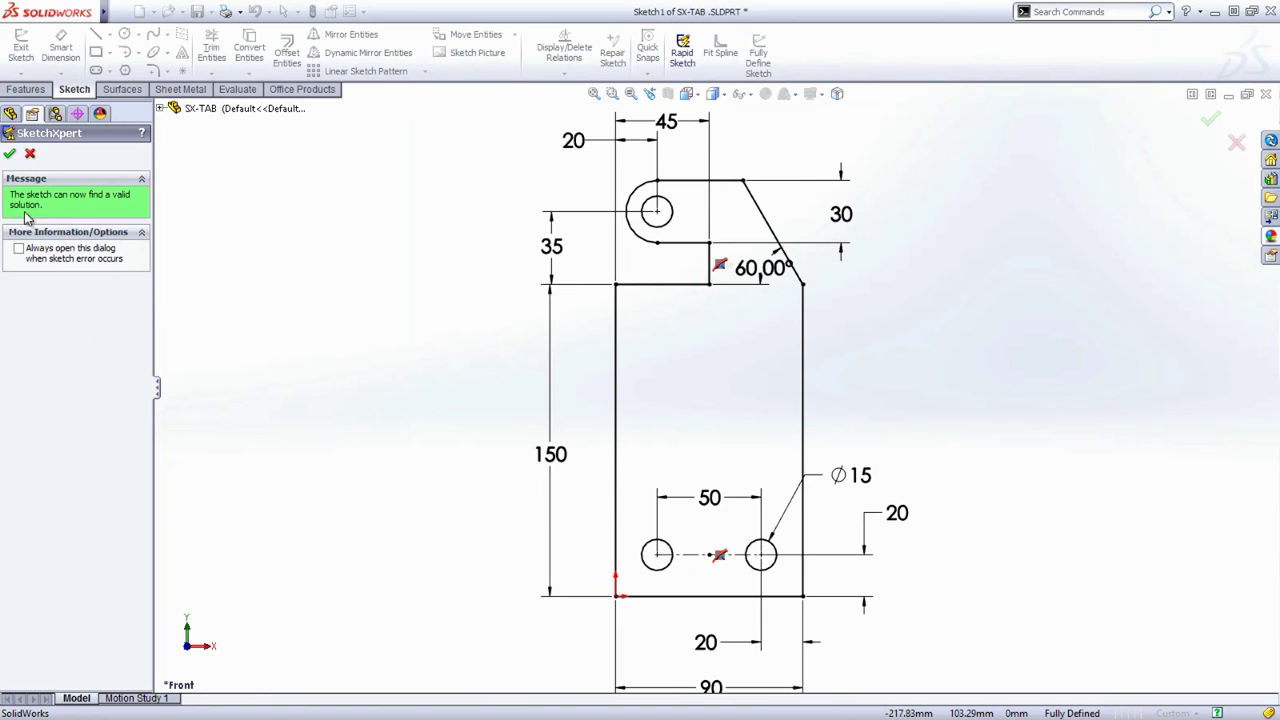
{"action": "left_click", "coordinate": [9, 155]}
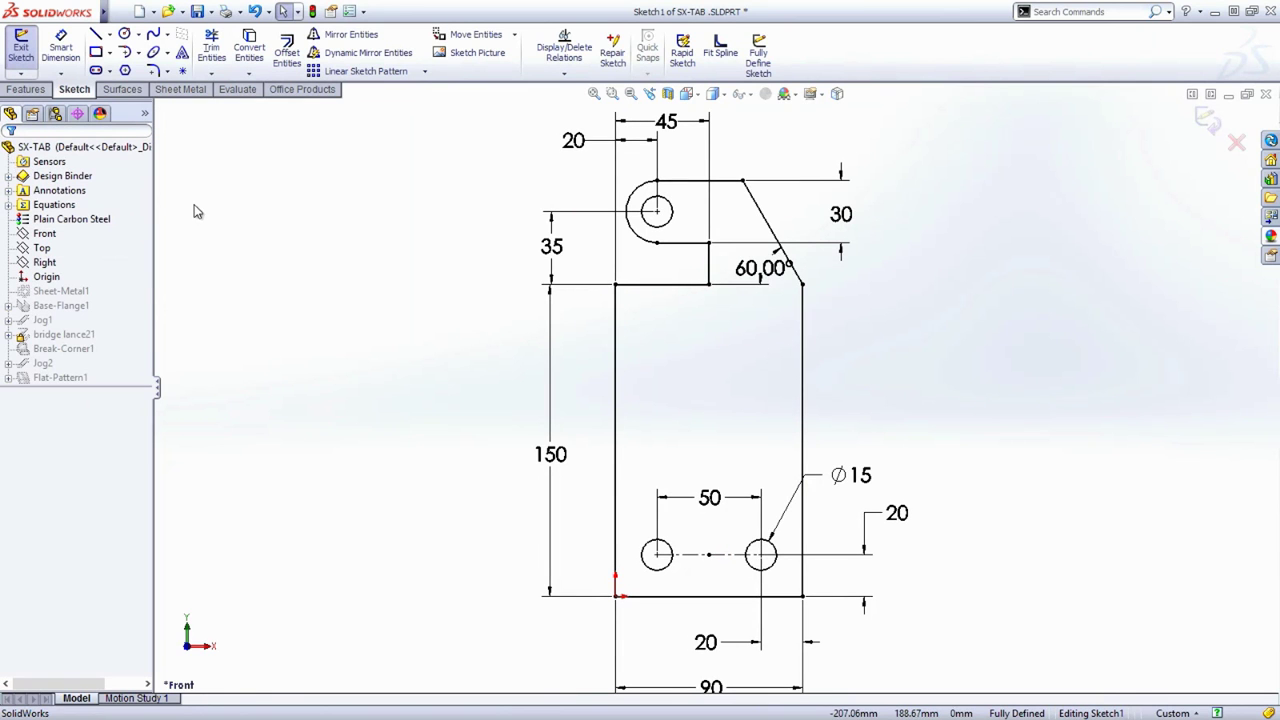
Rebuild the SX-TAB part and switch to the Clamp.SLDPRT document.
{"action": "key", "text": "ctrl+b"}
{"action": "mouse_move", "coordinate": [717, 471]}
{"action": "middle_mouse_down"}
{"action": "mouse_move", "coordinate": [651, 320]}
{"action": "mouse_move", "coordinate": [753, 390]}
{"action": "middle_mouse_up"}
{"action": "scroll", "coordinate": [753, 390], "scroll_direction": "down", "scroll_amount": 3}
{"action": "key", "text": "ctrl+Tab"}
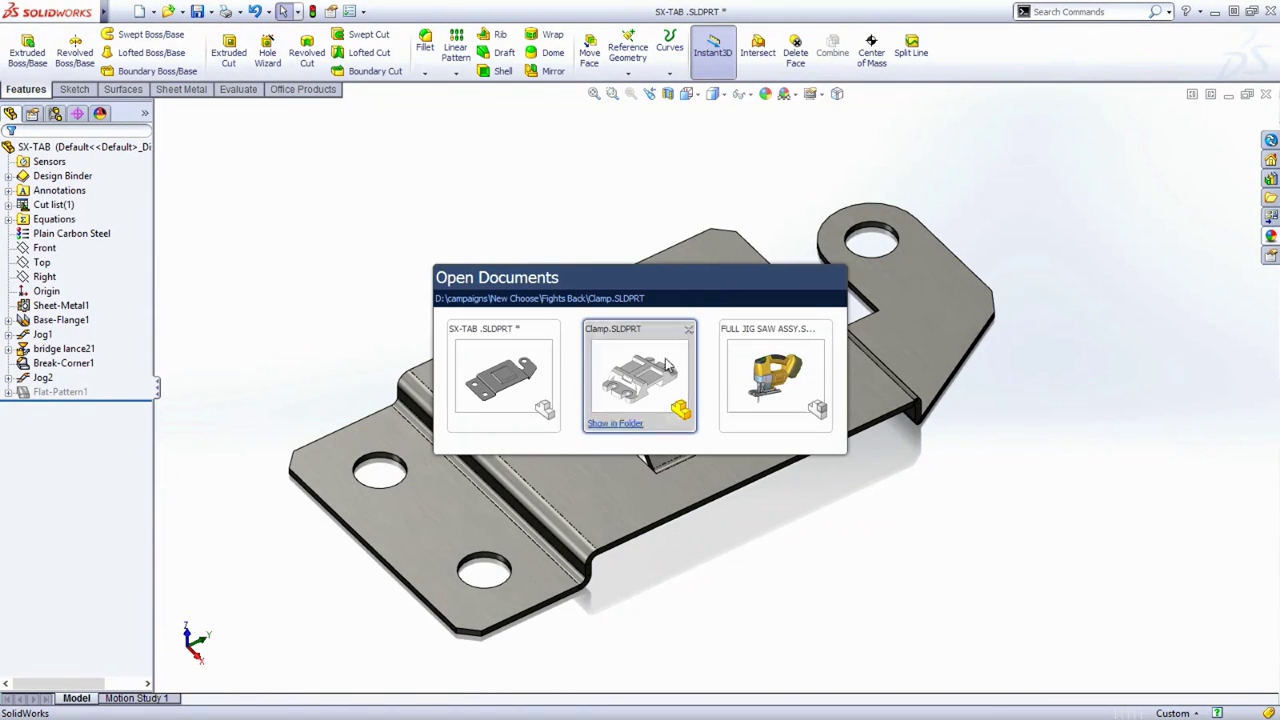
{"action": "left_click", "coordinate": [640, 376]}
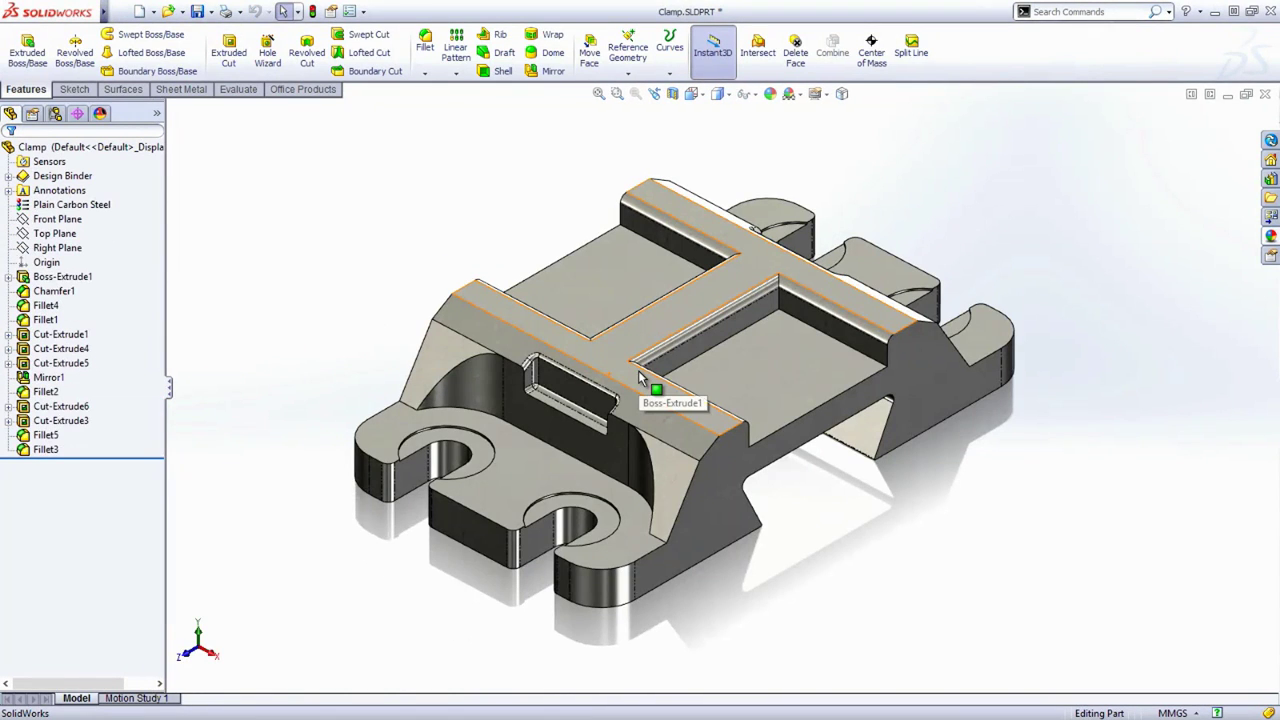
Zoom to the Clamp's side arch and select its straight, curved and short edges to check lengths.
{"action": "key", "text": "z"}
{"action": "left_click_drag", "start_coordinate": [367, 277], "coordinate": [581, 448]}
{"action": "key", "text": "Escape"}
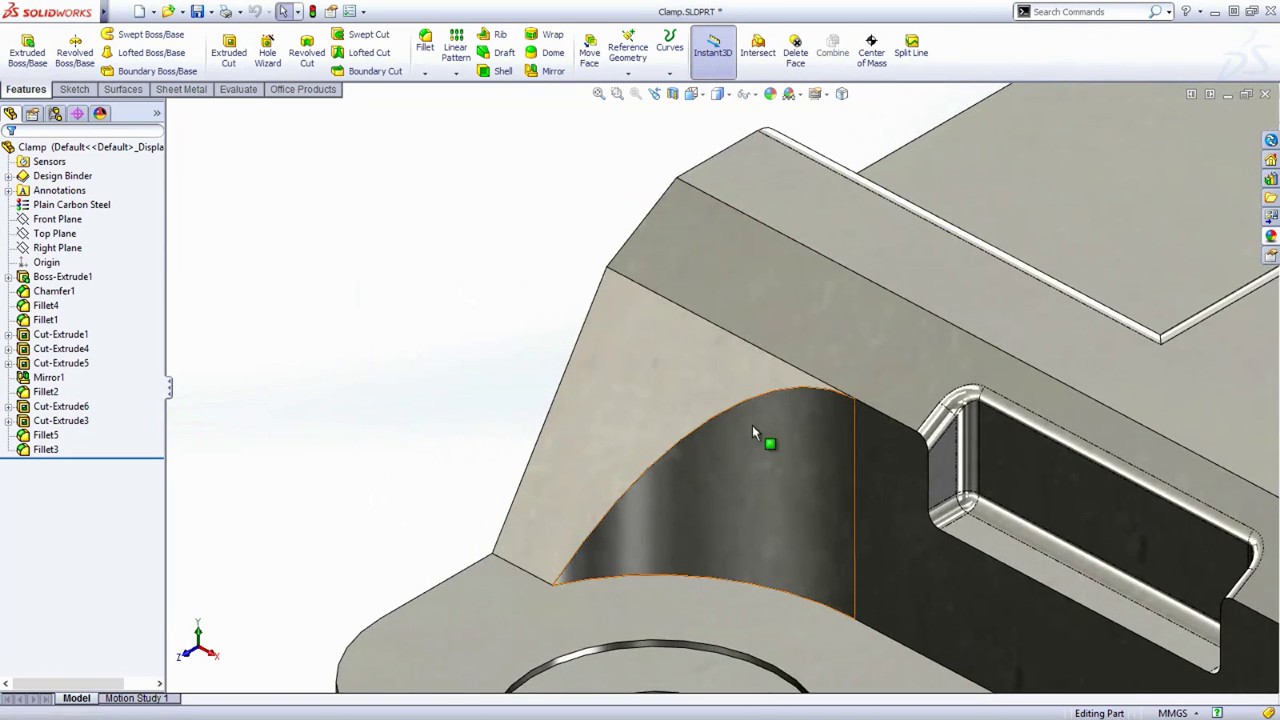
{"action": "left_click", "coordinate": [794, 370]}
{"action": "left_click", "coordinate": [792, 394], "text": "ctrl"}
{"action": "left_click", "coordinate": [858, 406], "text": "ctrl"}
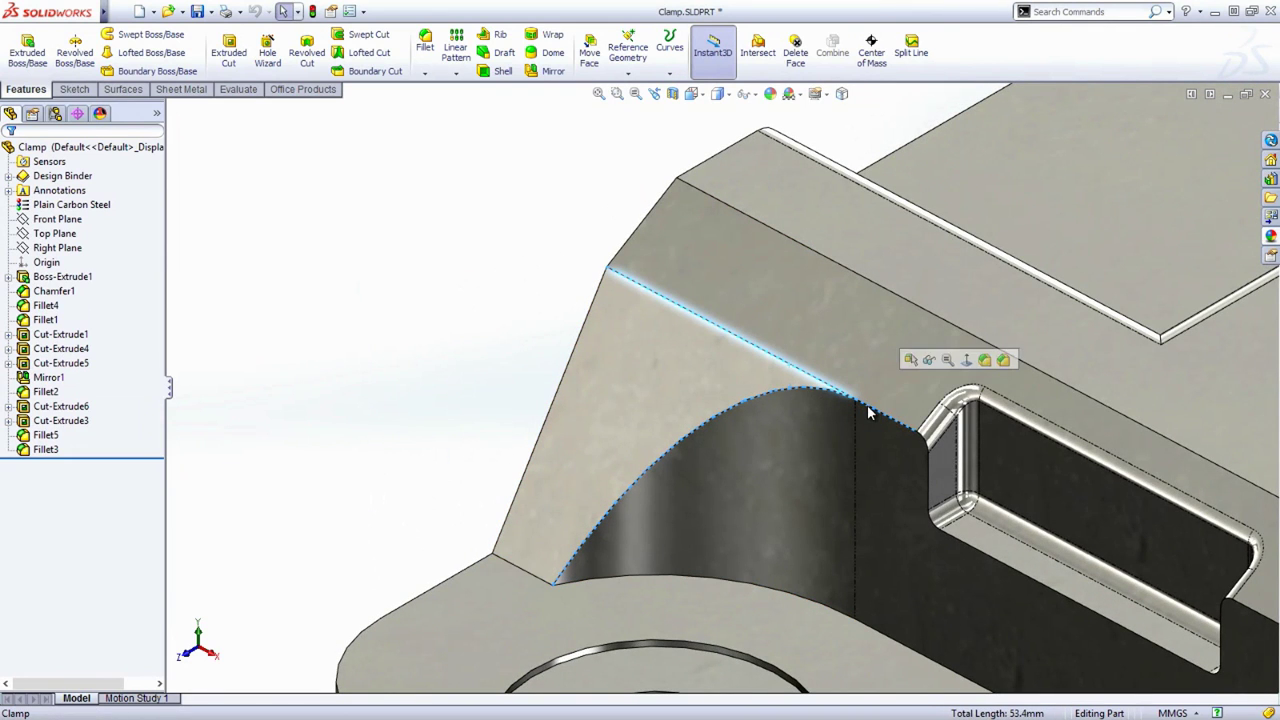
{"action": "key", "text": "Escape"}
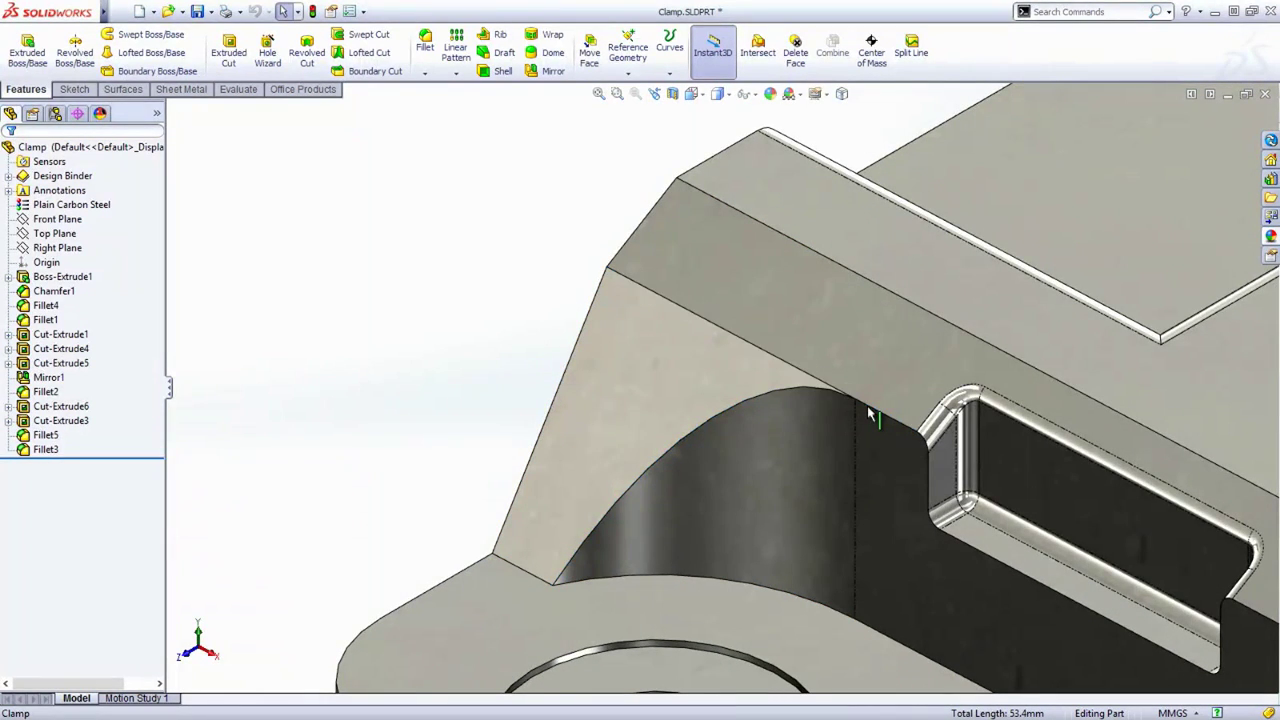
{"action": "left_click", "coordinate": [655, 94]}
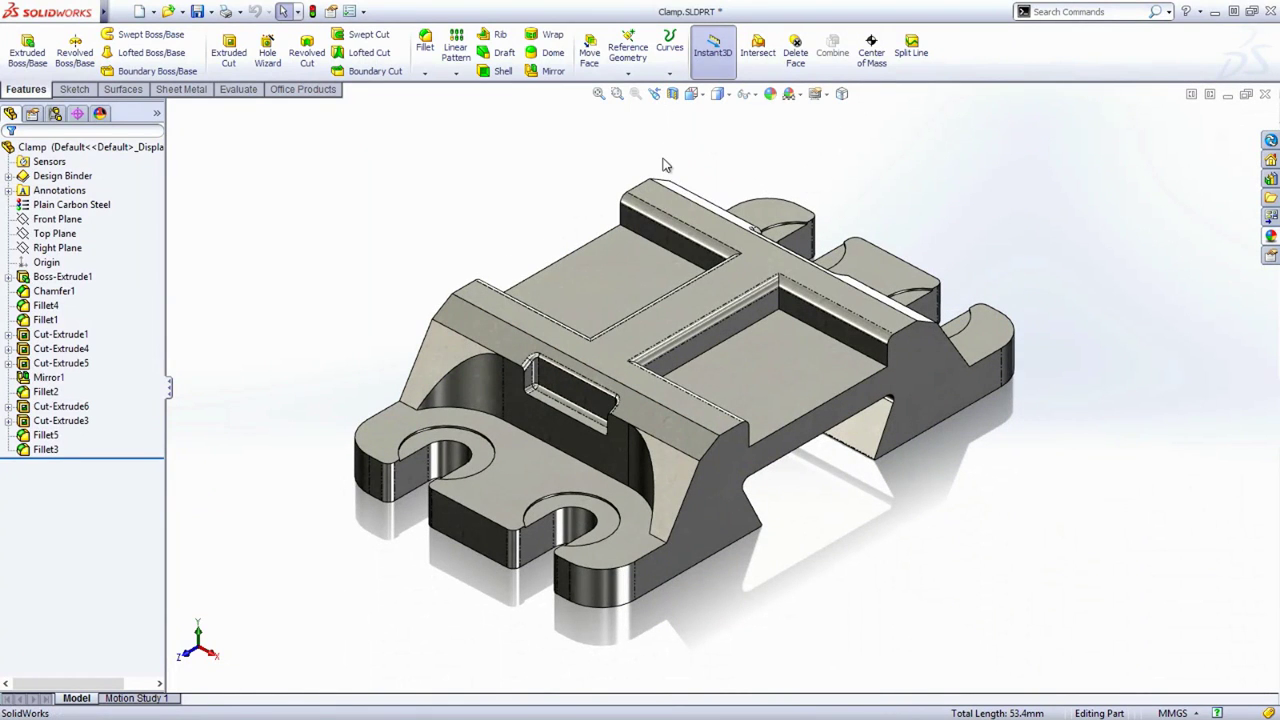
Apply 1.00mm FilletXpert fillets to a pocket edge and its connected edge sets across the Clamp.
{"action": "left_click", "coordinate": [710, 355]}
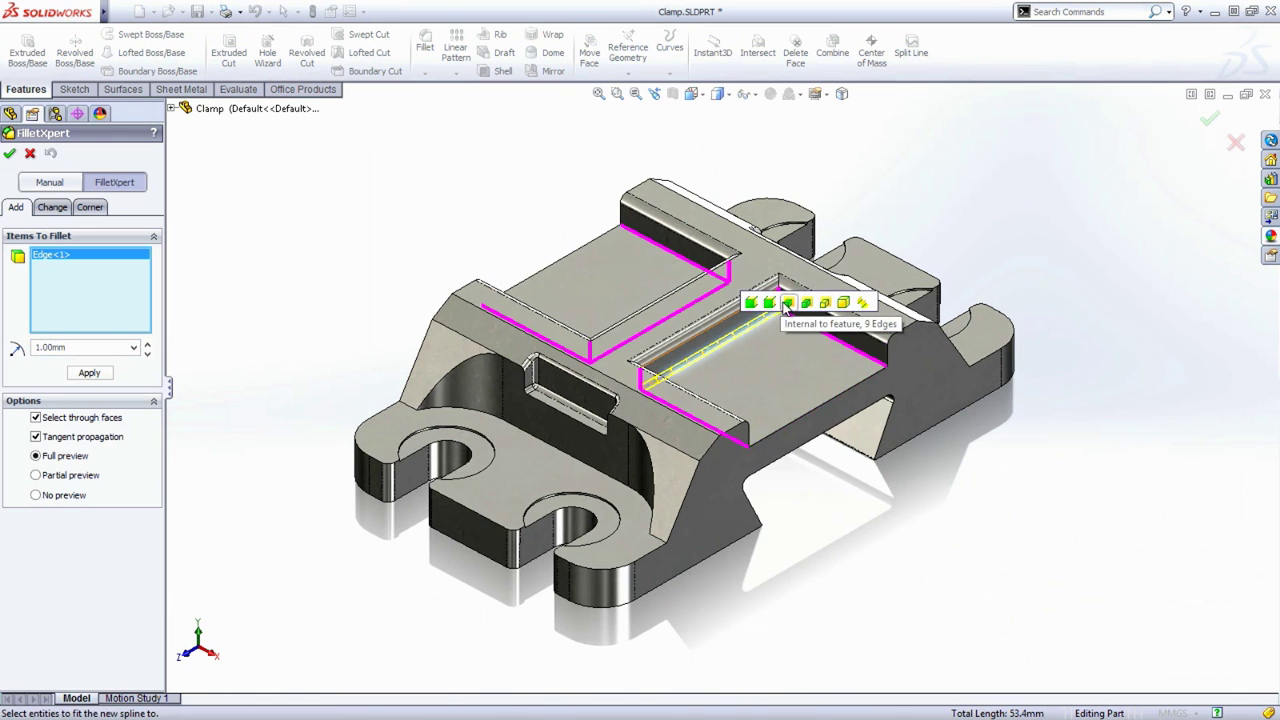
{"action": "left_click", "coordinate": [861, 304]}
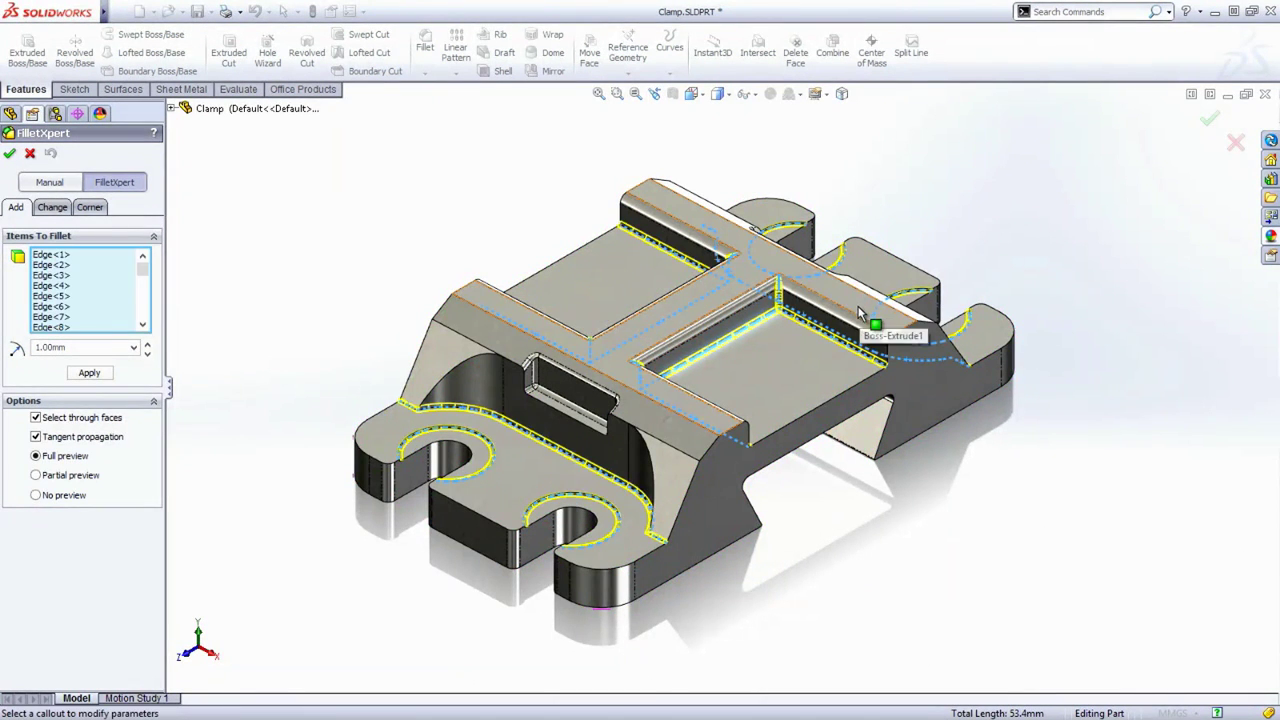
{"action": "left_click", "coordinate": [800, 421]}
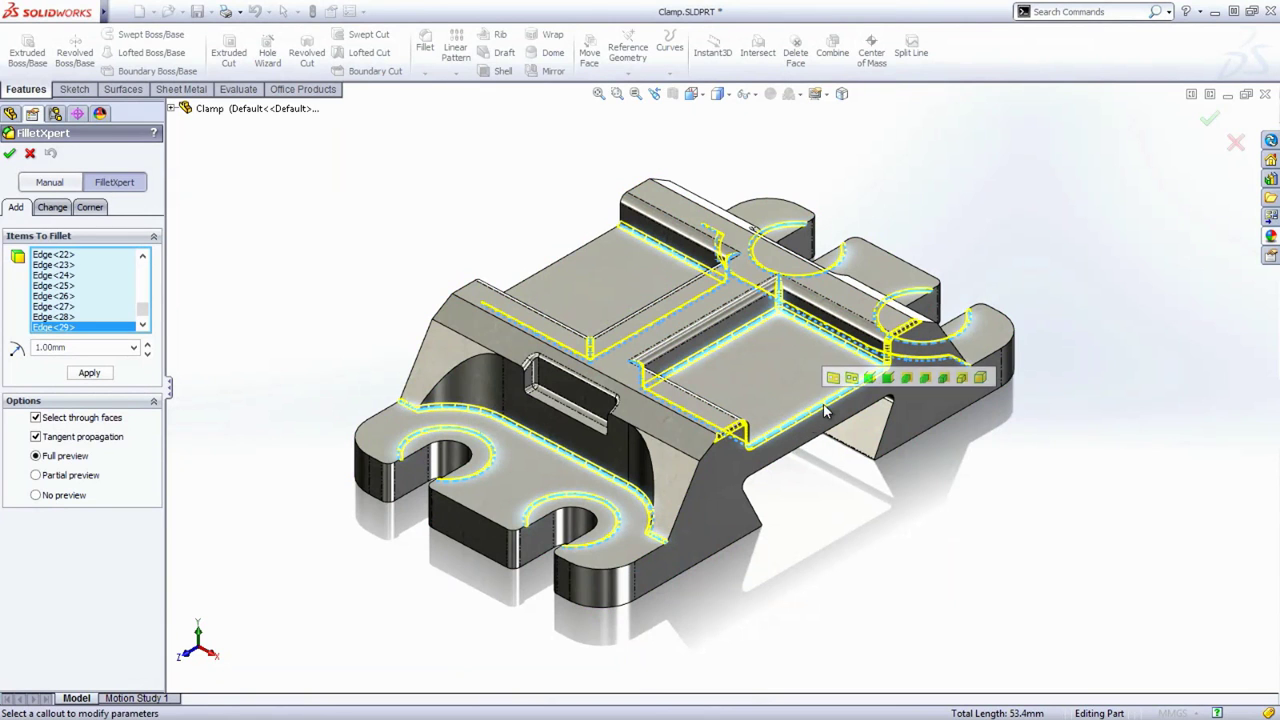
{"action": "left_click", "coordinate": [962, 385]}
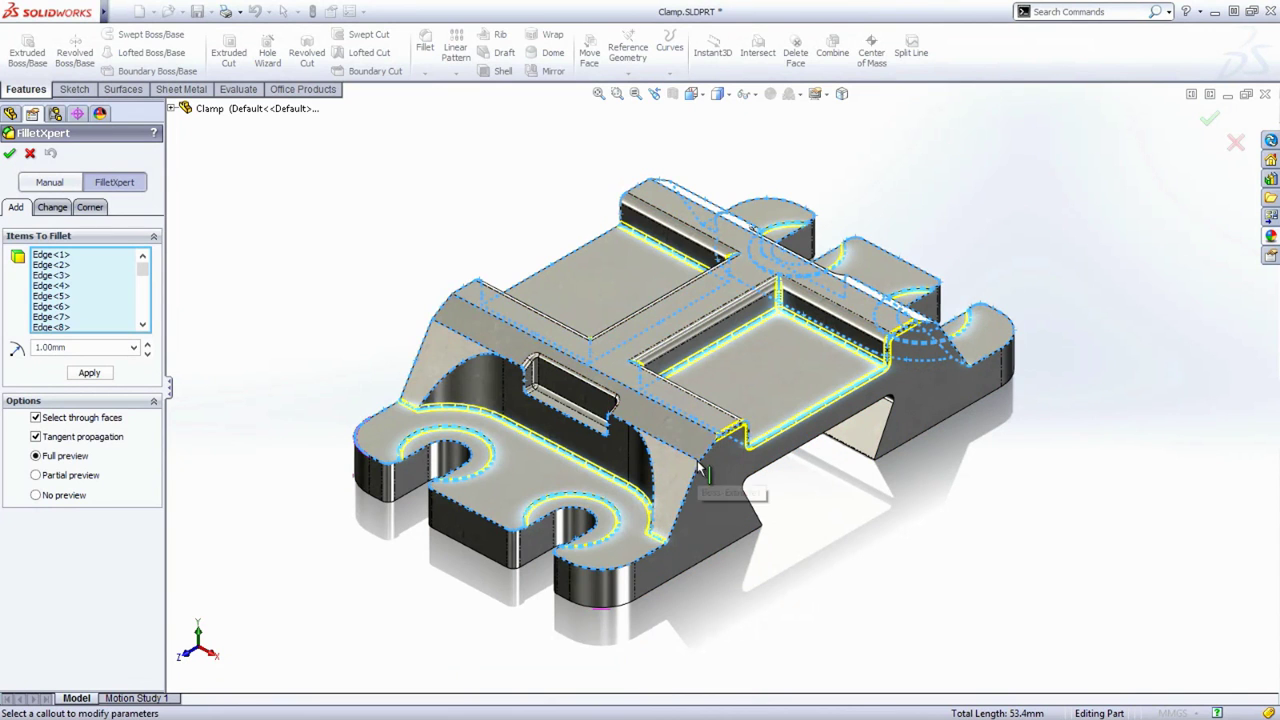
{"action": "right_click", "coordinate": [790, 492]}
{"action": "left_click", "coordinate": [845, 567]}
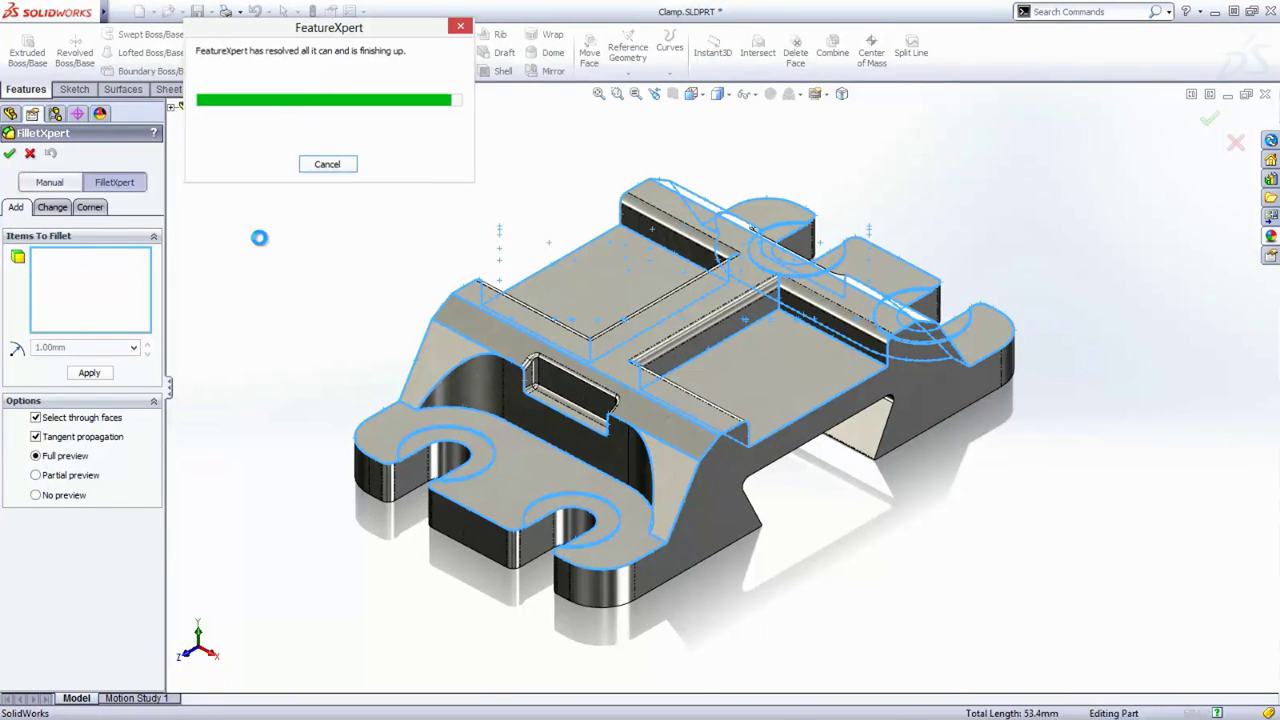
{"action": "key", "text": "ctrl+shift+z"}
{"action": "left_click_drag", "start_coordinate": [340, 274], "coordinate": [612, 455]}
Inspect the arch and pocket fillets, checking which edges Fillet10, Fillet11 and Fillet12 round.
{"action": "key", "text": "Escape"}
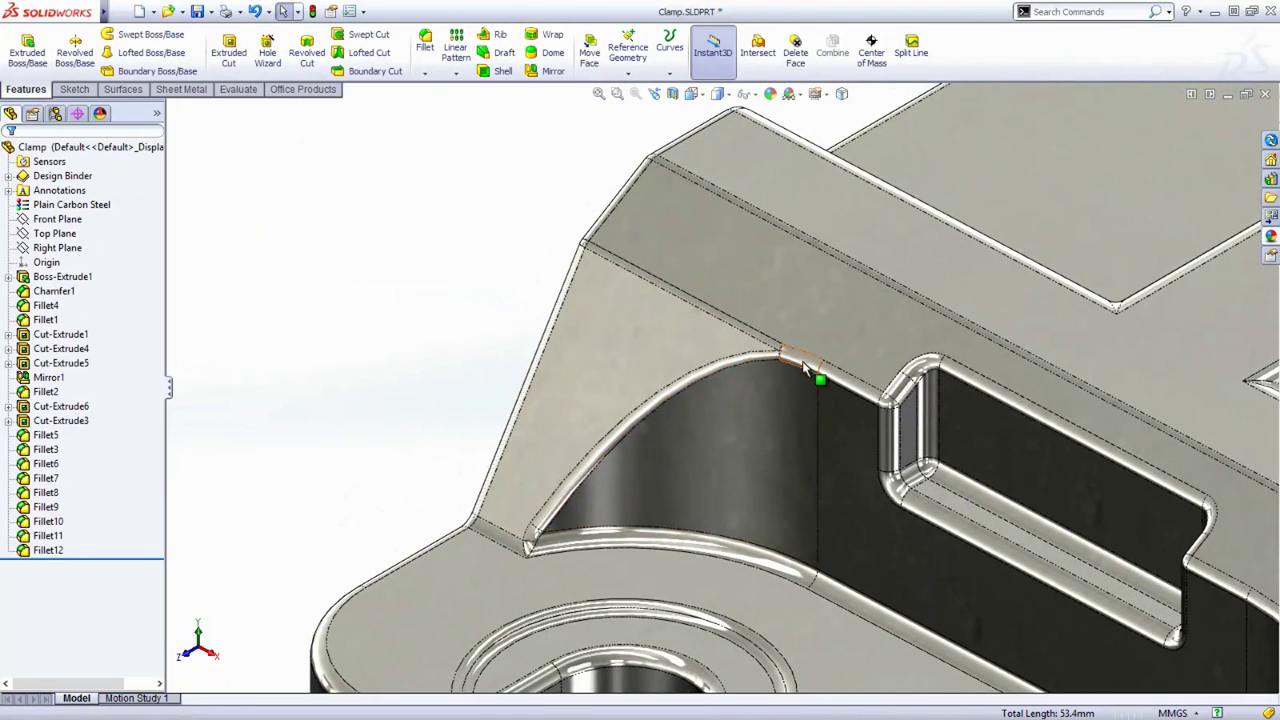
{"action": "left_click", "coordinate": [800, 360]}
{"action": "left_click", "coordinate": [767, 346]}
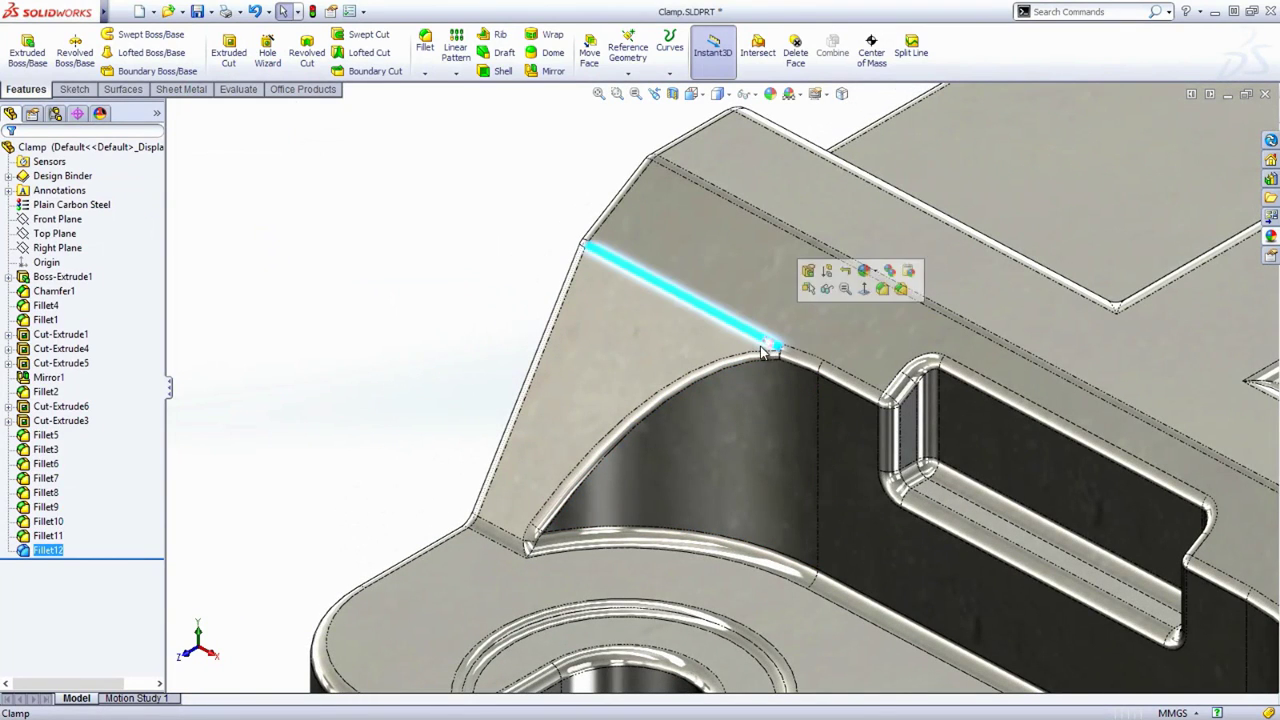
{"action": "left_click", "coordinate": [740, 368]}
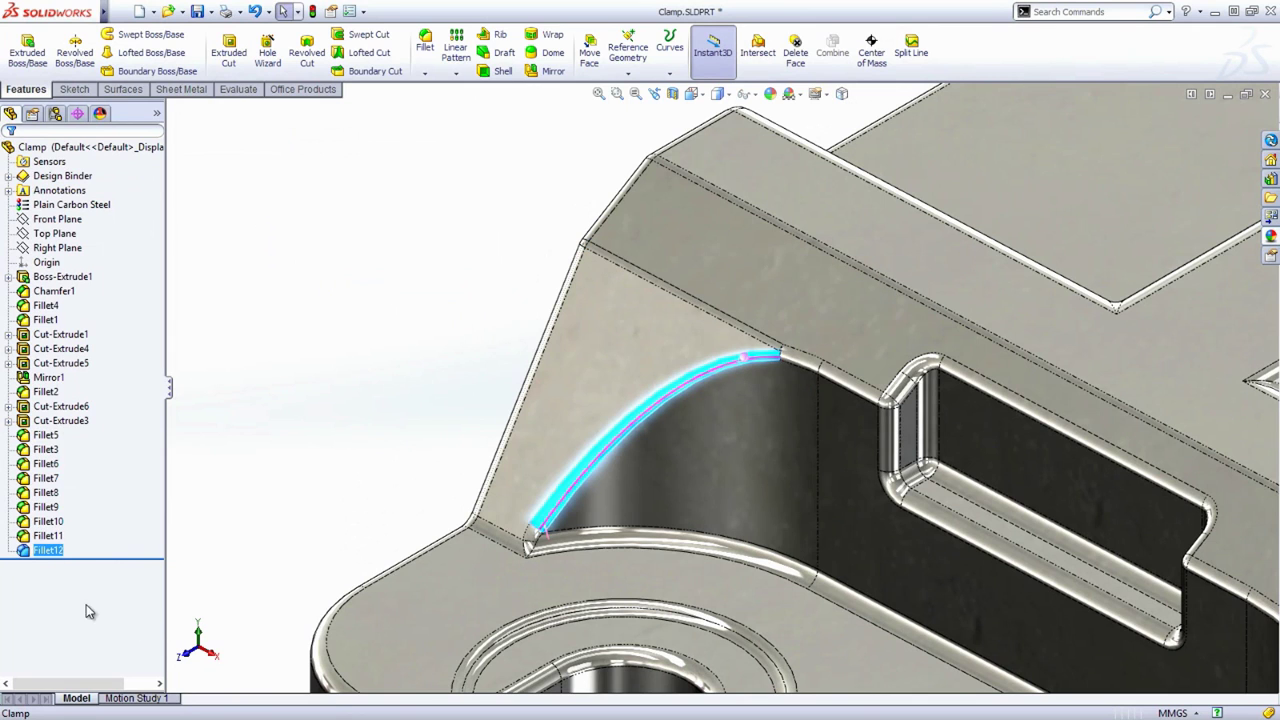
{"action": "left_click", "coordinate": [48, 552]}
{"action": "left_click", "coordinate": [44, 536]}
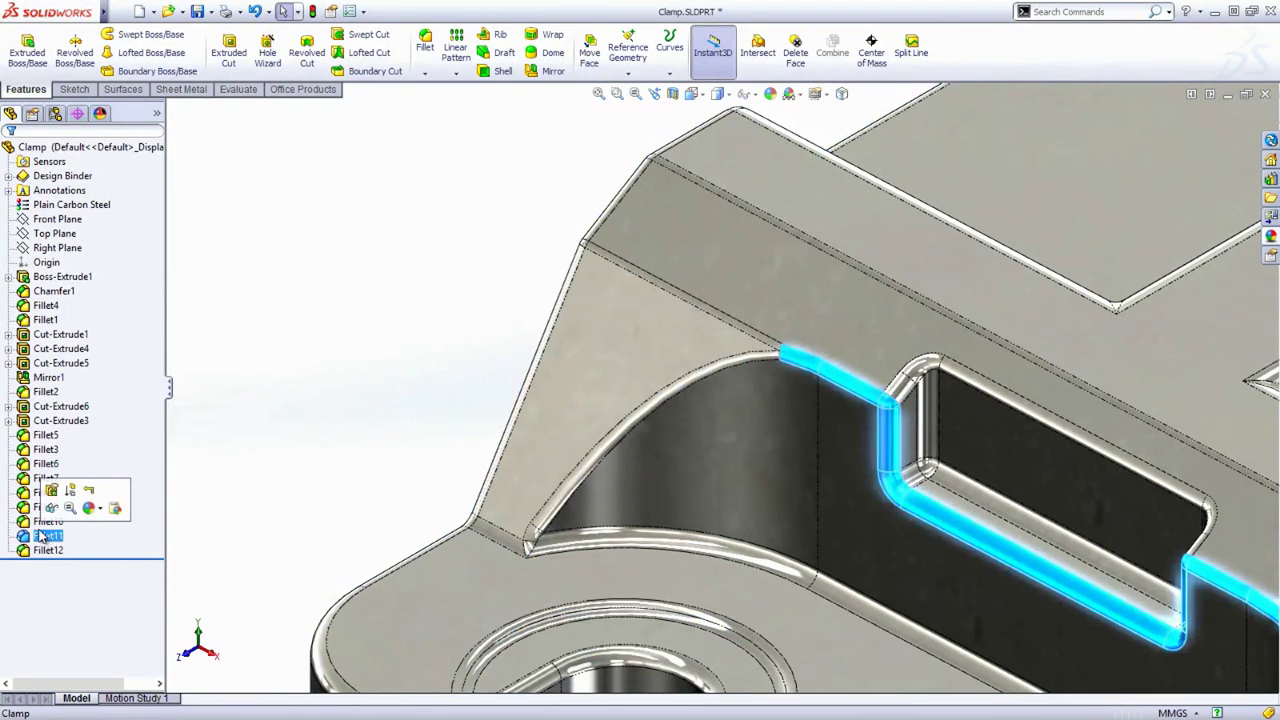
{"action": "left_click", "coordinate": [42, 522]}
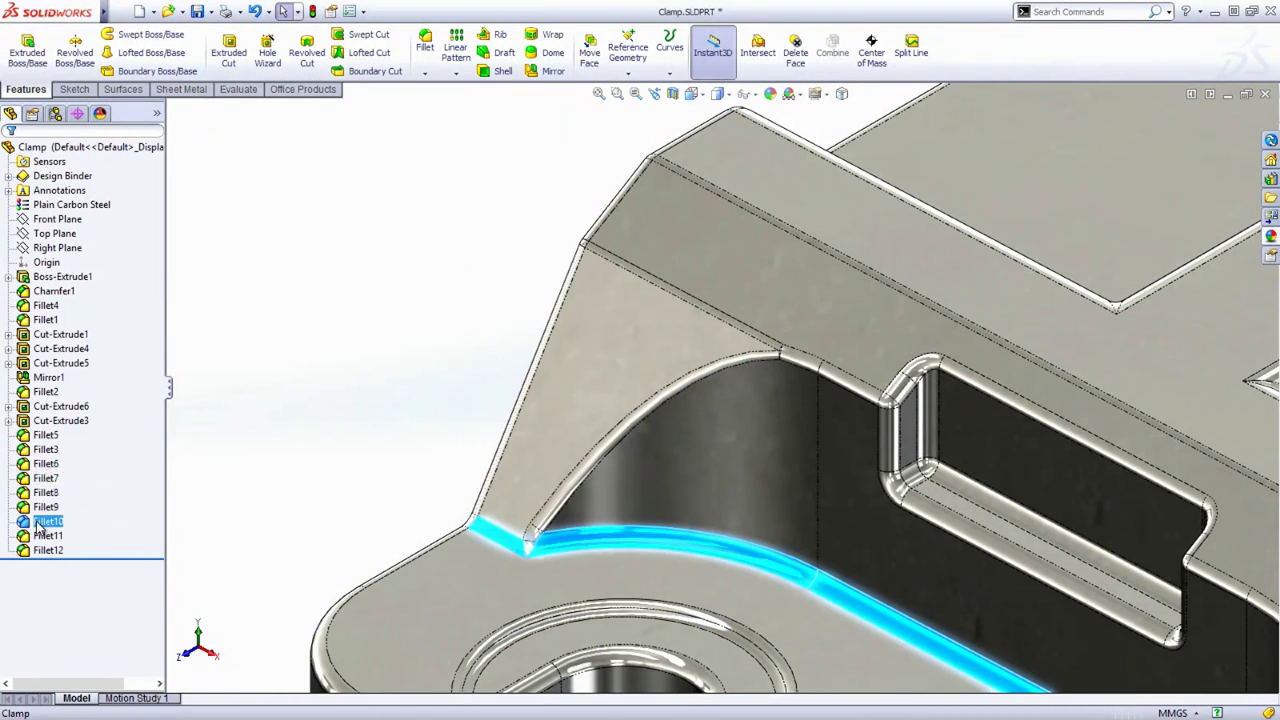
{"action": "key", "text": "Escape"}
{"action": "scroll", "coordinate": [392, 477], "scroll_direction": "up", "scroll_amount": 3}
{"action": "middle_click_drag", "start_coordinate": [392, 477], "coordinate": [885, 340]}
{"action": "scroll", "coordinate": [885, 340], "scroll_direction": "down", "scroll_amount": 4}
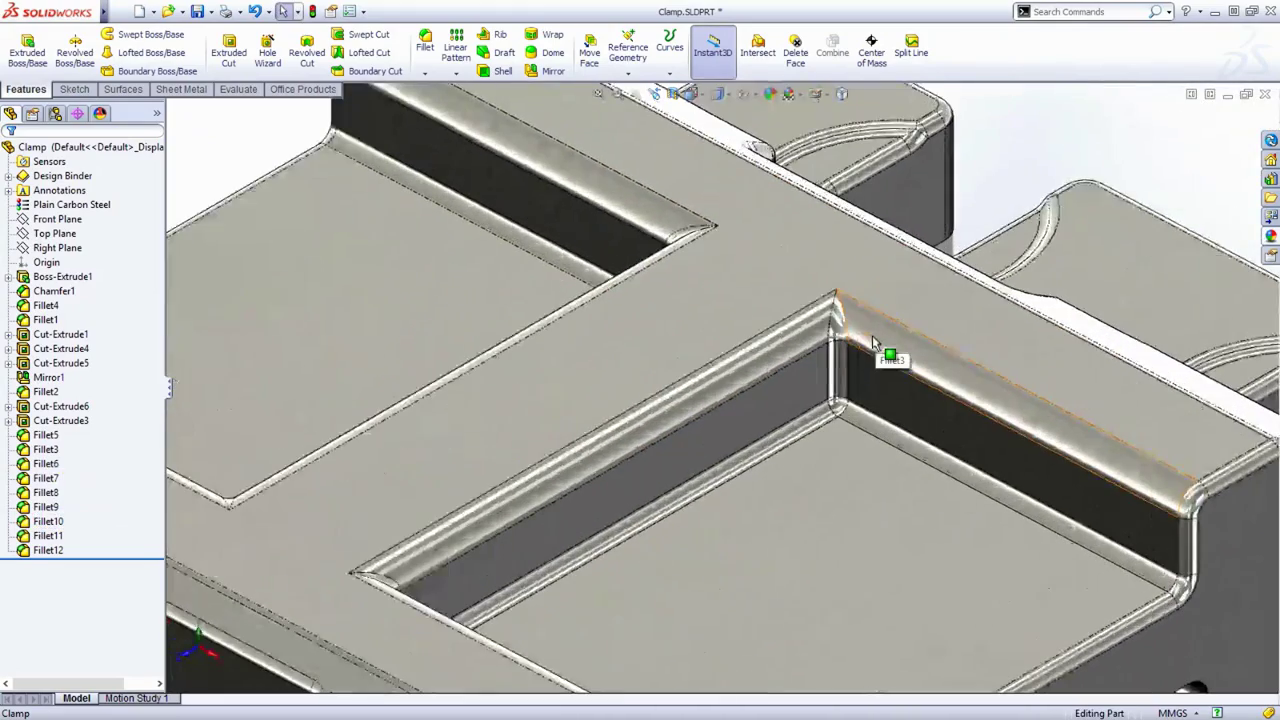
{"action": "left_click", "coordinate": [840, 372]}
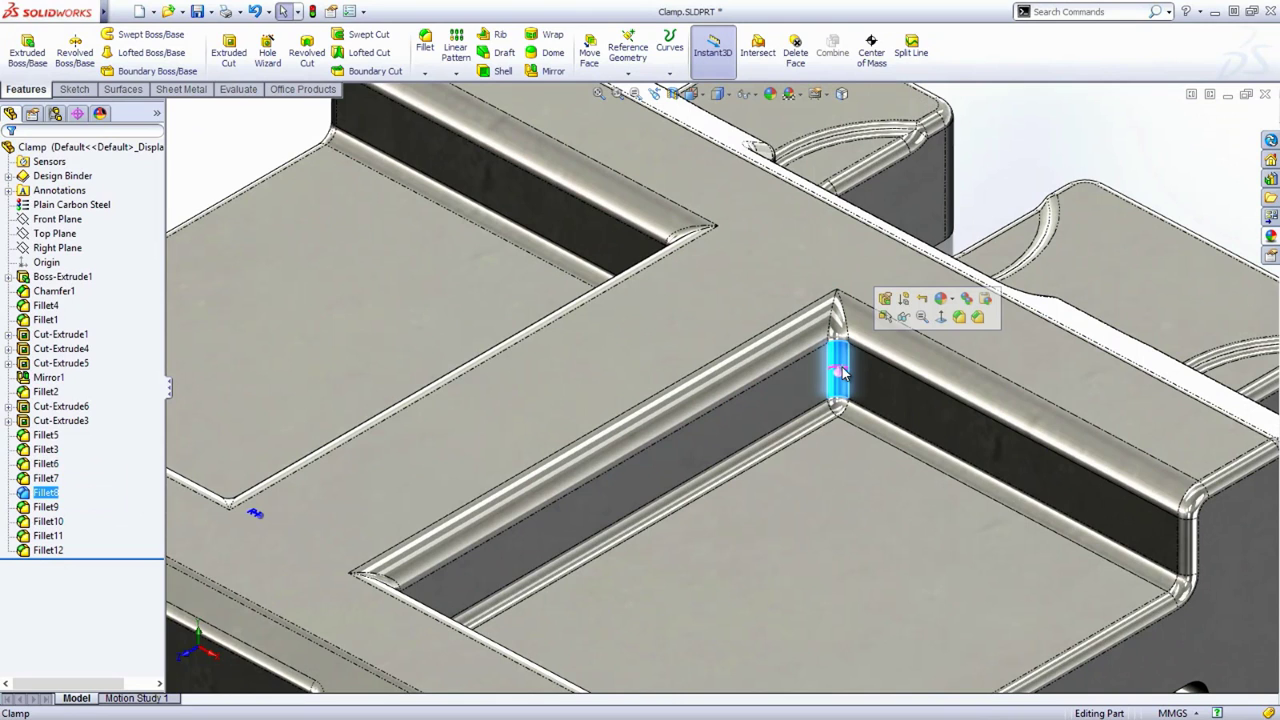
{"action": "left_click", "coordinate": [872, 357]}
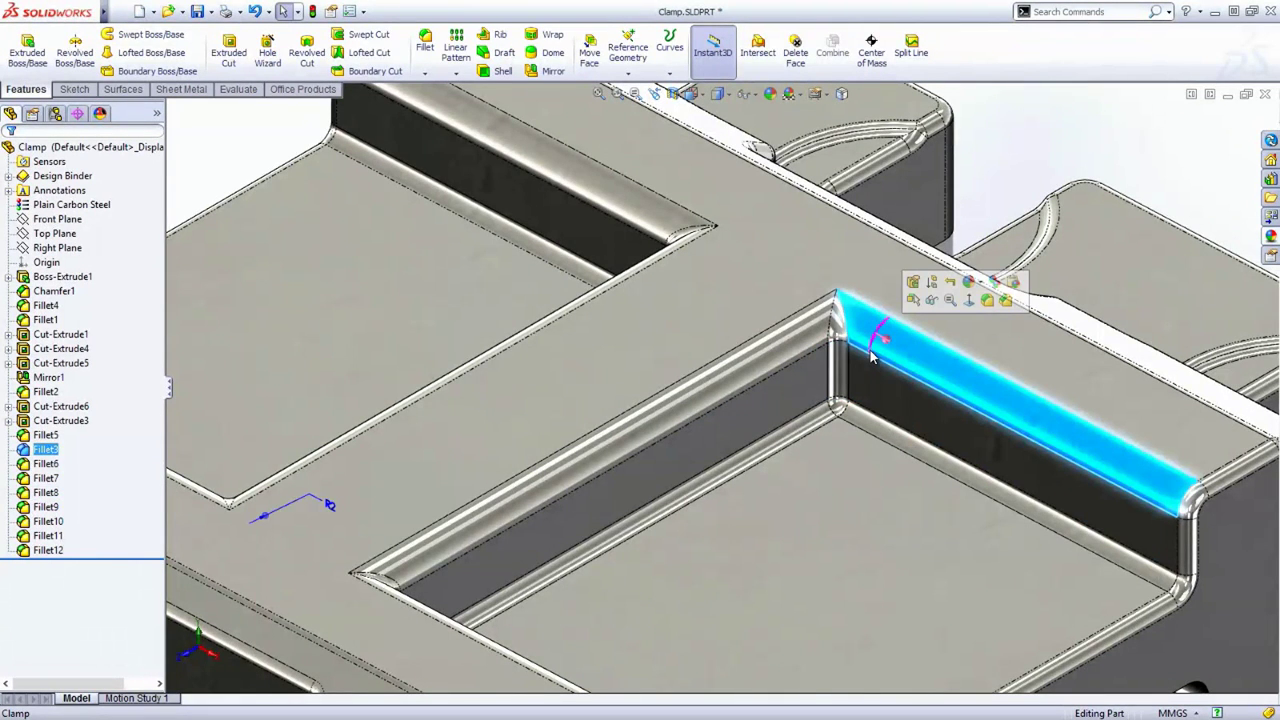
Reorder the feature tree so Fillet3 comes after Fillet8.
{"action": "left_click", "coordinate": [50, 450]}
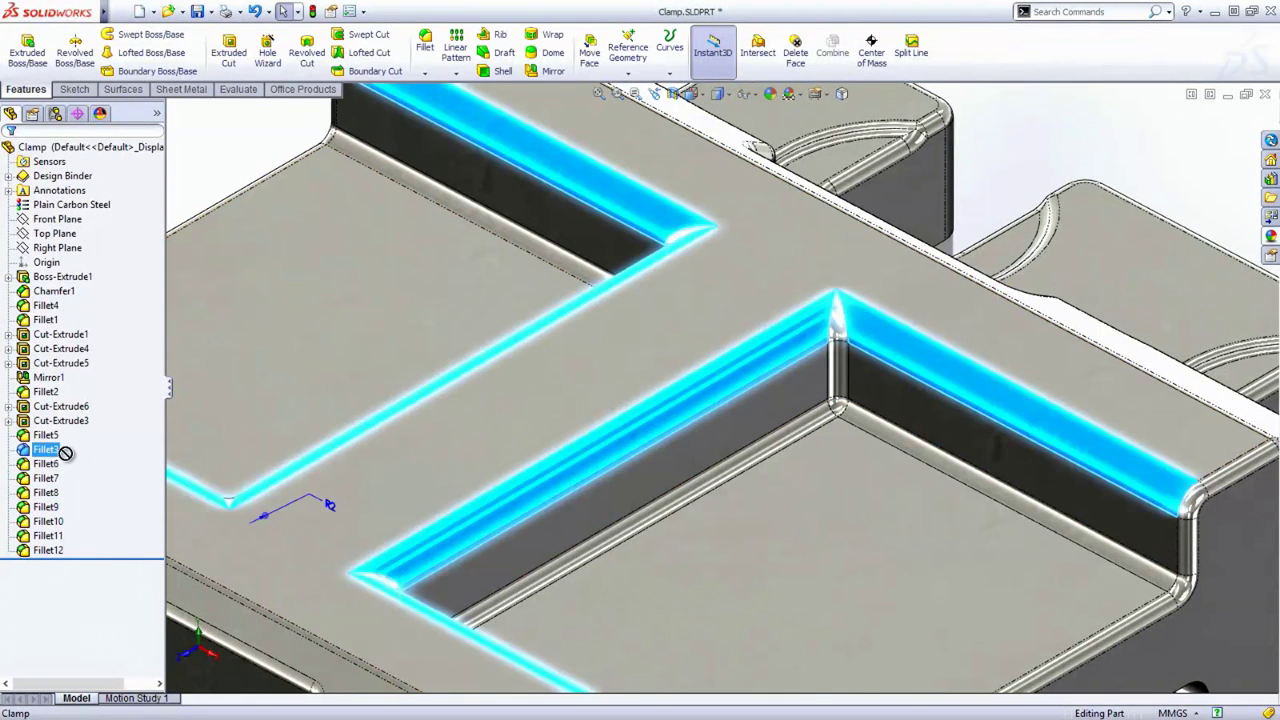
{"action": "left_click", "coordinate": [66, 493], "text": "ctrl"}
{"action": "left_click_drag", "start_coordinate": [60, 493], "coordinate": [61, 495]}
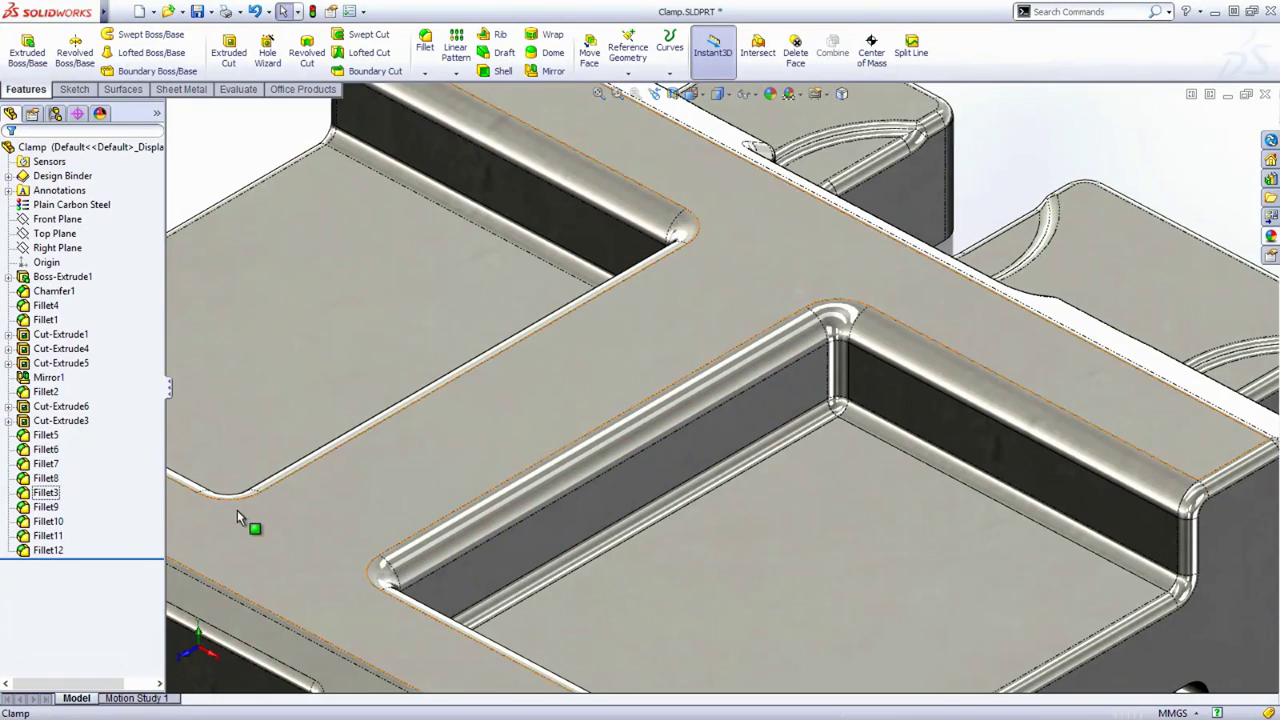
{"action": "middle_click_drag", "start_coordinate": [243, 514], "coordinate": [268, 572]}
{"action": "scroll", "coordinate": [420, 490], "scroll_direction": "down", "scroll_amount": 10}
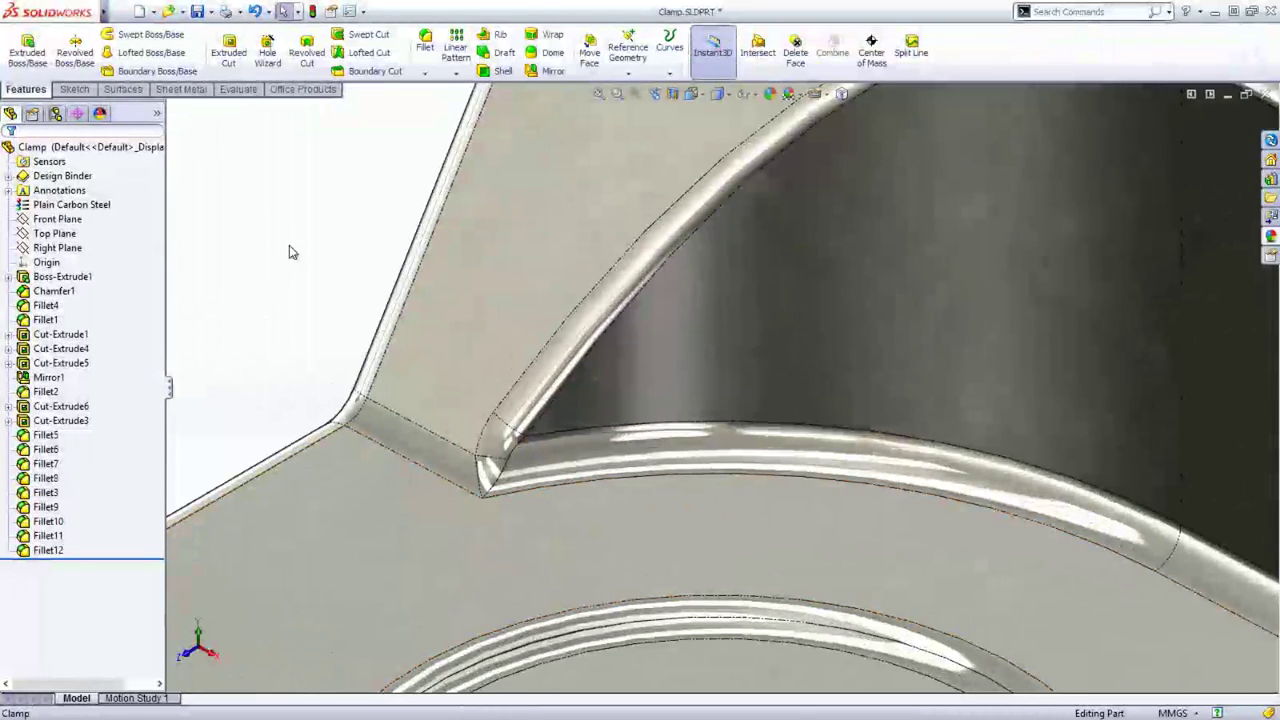
In FilletXpert's Corner tab, apply an alternative shape to the pocket's corner fillet.
{"action": "right_click_drag", "start_coordinate": [289, 251], "coordinate": [305, 318]}
{"action": "left_click", "coordinate": [92, 208]}
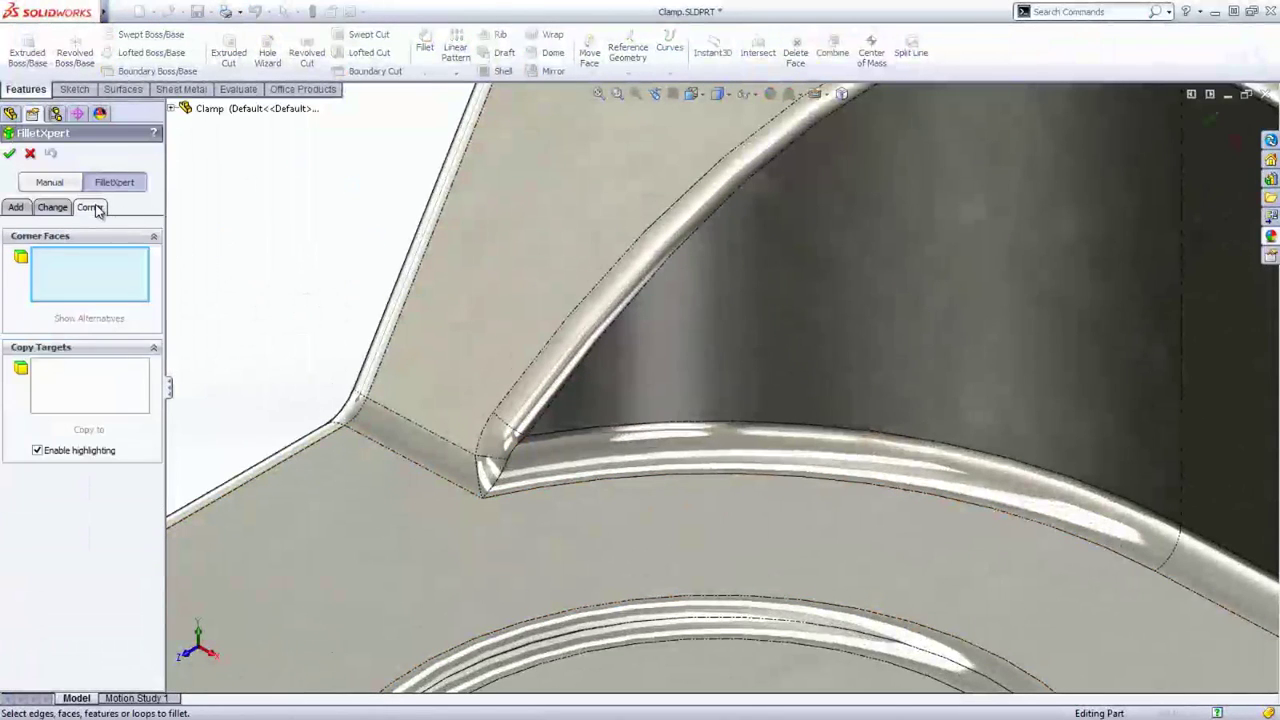
{"action": "left_click", "coordinate": [495, 476]}
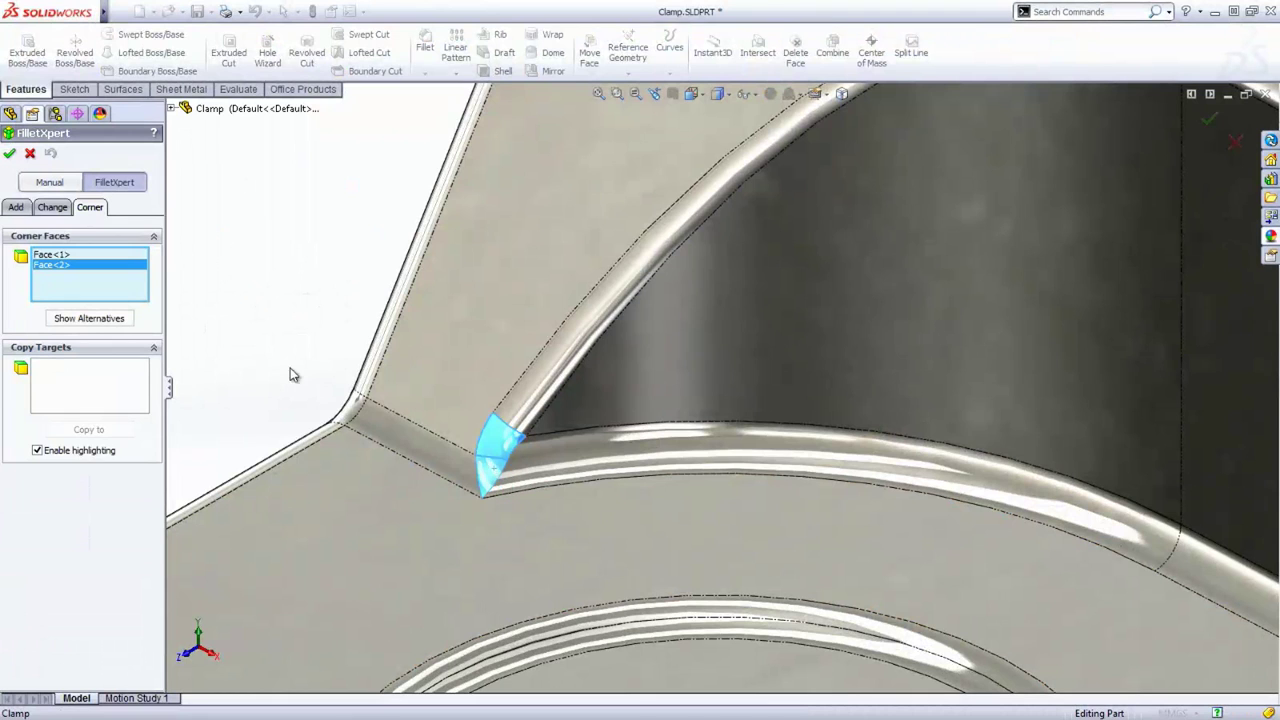
{"action": "left_click", "coordinate": [105, 319]}
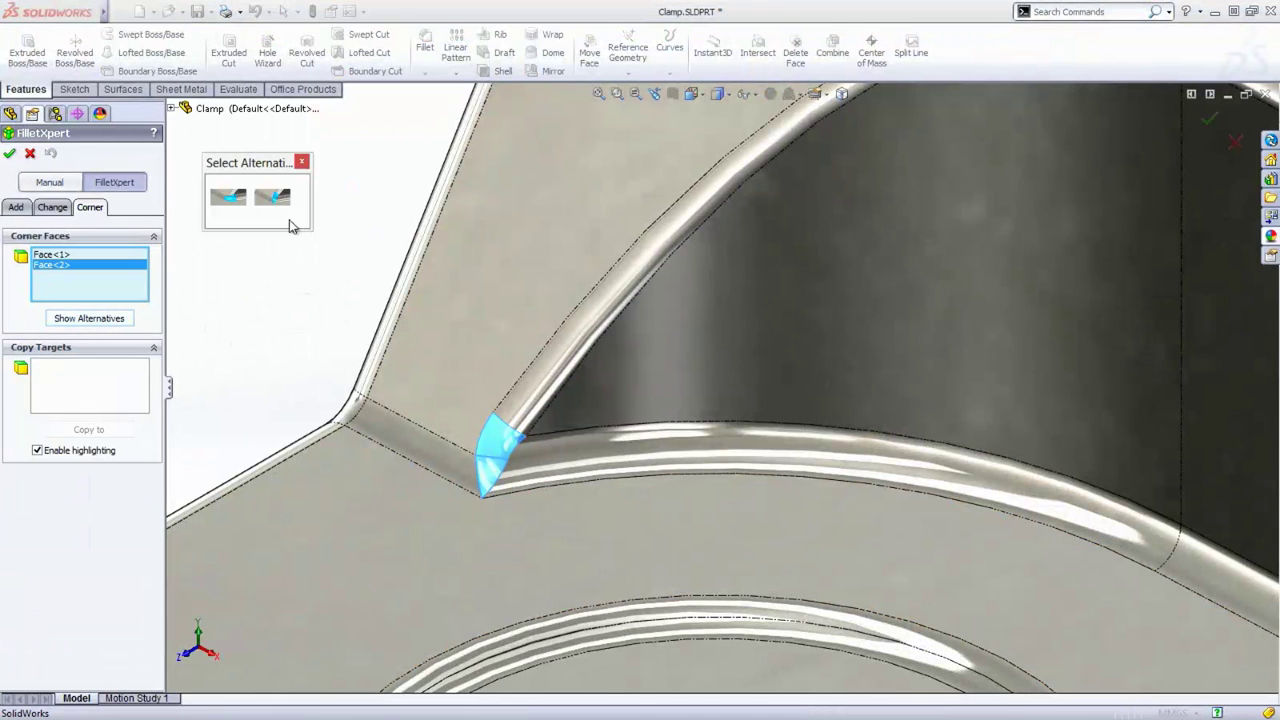
{"action": "left_click", "coordinate": [233, 203]}
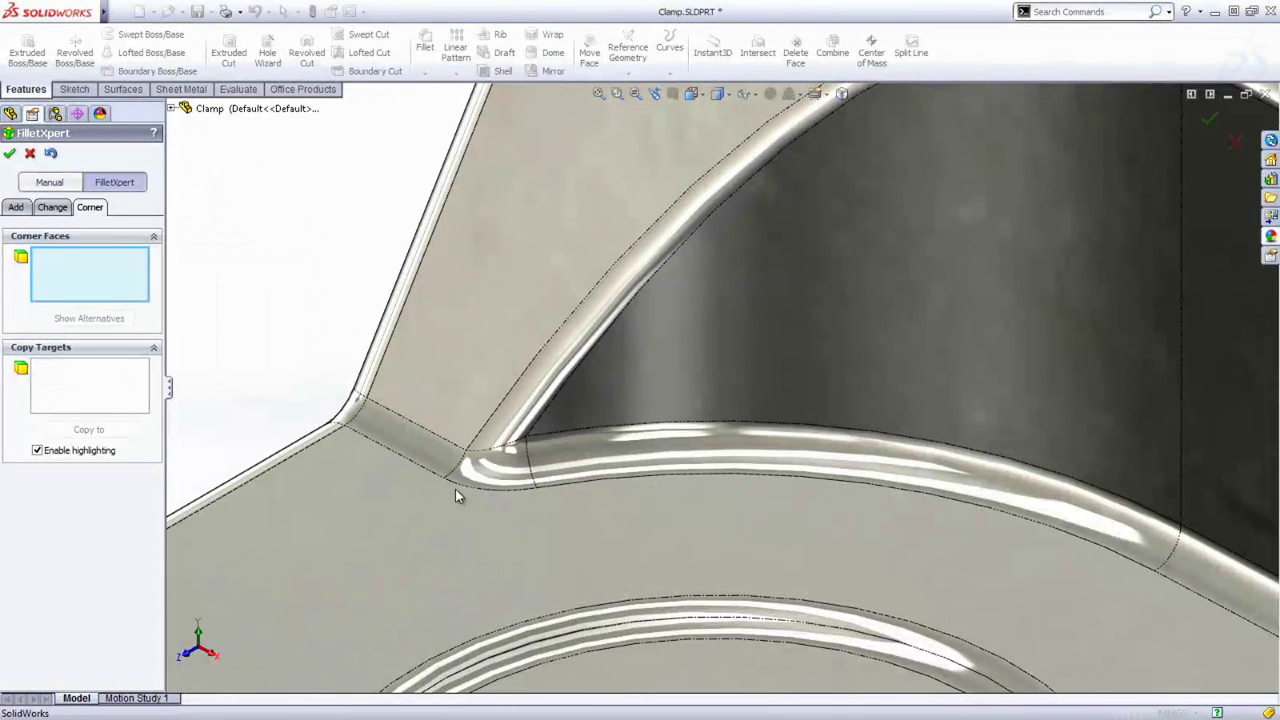
{"action": "left_click", "coordinate": [493, 475]}
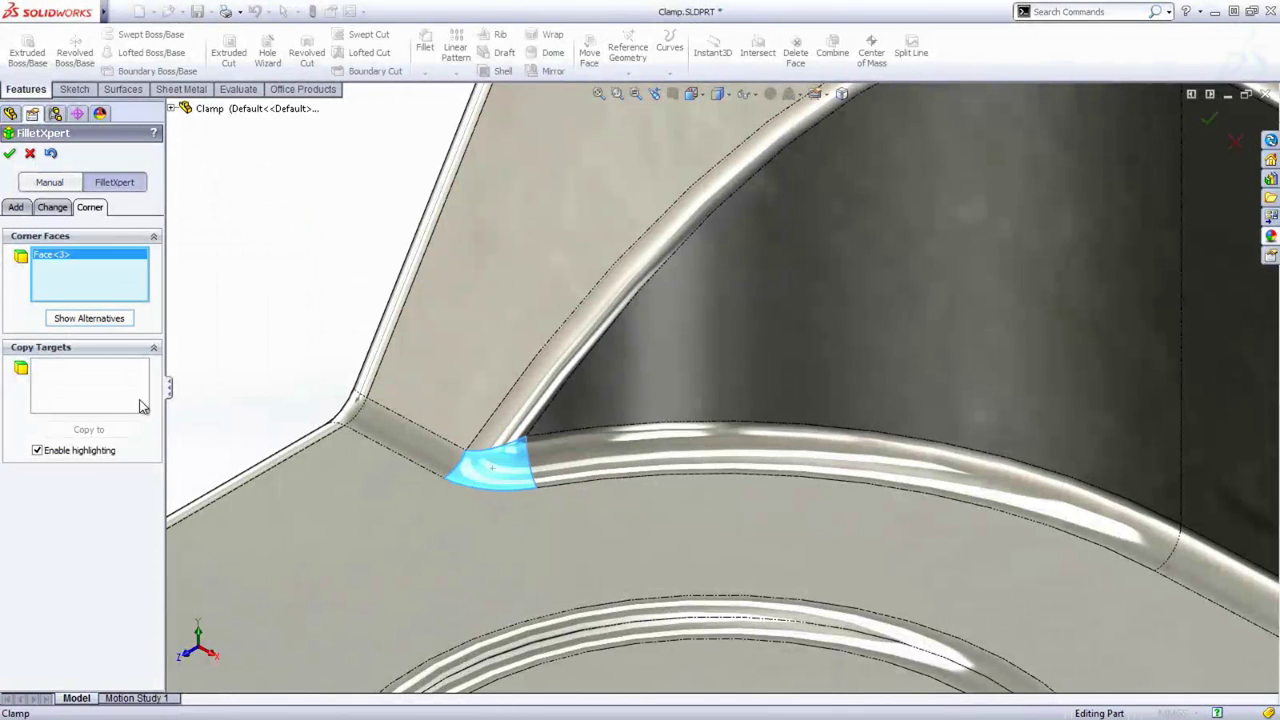
Add the matching corners as copy targets and copy the corner fillet, creating Fillet-Corner2 through Fillet-Corner5.
{"action": "scroll", "coordinate": [374, 480], "scroll_direction": "up", "scroll_amount": 5}
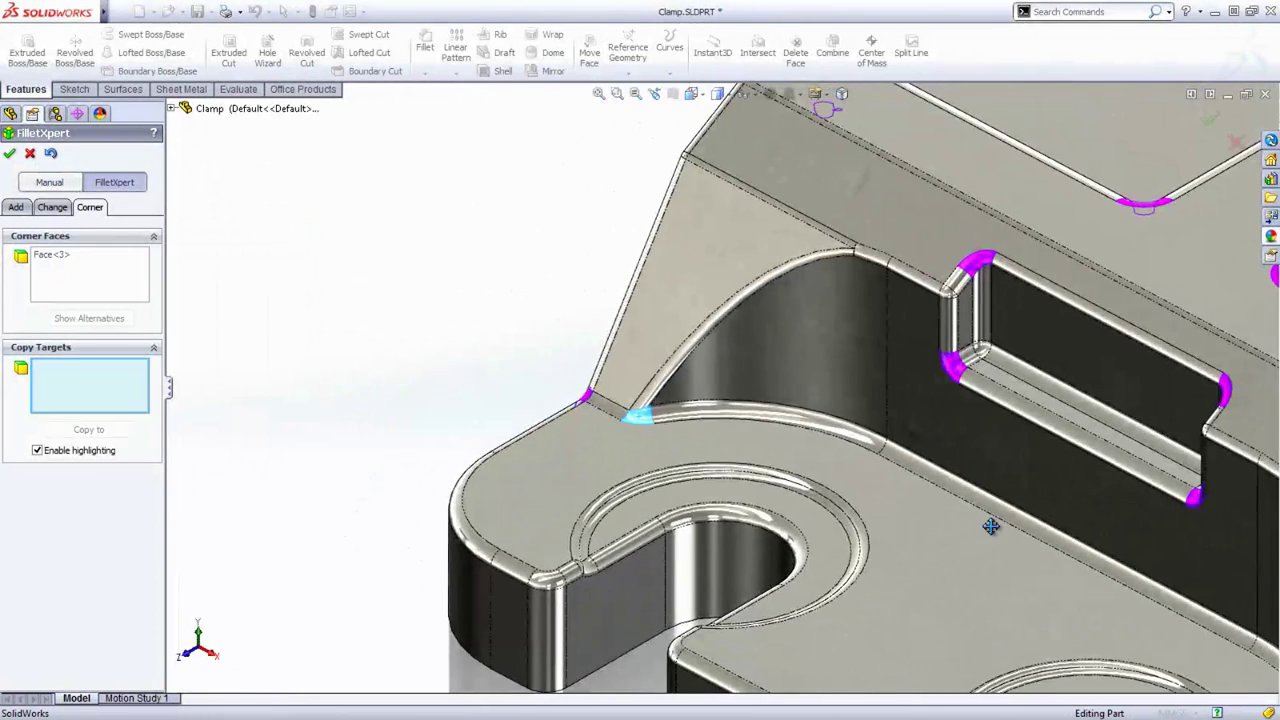
{"action": "middle_click_drag", "start_coordinate": [991, 526], "coordinate": [594, 415], "text": "ctrl"}
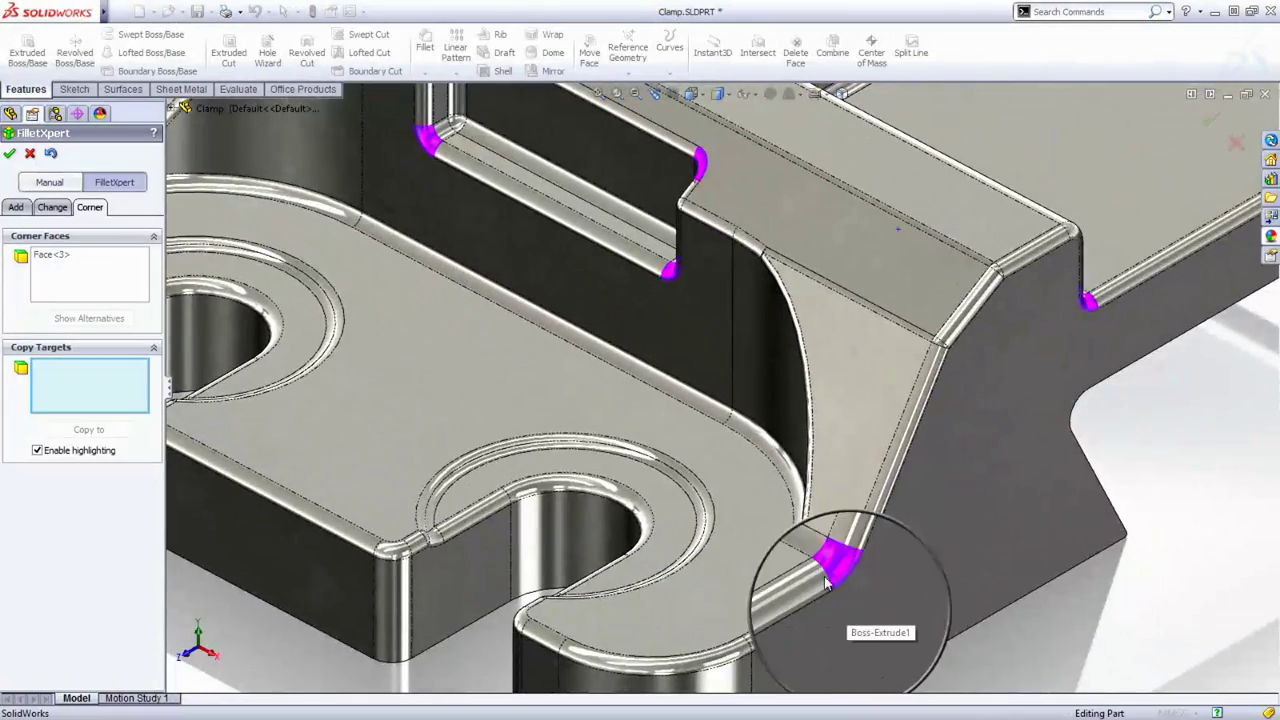
{"action": "left_click", "coordinate": [793, 540]}
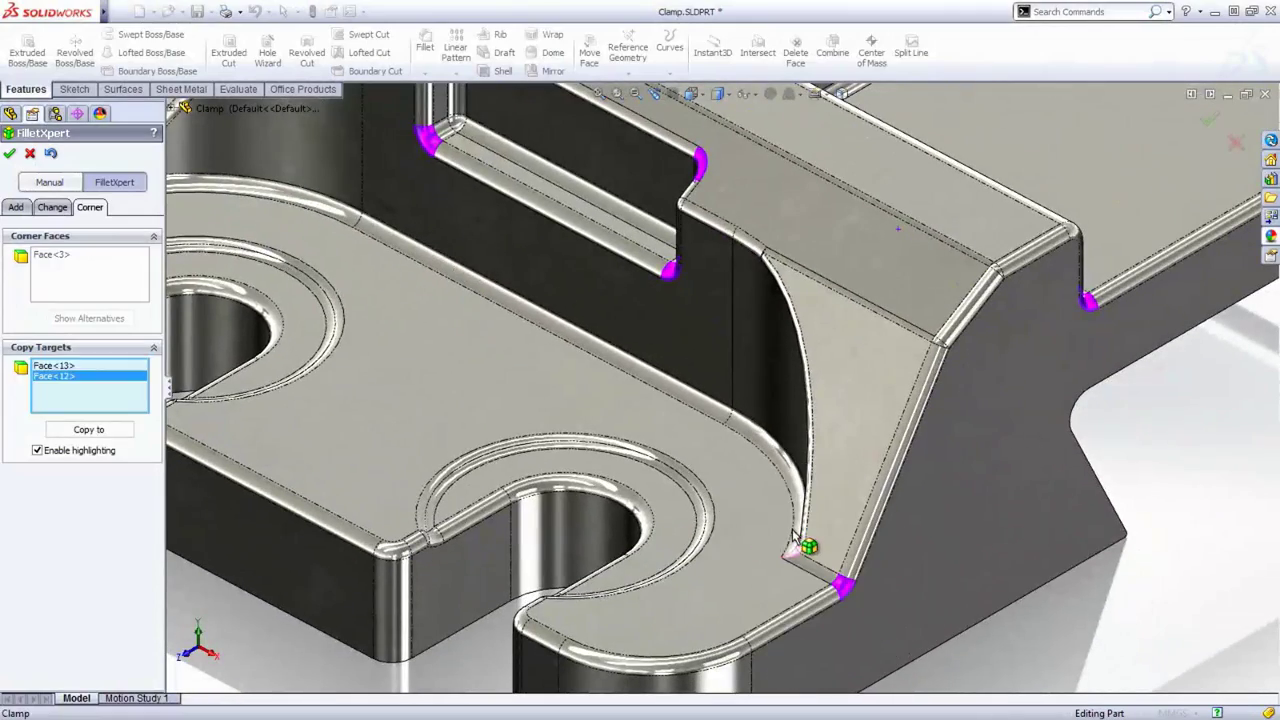
{"action": "scroll", "coordinate": [808, 551], "scroll_direction": "up", "scroll_amount": 5}
{"action": "middle_click_drag", "start_coordinate": [791, 609], "coordinate": [905, 410]}
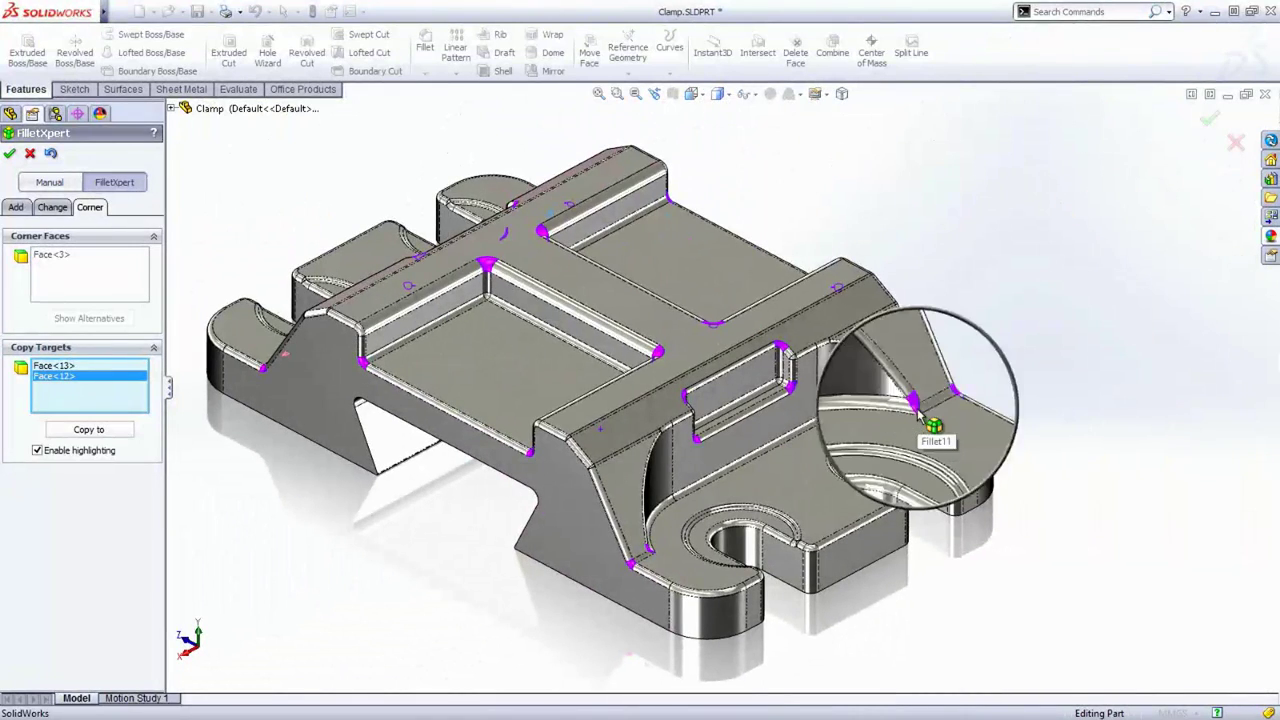
{"action": "left_click", "coordinate": [914, 401]}
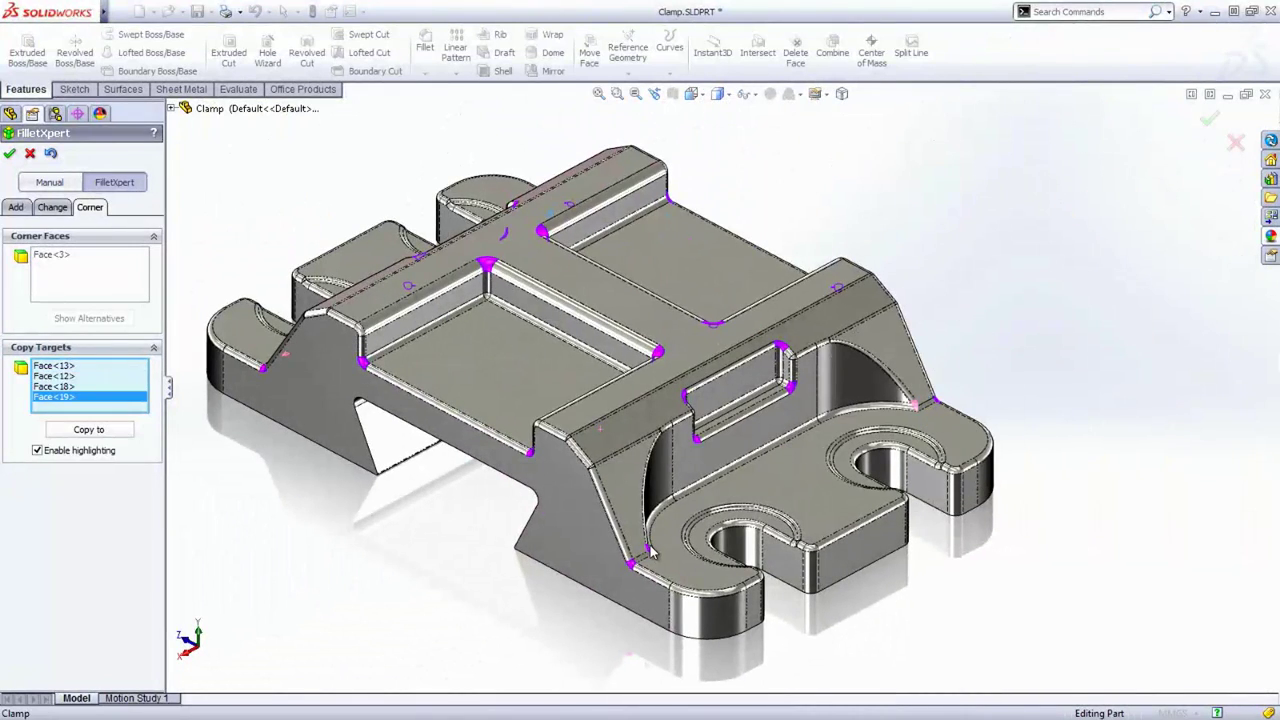
{"action": "mouse_move", "coordinate": [652, 547]}
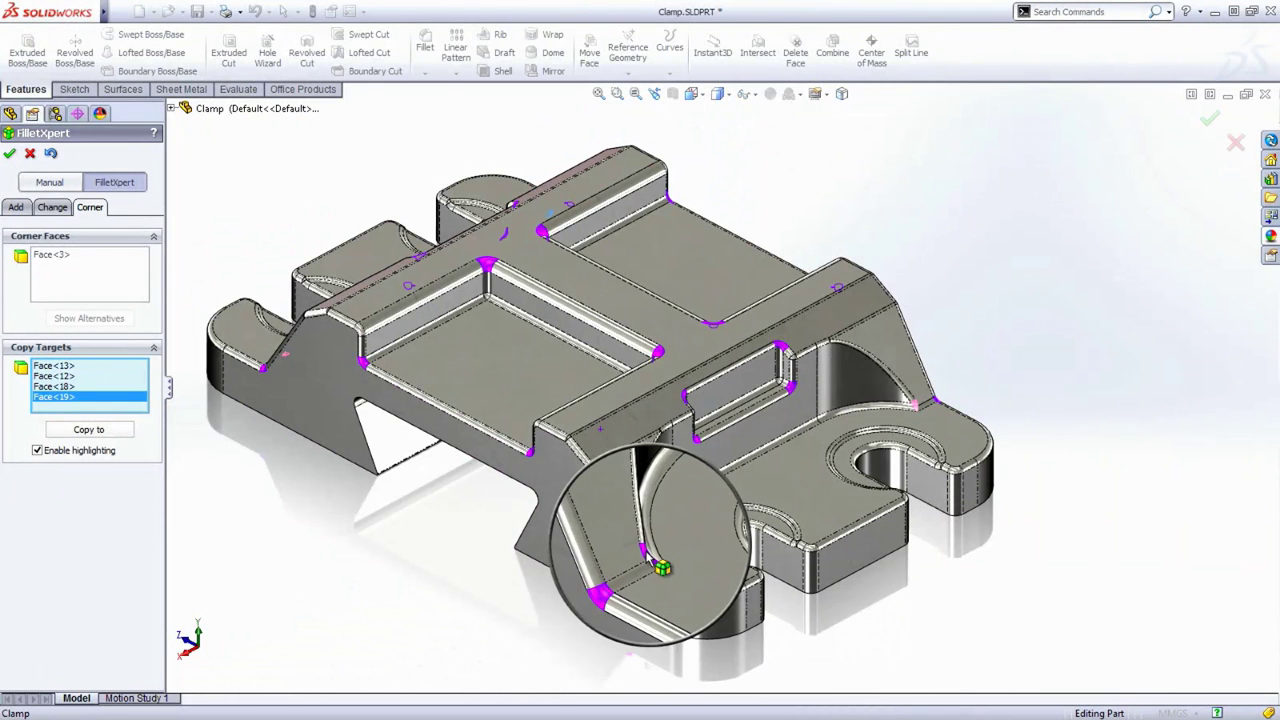
{"action": "left_click", "coordinate": [645, 552]}
{"action": "left_click", "coordinate": [88, 429]}
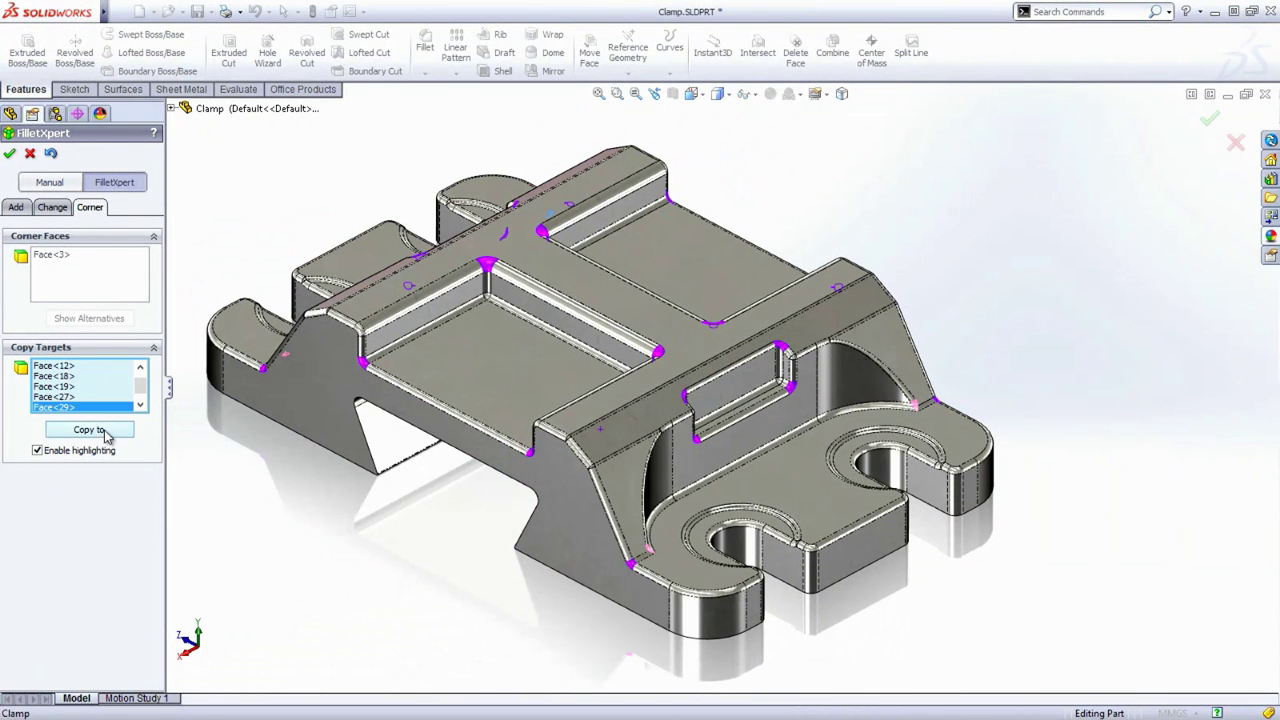
{"action": "key", "text": "Return"}
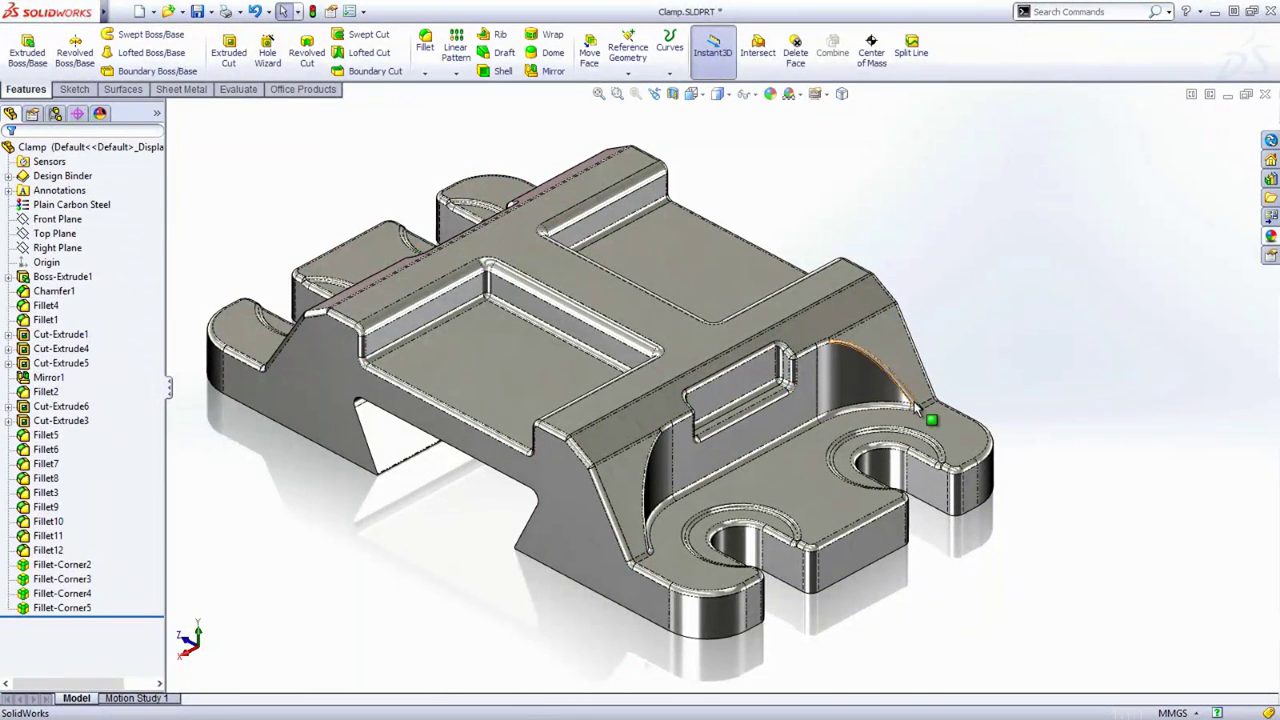
Zoom to the left pocket, find Fillet8 owning its vertical corner face, then select the pocket floor.
{"action": "mouse_move", "coordinate": [914, 412]}
{"action": "mouse_move", "coordinate": [913, 410]}
{"action": "middle_mouse_down"}
{"action": "mouse_move", "coordinate": [900, 412]}
{"action": "mouse_move", "coordinate": [918, 432]}
{"action": "mouse_move", "coordinate": [905, 425]}
{"action": "middle_mouse_up"}
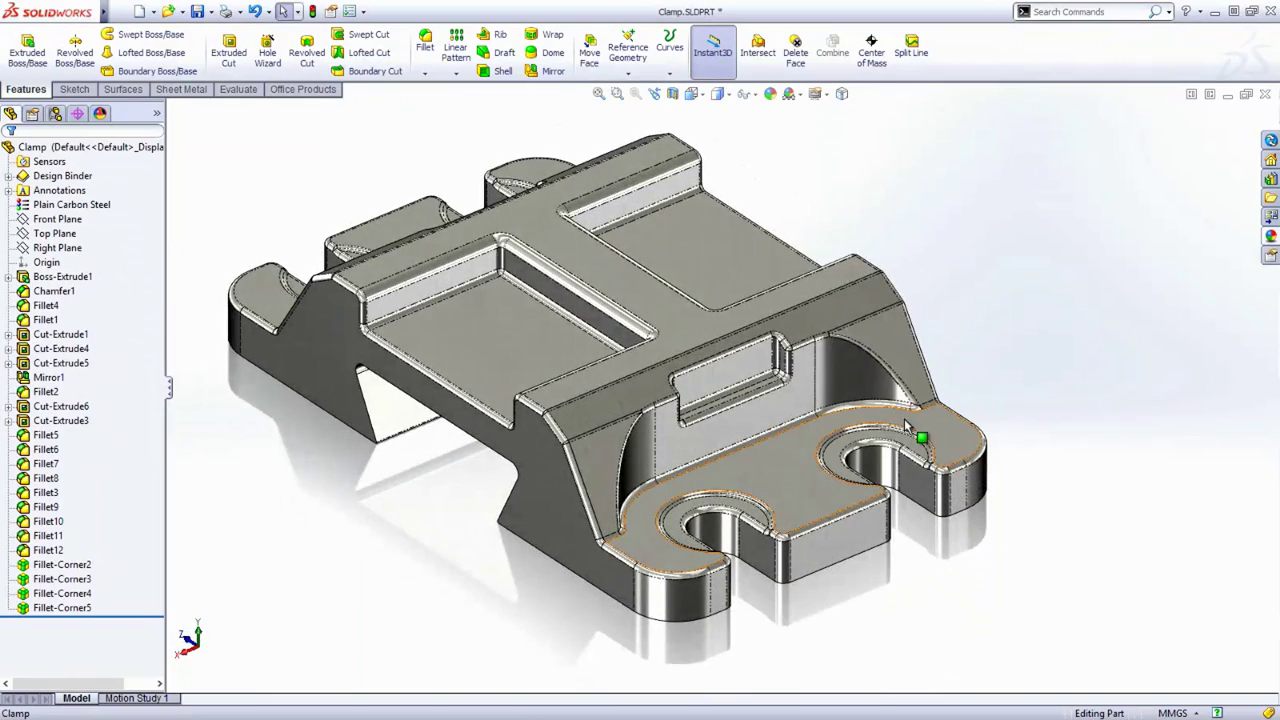
{"action": "scroll", "coordinate": [590, 282], "scroll_direction": "down", "scroll_amount": 3}
{"action": "scroll", "coordinate": [590, 282], "scroll_direction": "down", "scroll_amount": 5}
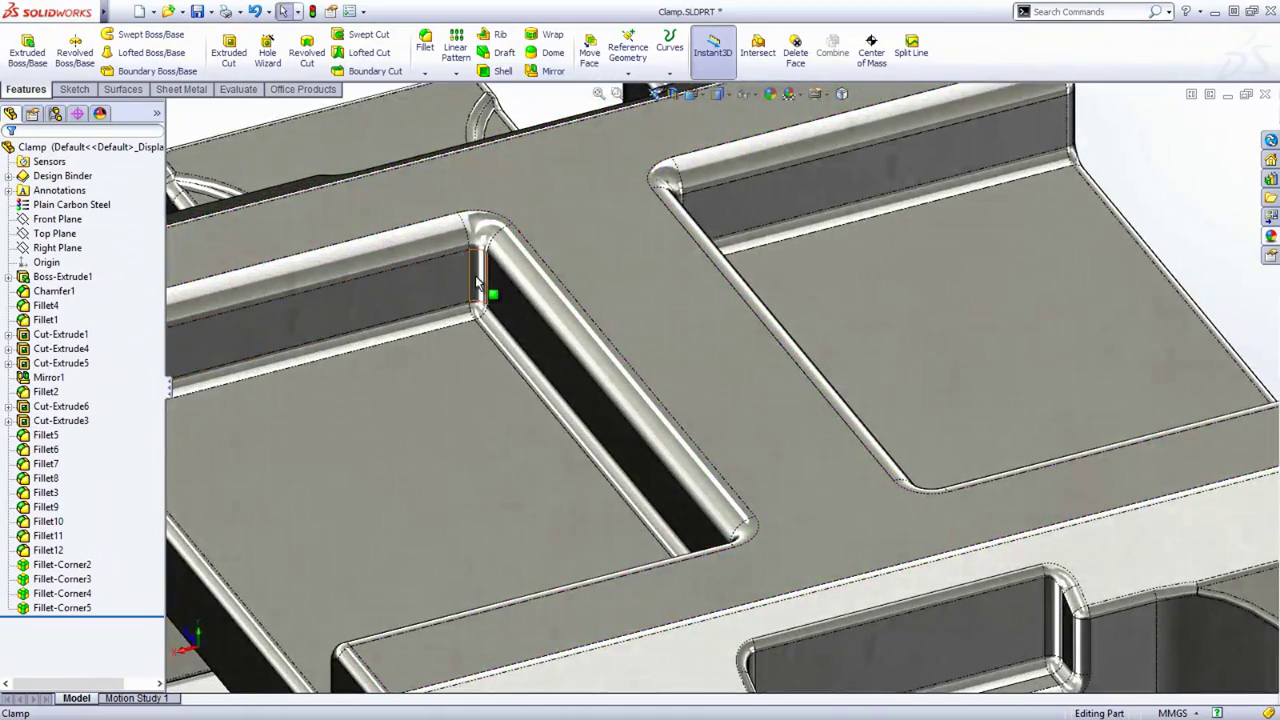
{"action": "left_click", "coordinate": [478, 285]}
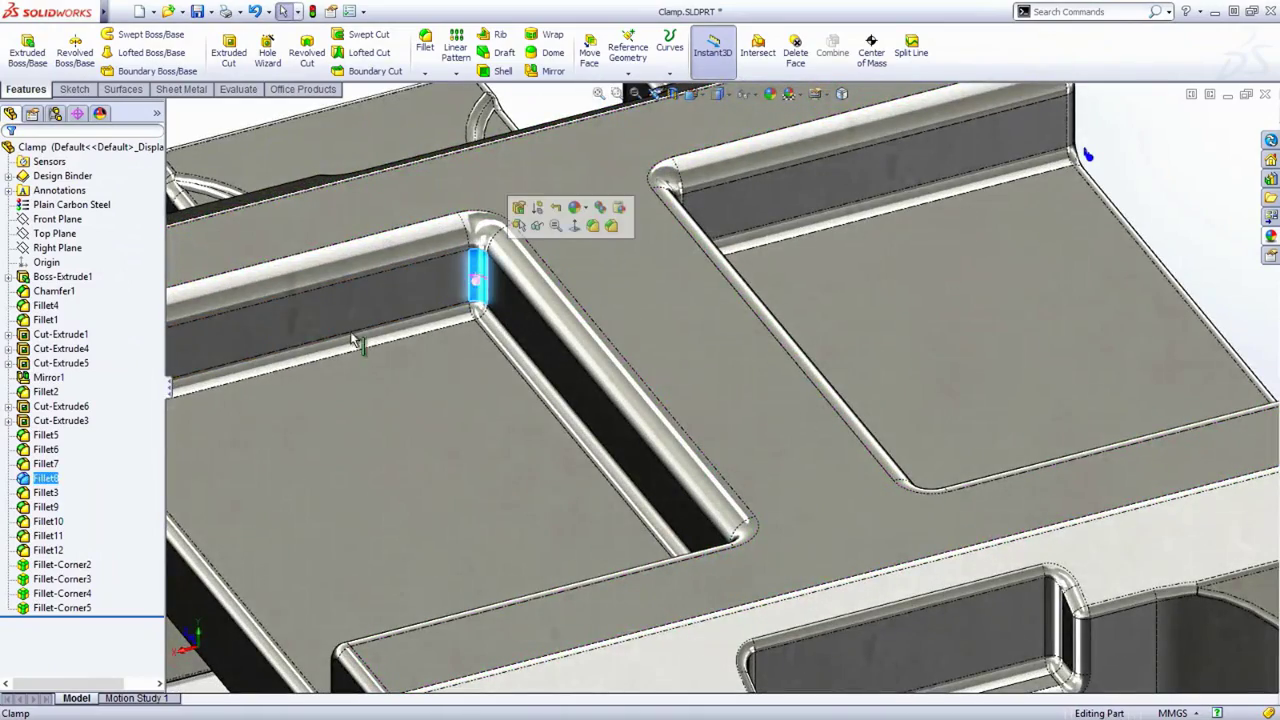
{"action": "left_click", "coordinate": [40, 479]}
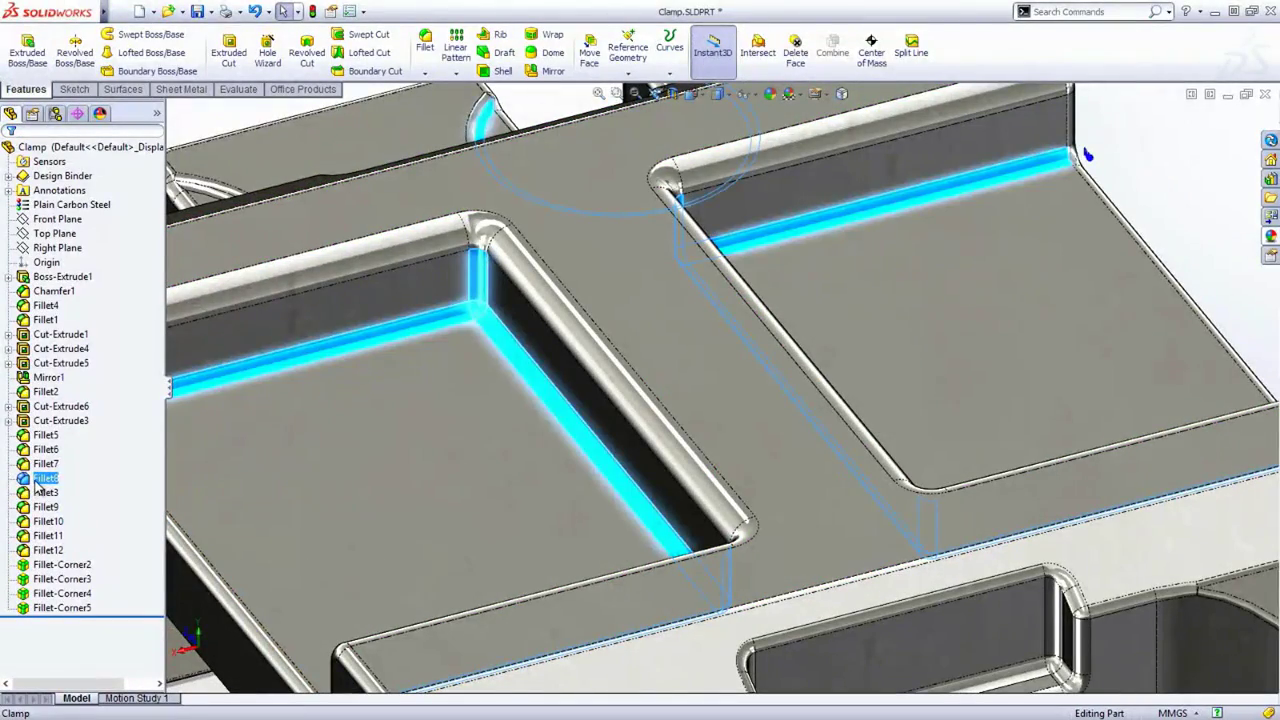
{"action": "left_click", "coordinate": [359, 385]}
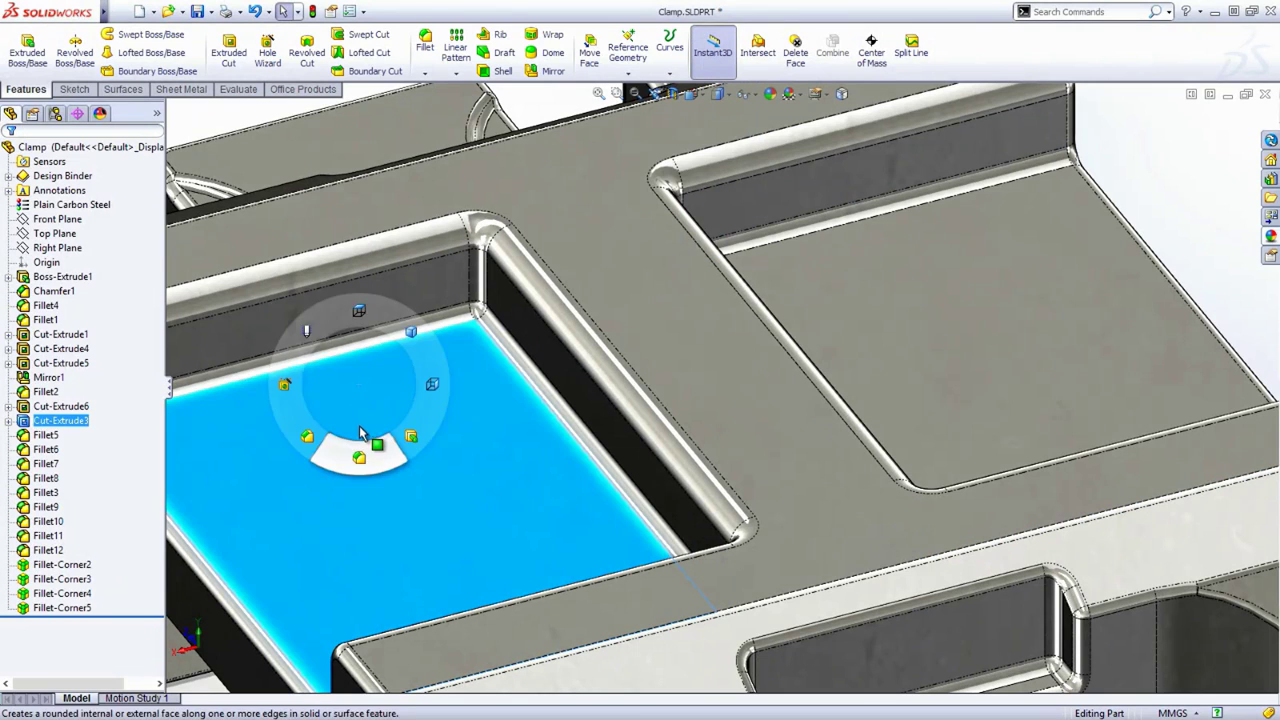
{"action": "left_click", "coordinate": [362, 436]}
In FilletXpert's Change tab, select the first two vertical pocket-corner fillet faces.
{"action": "left_click", "coordinate": [53, 208]}
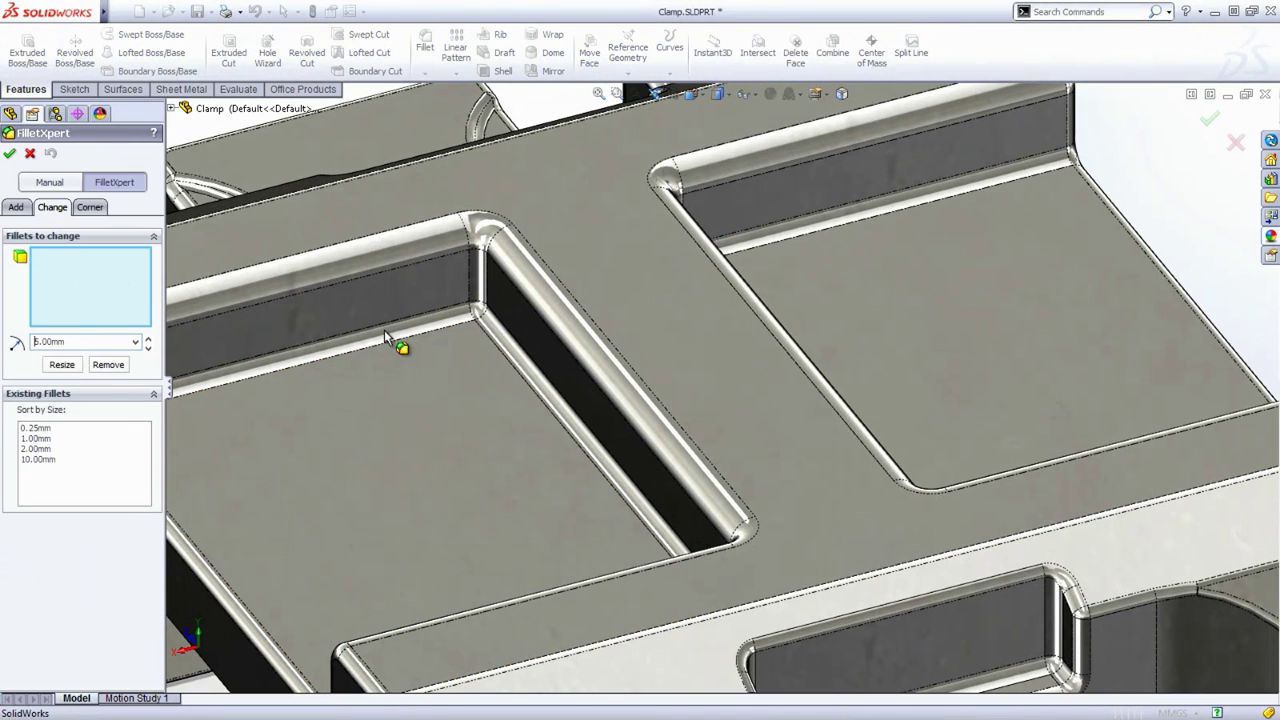
{"action": "left_click", "coordinate": [479, 276]}
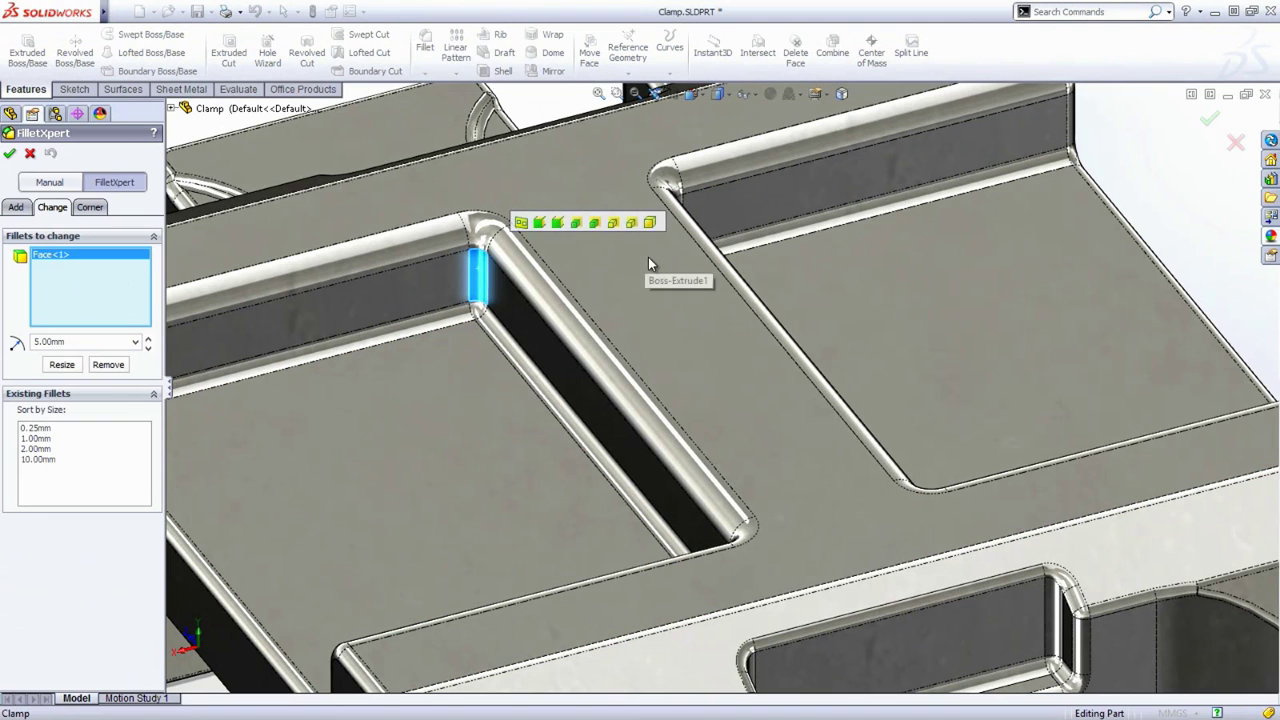
{"action": "right_click", "coordinate": [646, 253]}
{"action": "left_click", "coordinate": [672, 259]}
{"action": "left_click", "coordinate": [695, 305]}
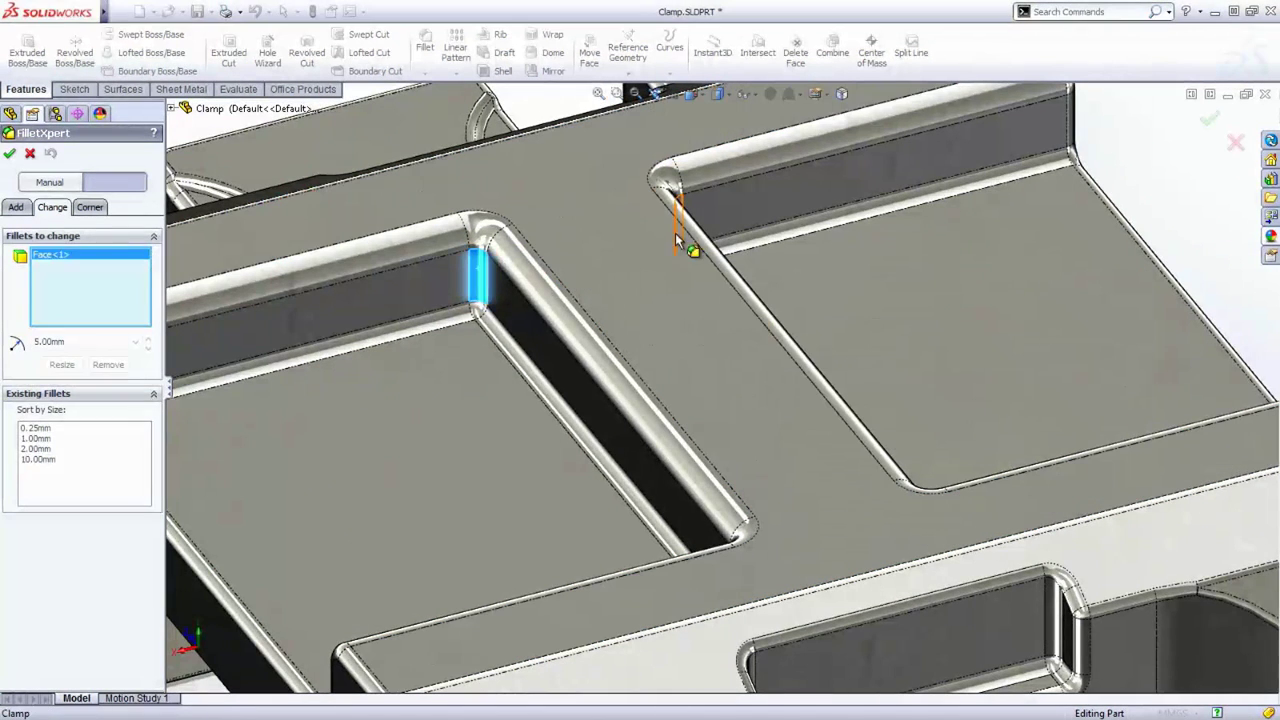
Add the two hidden fillet faces and resize all four fillets to 5.00mm.
{"action": "right_click", "coordinate": [744, 578]}
{"action": "left_click", "coordinate": [784, 582]}
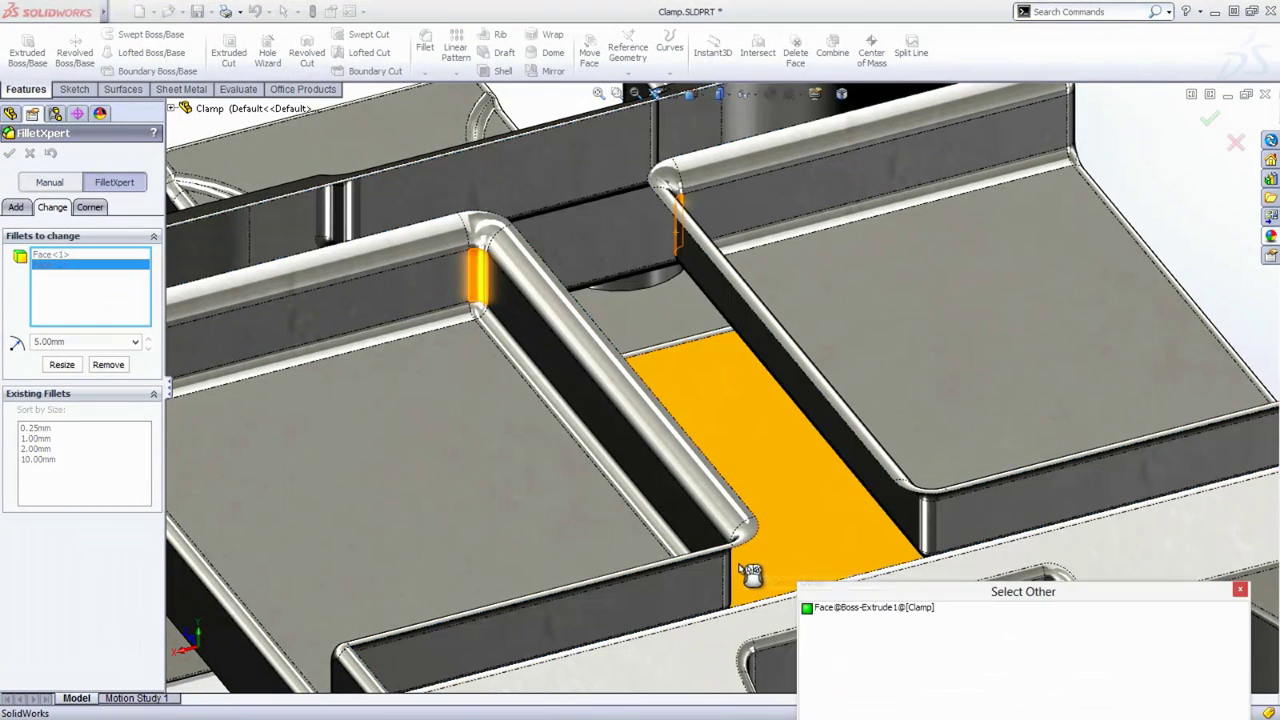
{"action": "left_click", "coordinate": [737, 572]}
{"action": "right_click", "coordinate": [928, 523]}
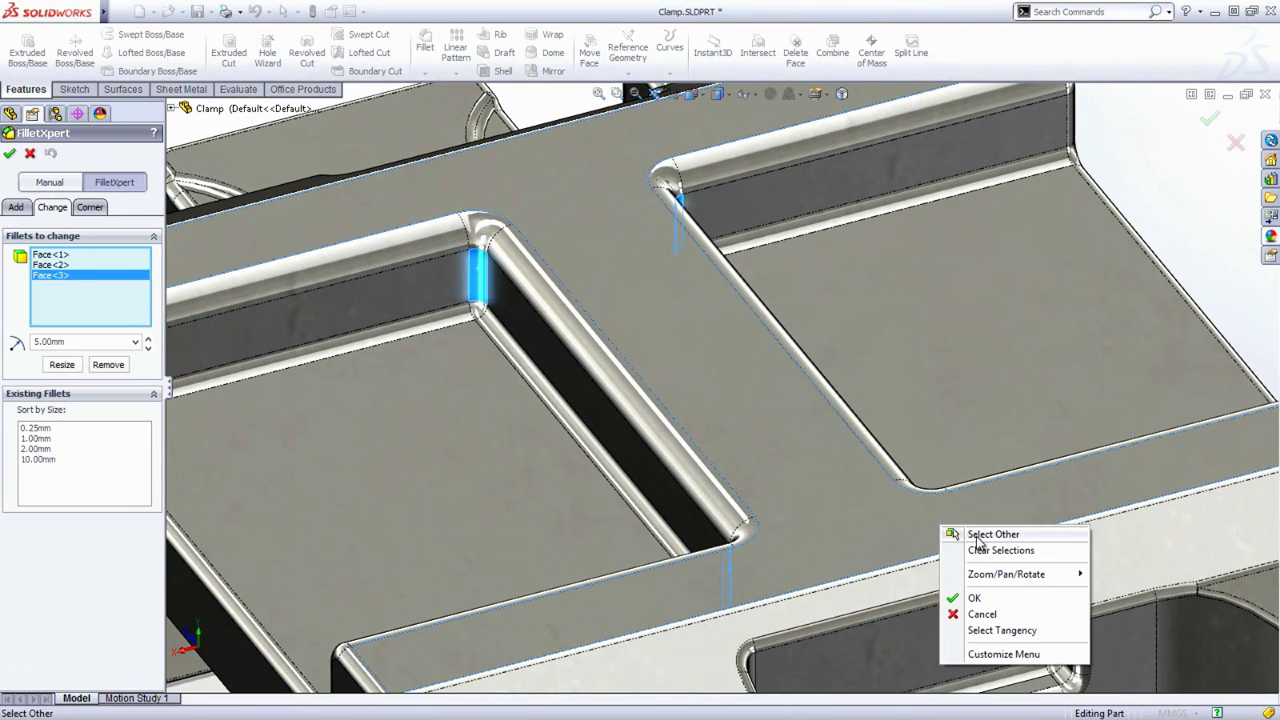
{"action": "left_click", "coordinate": [968, 531]}
{"action": "left_click", "coordinate": [928, 523]}
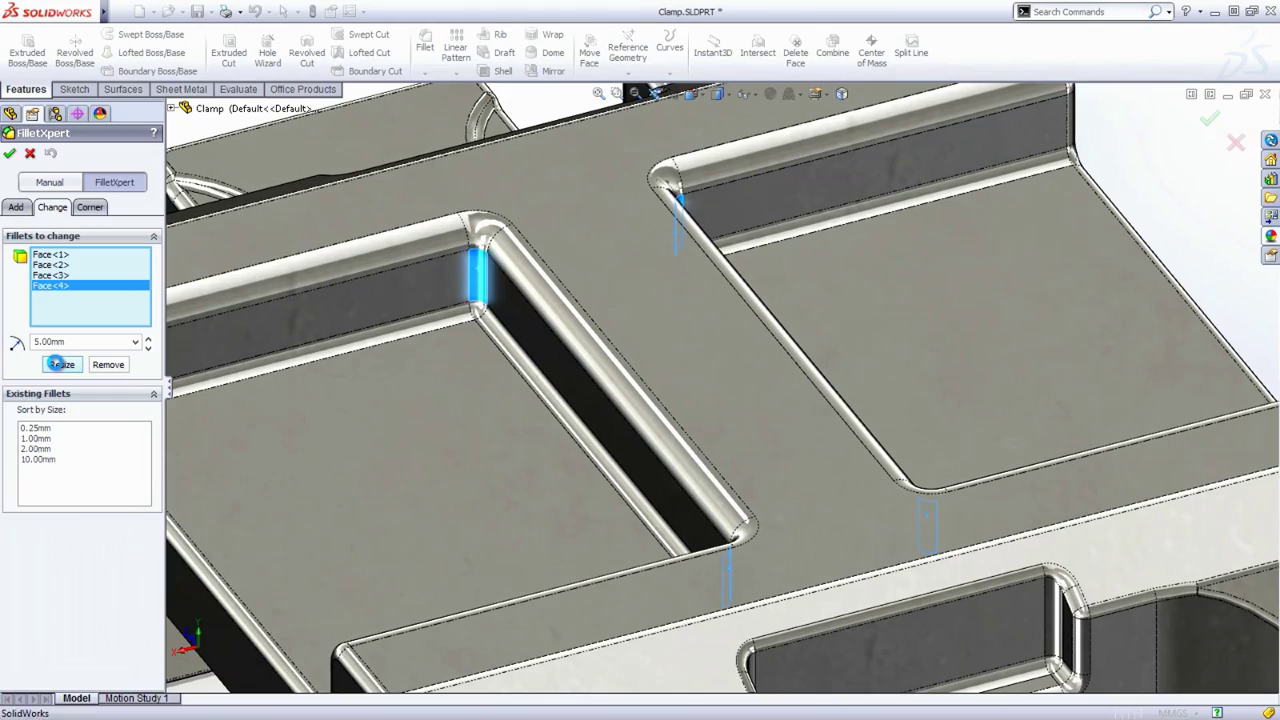
{"action": "left_click", "coordinate": [60, 364]}
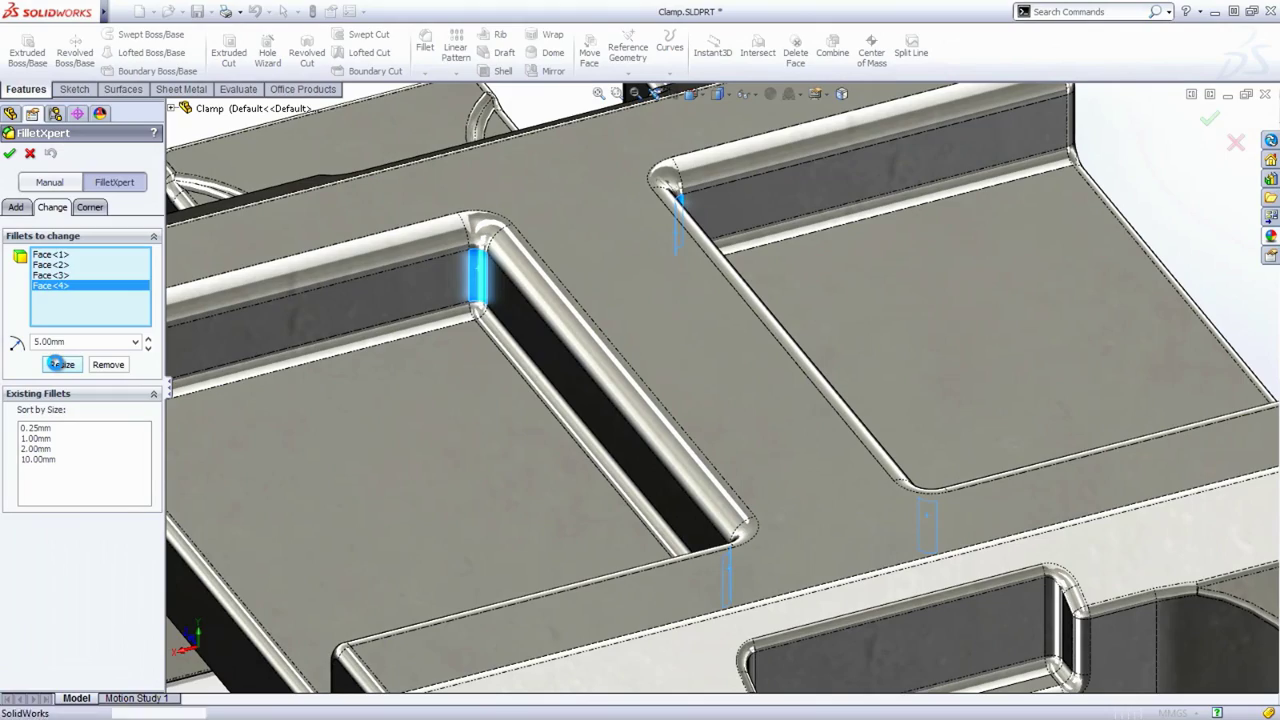
{"action": "left_click", "coordinate": [10, 154]}
Draft the pocket's left, back and slot walls 10° from the pocket floor as Draft1.
{"action": "scroll", "coordinate": [757, 426], "scroll_direction": "up", "scroll_amount": 3}
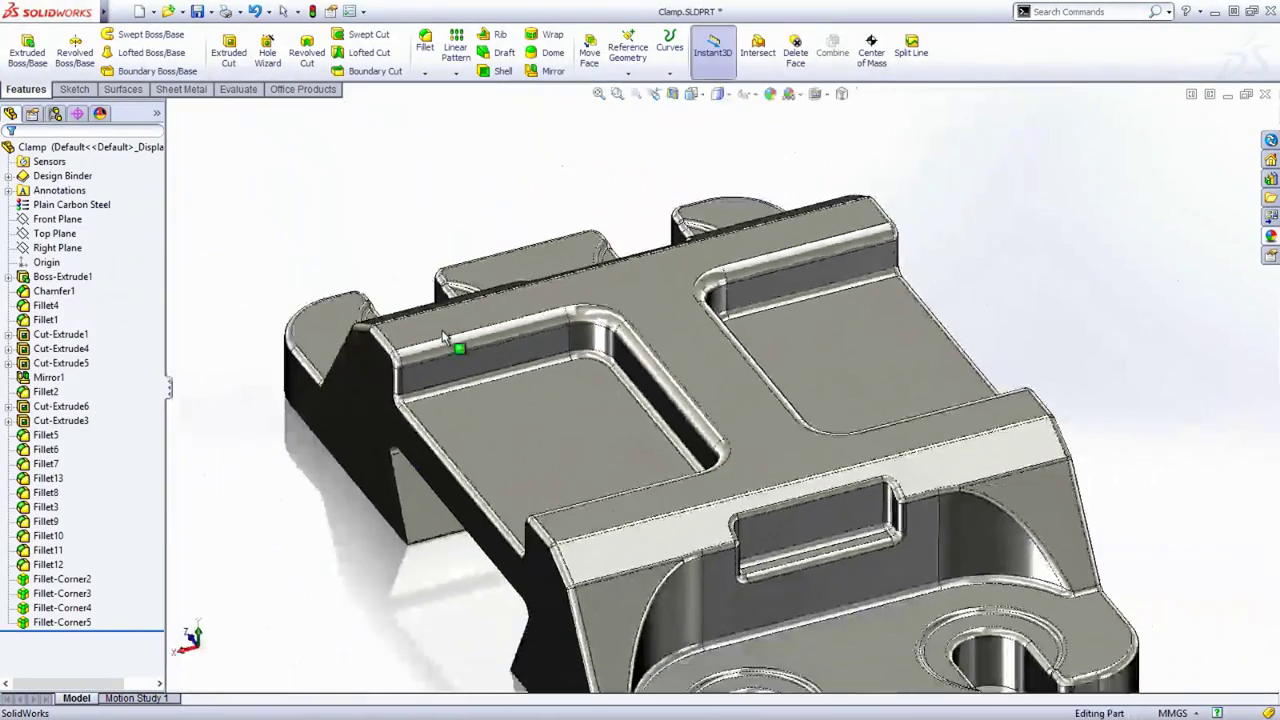
{"action": "middle_click_drag", "start_coordinate": [757, 426], "coordinate": [800, 363]}
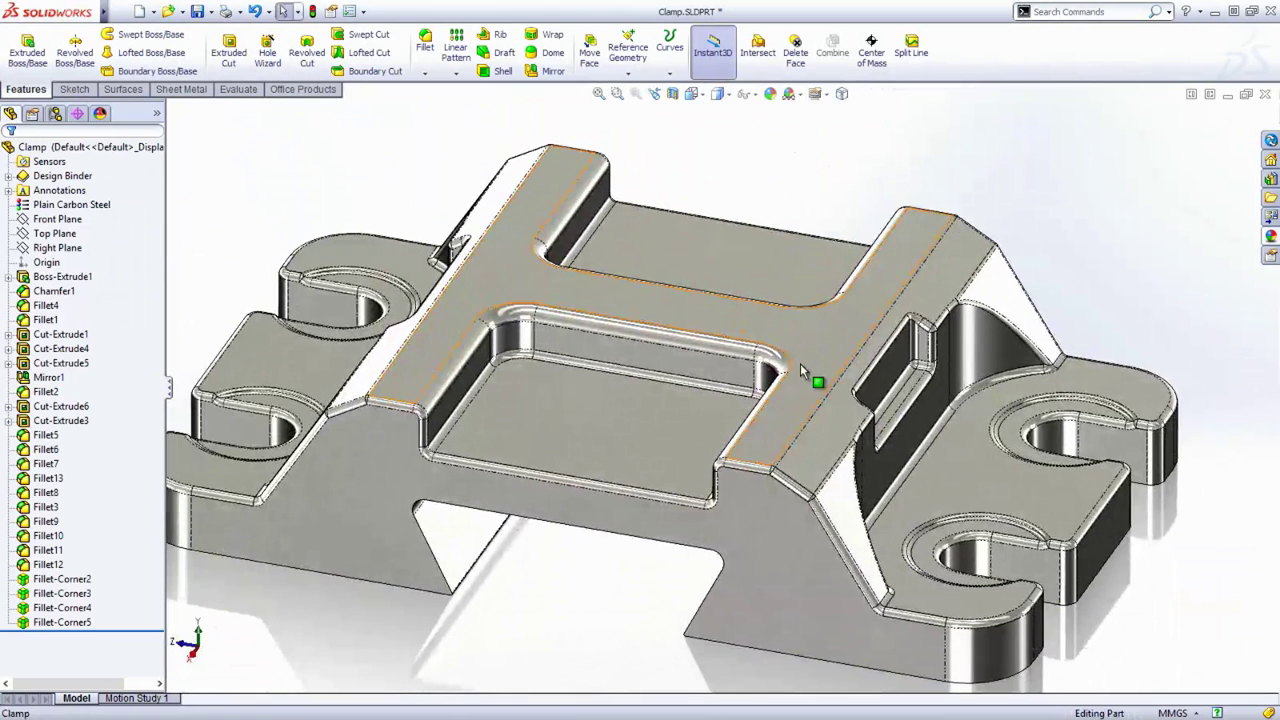
{"action": "left_click", "coordinate": [491, 58]}
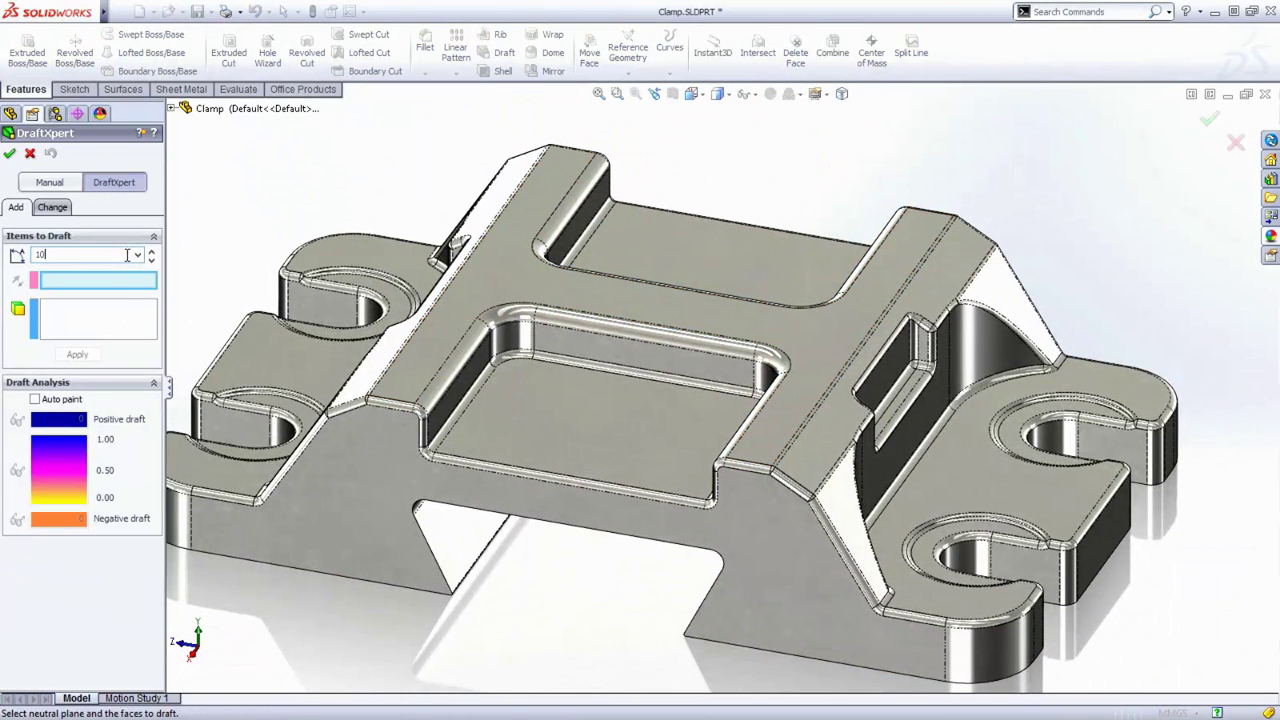
{"action": "left_click", "coordinate": [491, 397]}
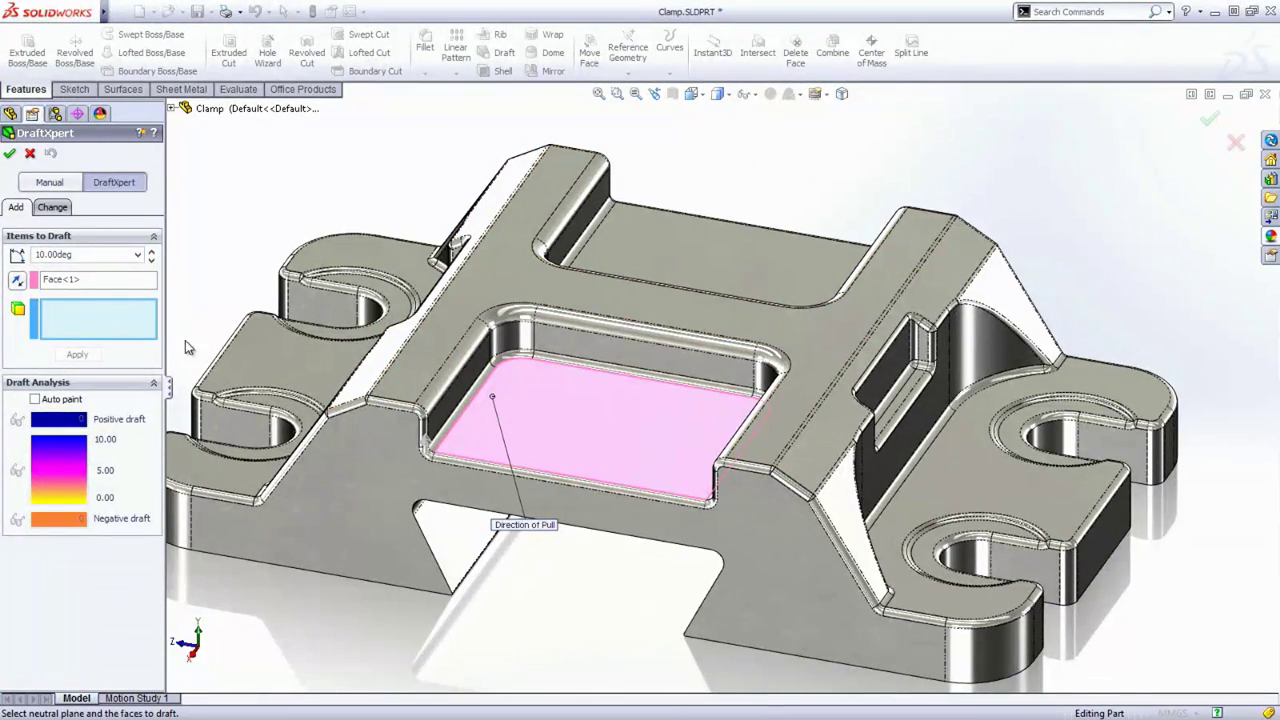
{"action": "left_click", "coordinate": [468, 390]}
{"action": "left_click", "coordinate": [562, 258]}
{"action": "middle_click_drag", "start_coordinate": [570, 283], "coordinate": [706, 249]}
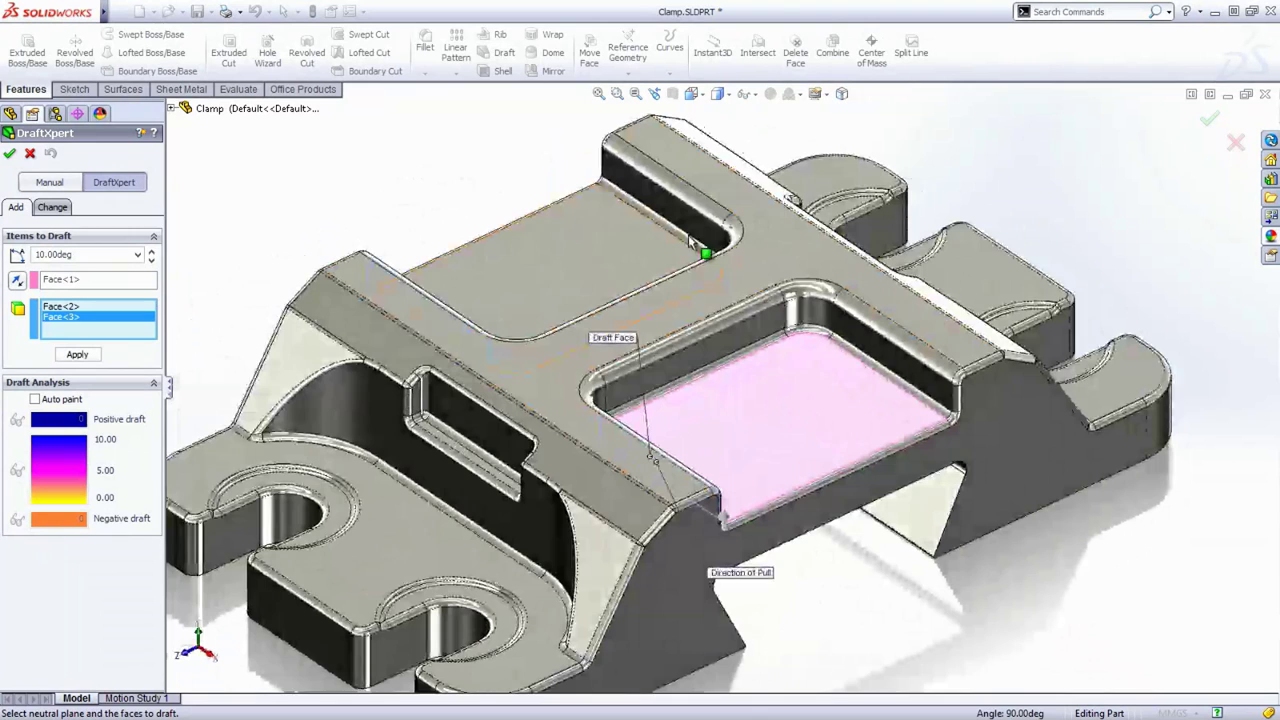
{"action": "left_click", "coordinate": [725, 245]}
{"action": "left_click", "coordinate": [862, 338]}
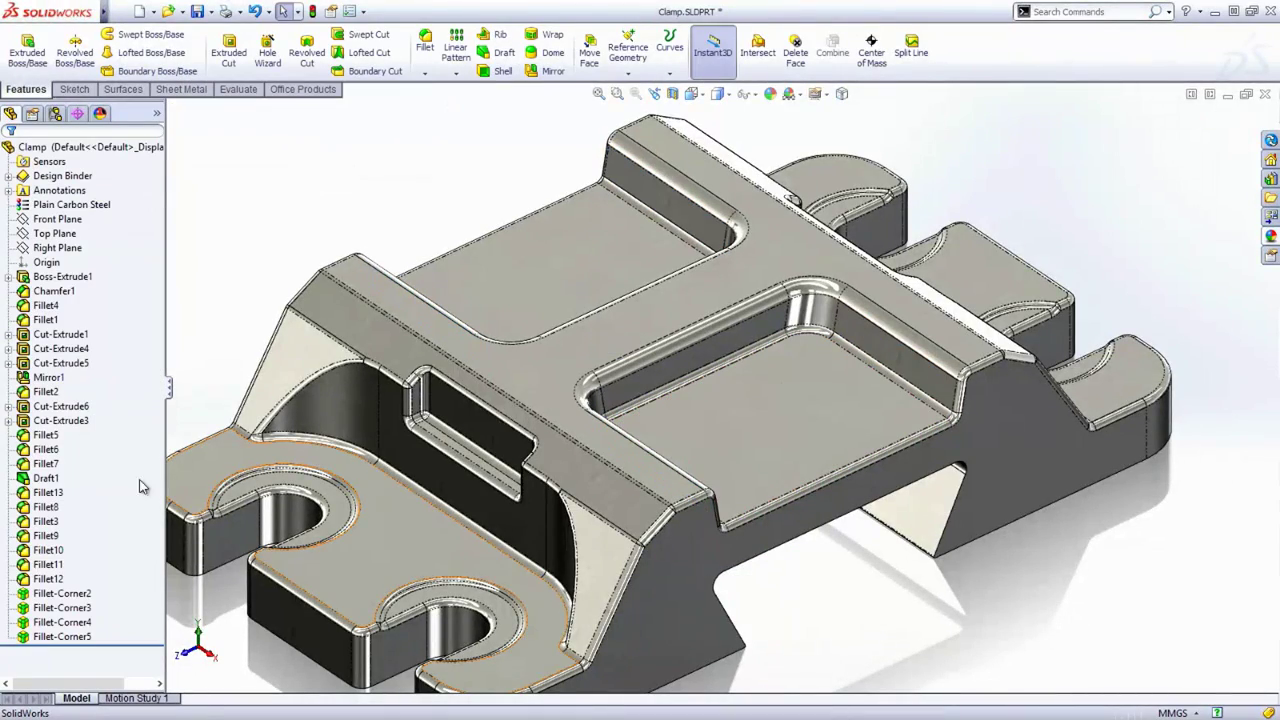
{"action": "left_click", "coordinate": [45, 478]}
Delete the Cut-Extrude6 side slot while leaving 'Also delete all child features' unchecked.
{"action": "key", "text": "ctrl+5"}
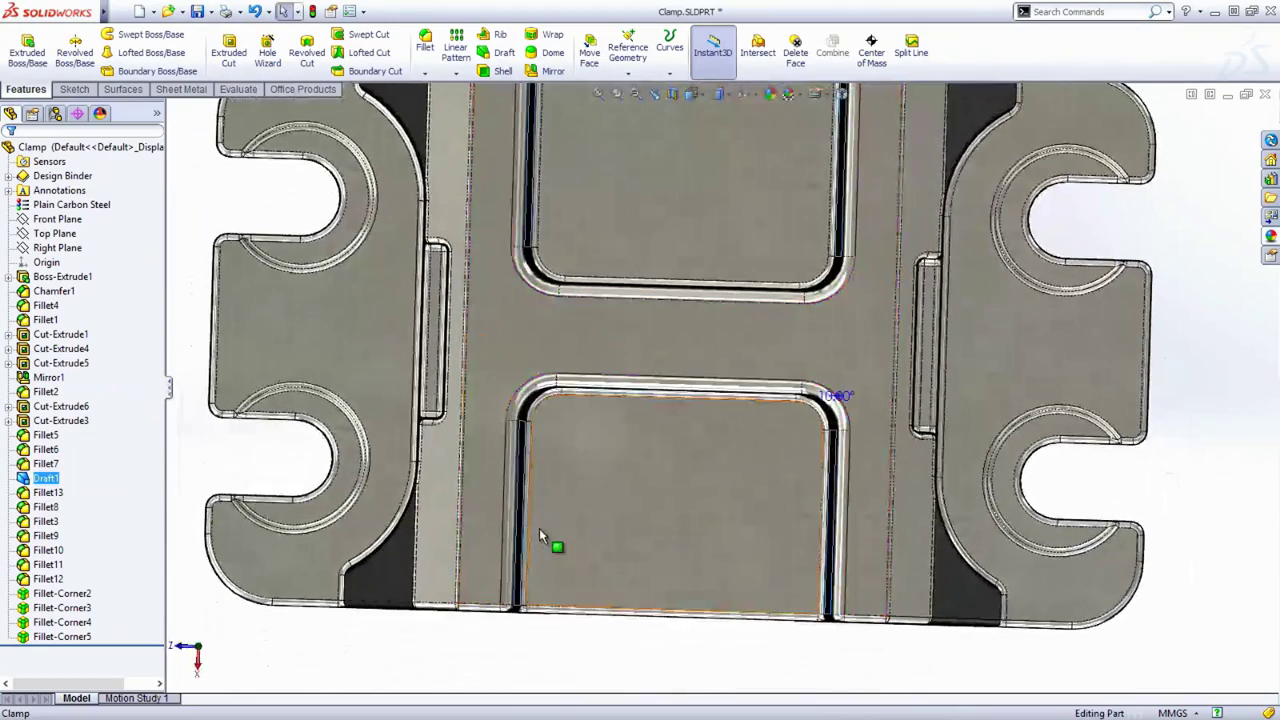
{"action": "key", "text": "ctrl+7"}
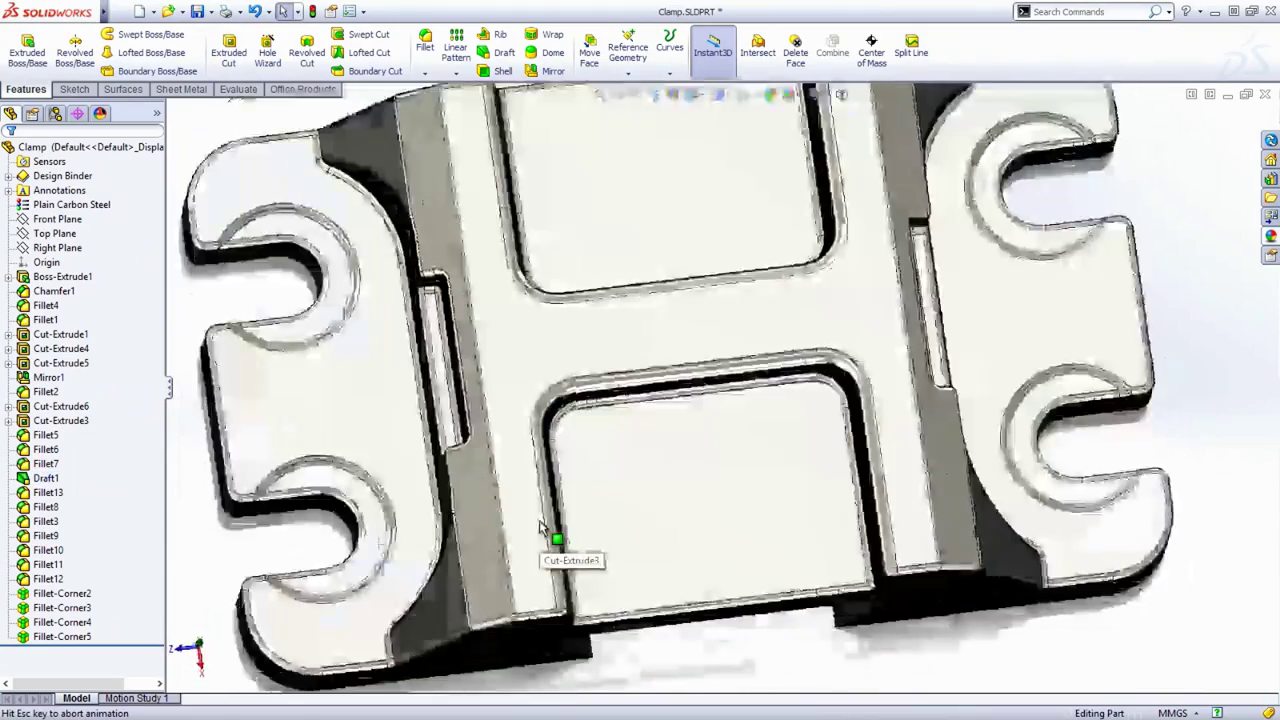
{"action": "left_click", "coordinate": [455, 415]}
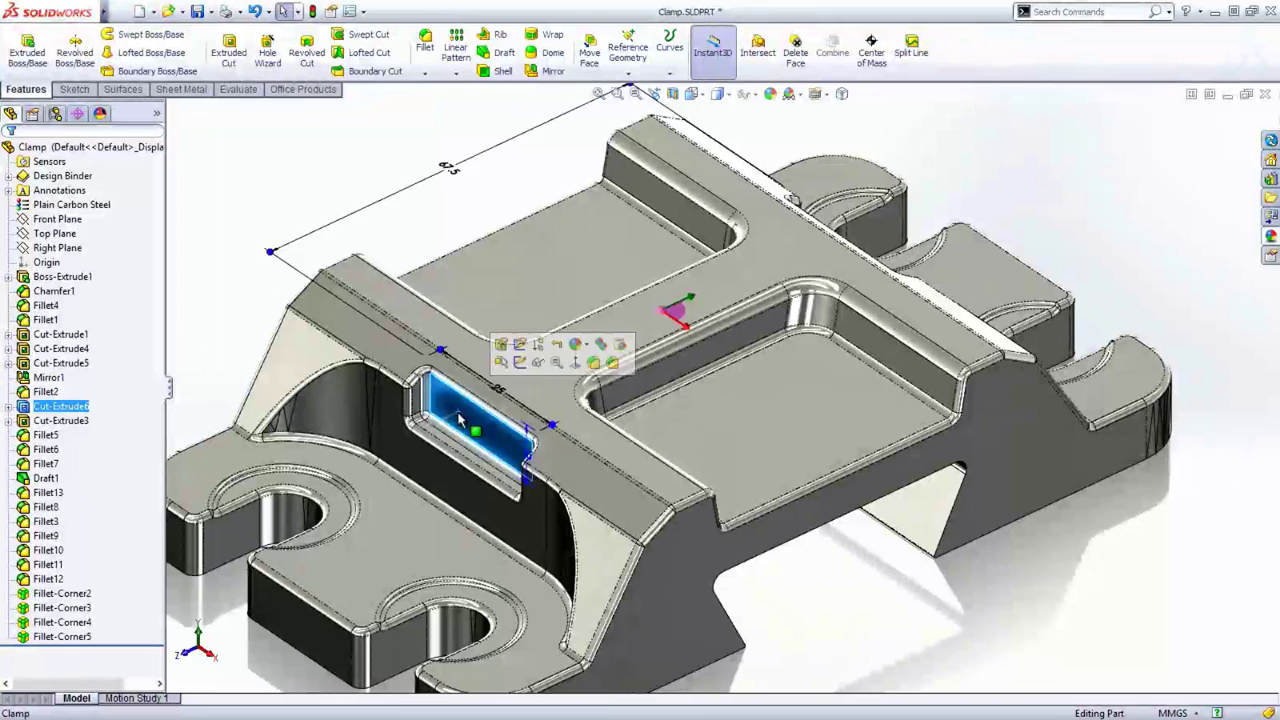
{"action": "right_click", "coordinate": [462, 420]}
{"action": "left_click", "coordinate": [502, 506]}
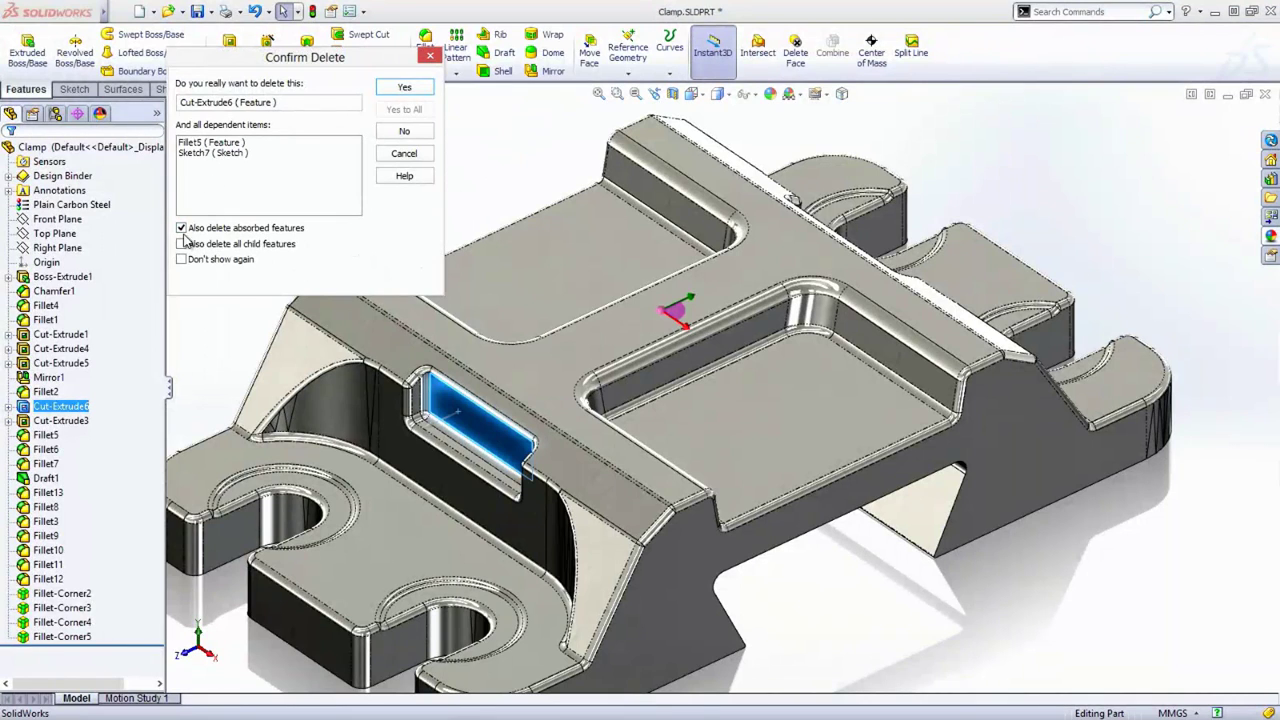
{"action": "left_click", "coordinate": [182, 245]}
{"action": "left_click", "coordinate": [182, 245]}
{"action": "left_click", "coordinate": [402, 88]}
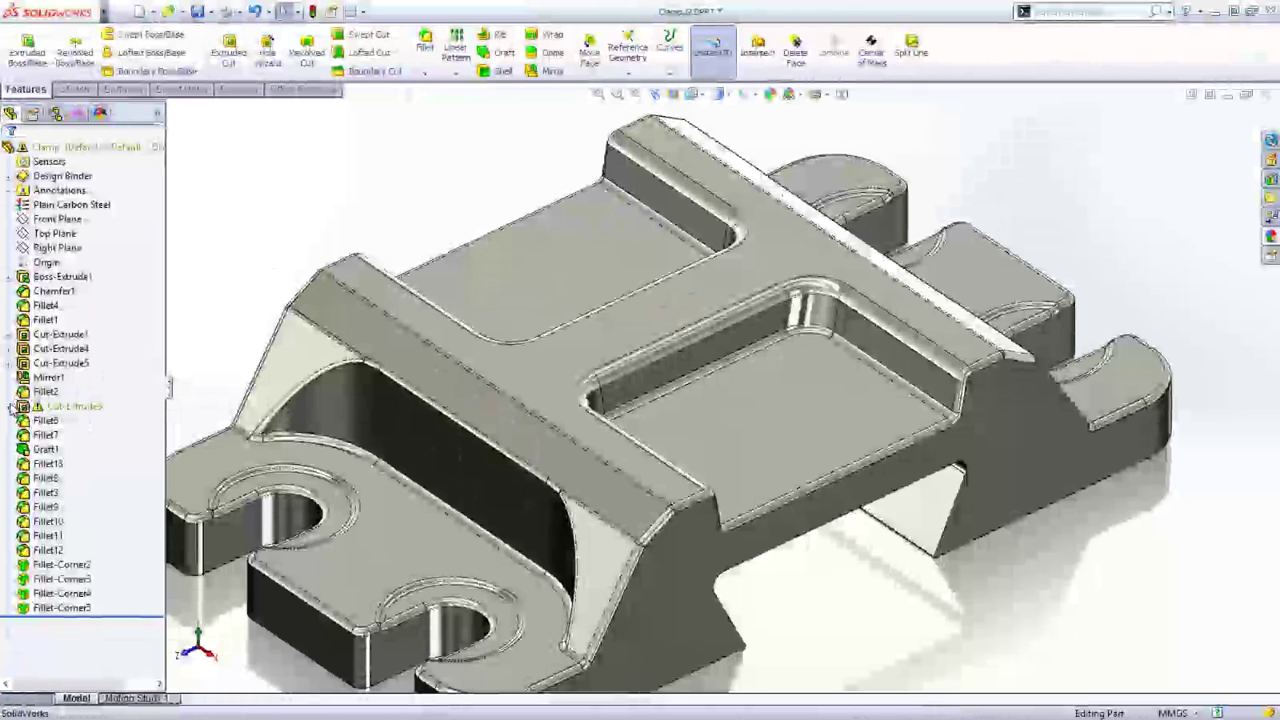
{"action": "left_click", "coordinate": [11, 407]}
Read the dangling-dimension warning on Sketch4 under Cut-Extrude3 and select the sketch.
{"action": "mouse_move", "coordinate": [74, 423]}
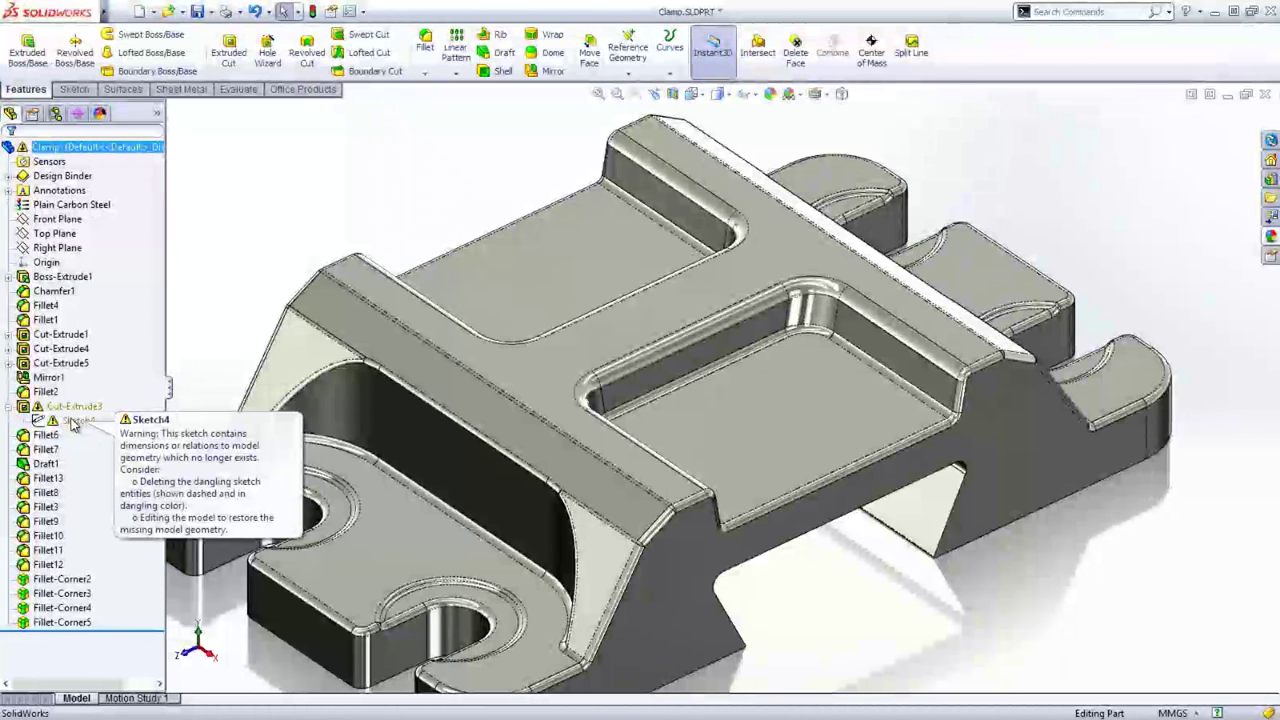
{"action": "left_click", "coordinate": [72, 421]}
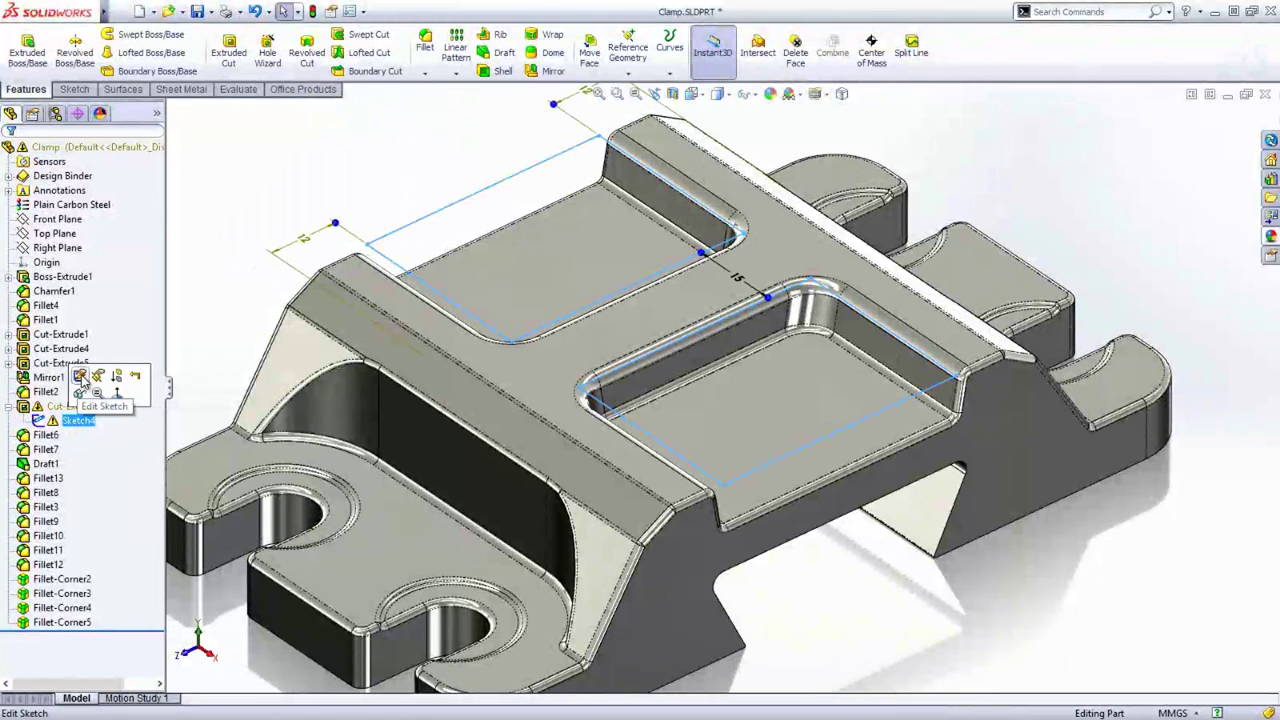
Edit Sketch4 and reattach the dangling 12 dimension to a clamp model edge.
{"action": "left_click", "coordinate": [84, 377]}
{"action": "middle_click_drag", "start_coordinate": [368, 381], "coordinate": [410, 460]}
{"action": "left_click", "coordinate": [305, 277]}
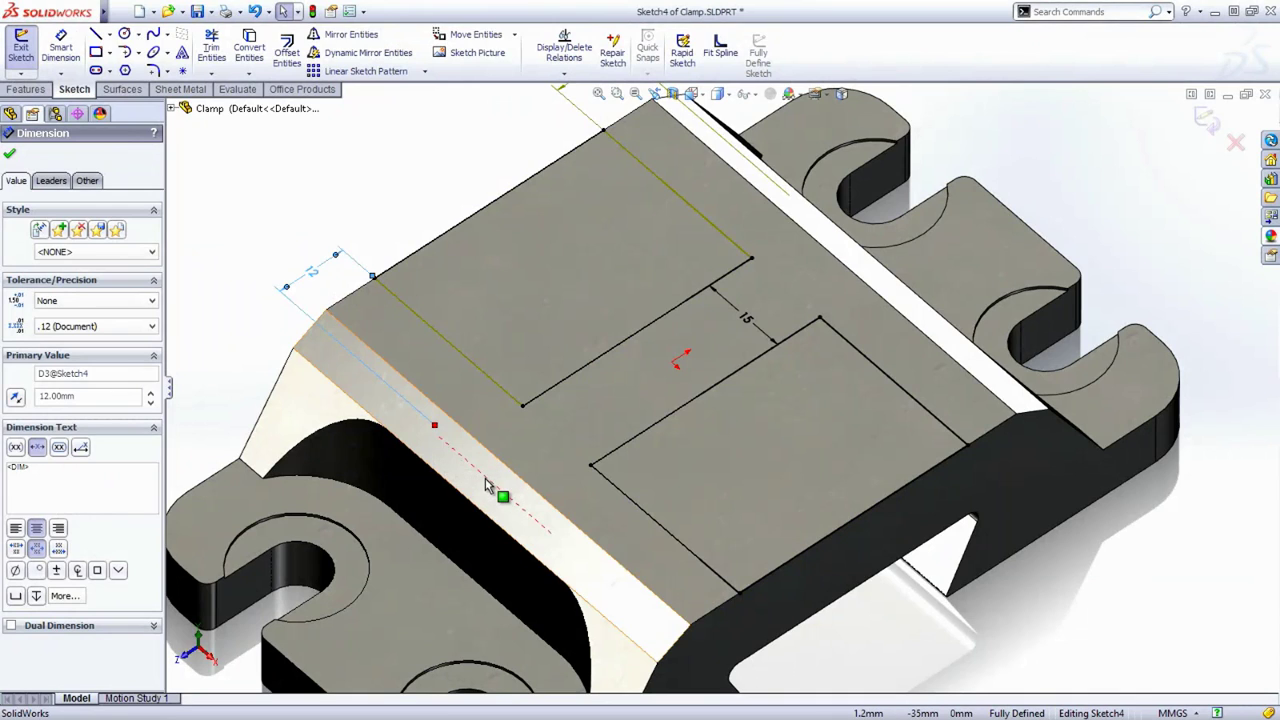
{"action": "left_click_drag", "start_coordinate": [485, 478], "coordinate": [450, 425]}
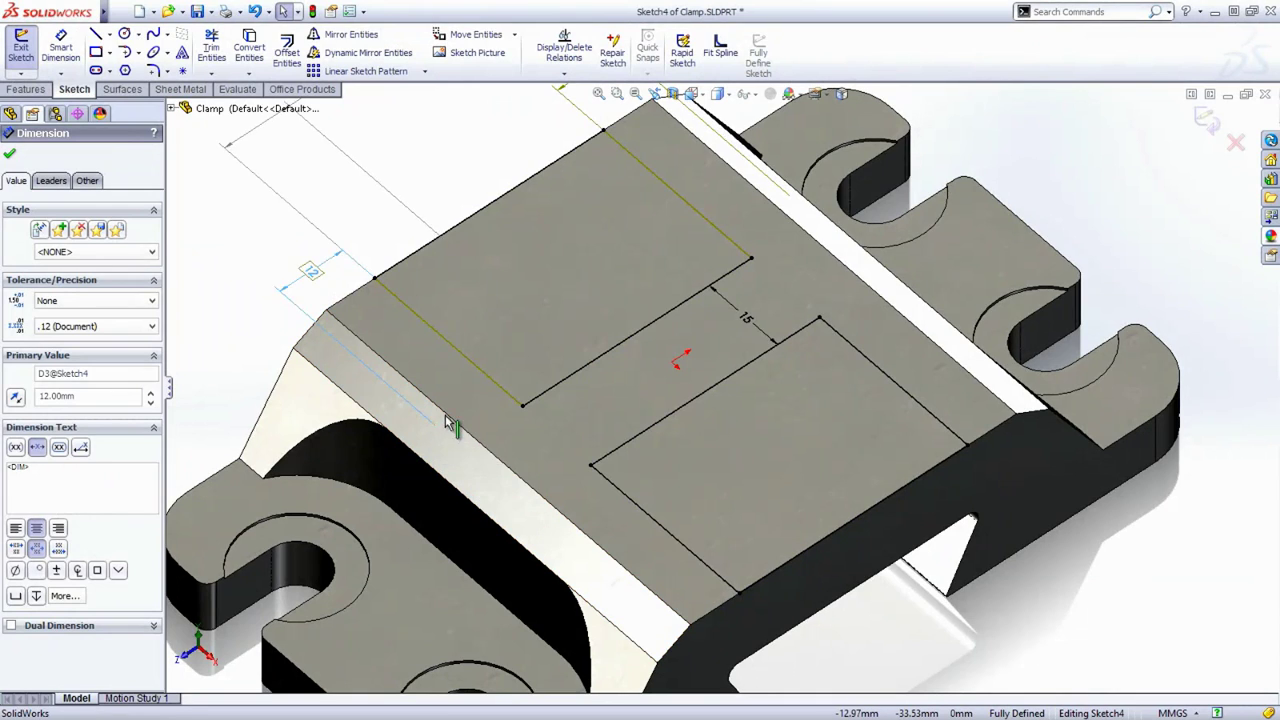
{"action": "key", "text": "Escape"}
Reattach the top 12 dimension to the far model edge and move the 9.25 dimension clear.
{"action": "mouse_move", "coordinate": [523, 357]}
{"action": "middle_mouse_down", "text": "ctrl"}
{"action": "mouse_move", "coordinate": [471, 417]}
{"action": "mouse_move", "coordinate": [465, 460]}
{"action": "middle_mouse_up", "text": "ctrl"}
{"action": "left_click", "coordinate": [525, 205]}
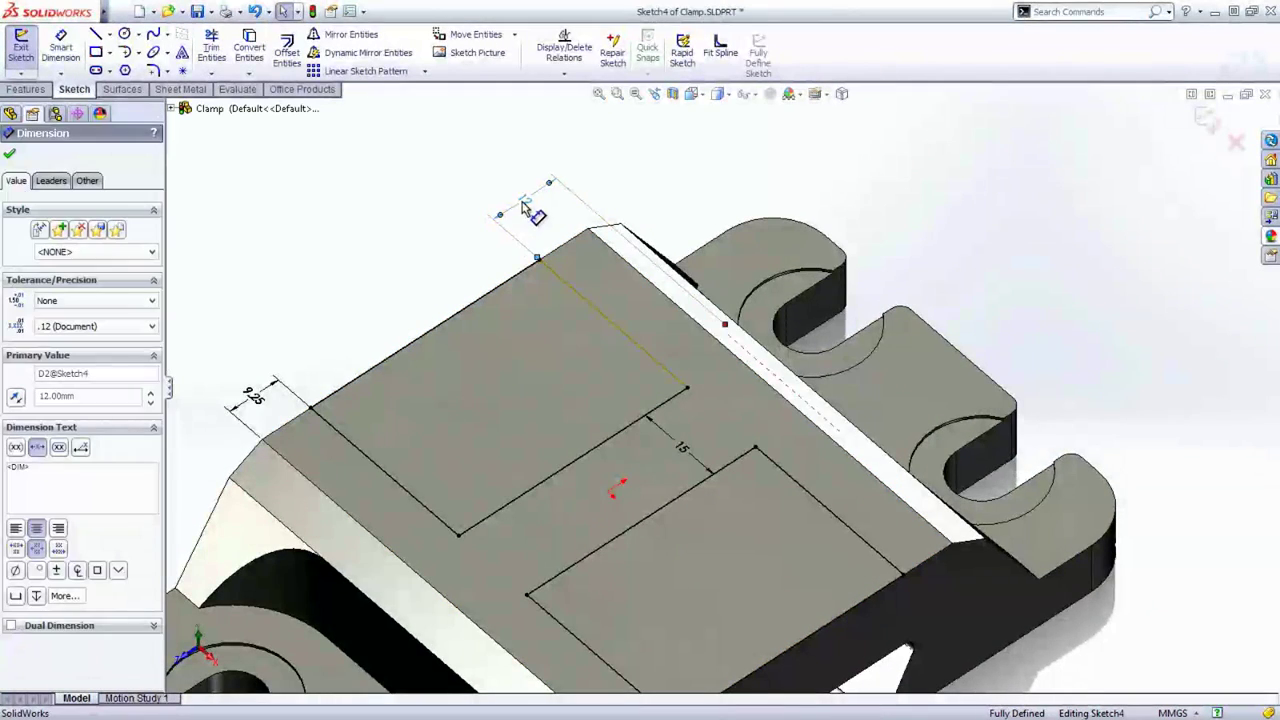
{"action": "left_click_drag", "start_coordinate": [724, 338], "coordinate": [720, 348]}
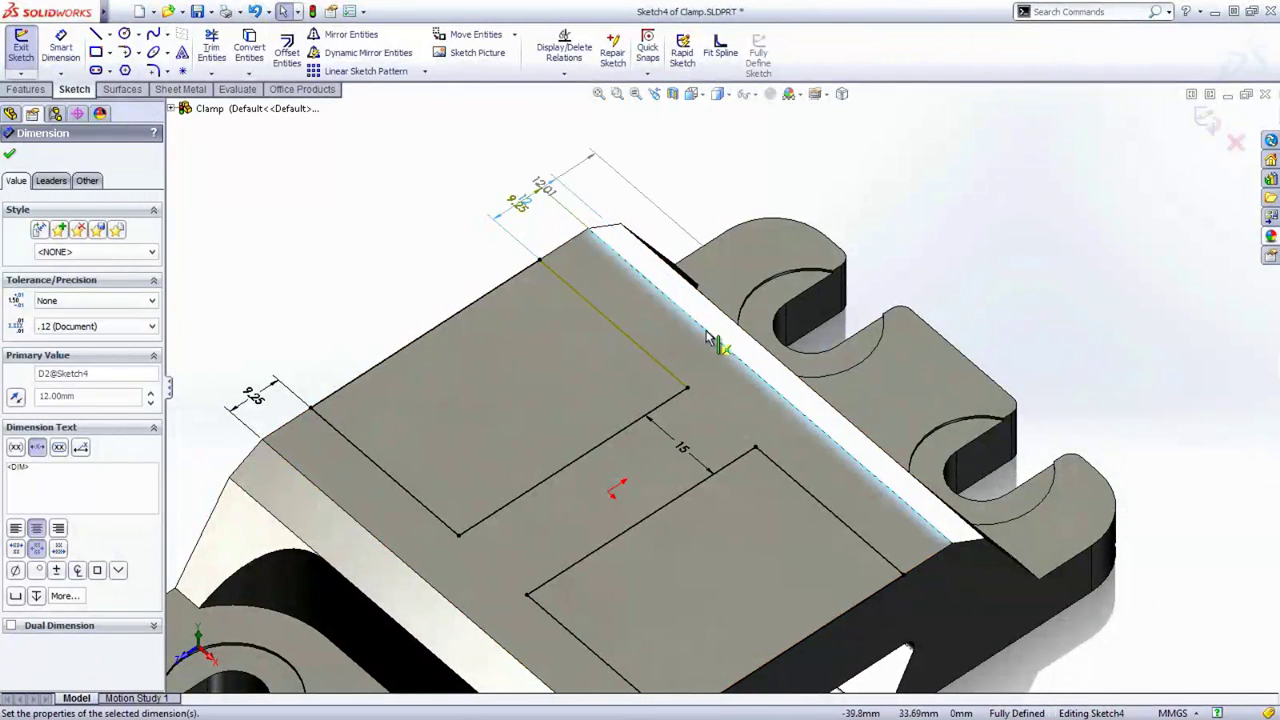
{"action": "left_click_drag", "start_coordinate": [537, 185], "coordinate": [522, 212]}
{"action": "left_click", "coordinate": [450, 263]}
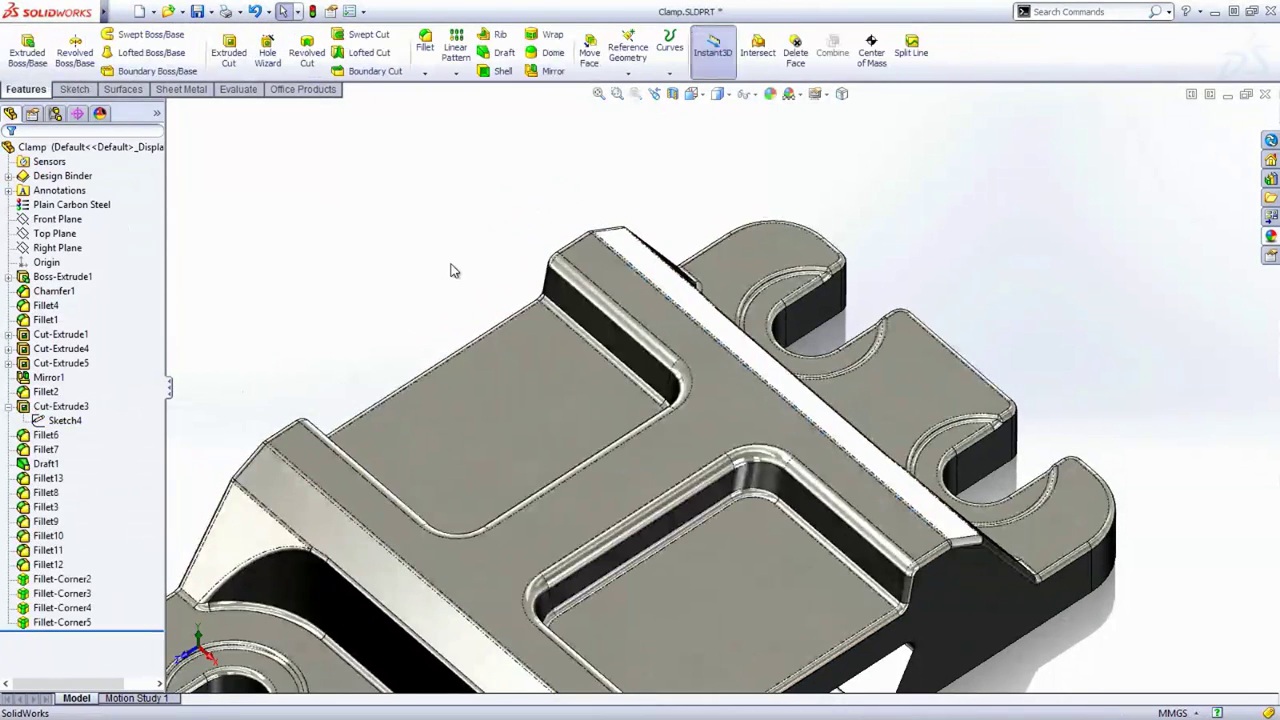
Switch to FULL JIG SAW ASSY and apply the Drive parts display state.
{"action": "scroll", "coordinate": [488, 360], "scroll_direction": "up", "scroll_amount": 5}
{"action": "middle_click_drag", "start_coordinate": [488, 360], "coordinate": [552, 455]}
{"action": "key", "text": "ctrl+Tab"}
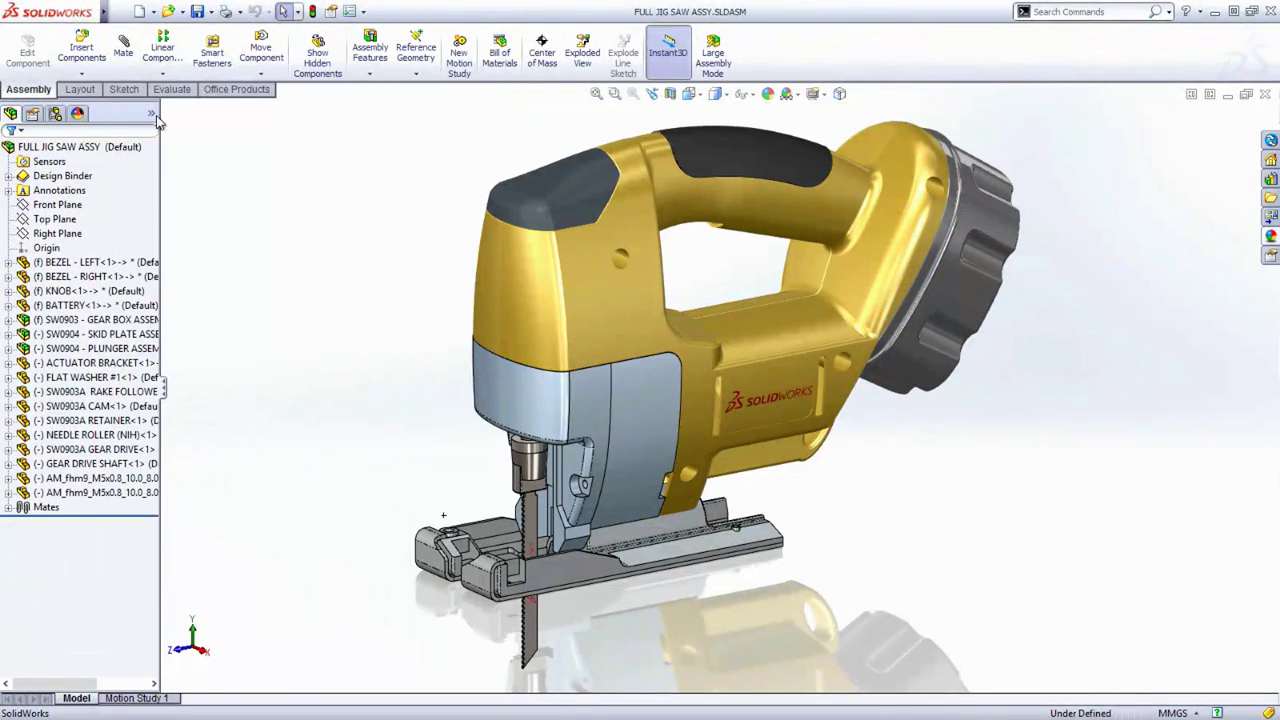
{"action": "left_click", "coordinate": [151, 114]}
{"action": "left_click", "coordinate": [172, 138]}
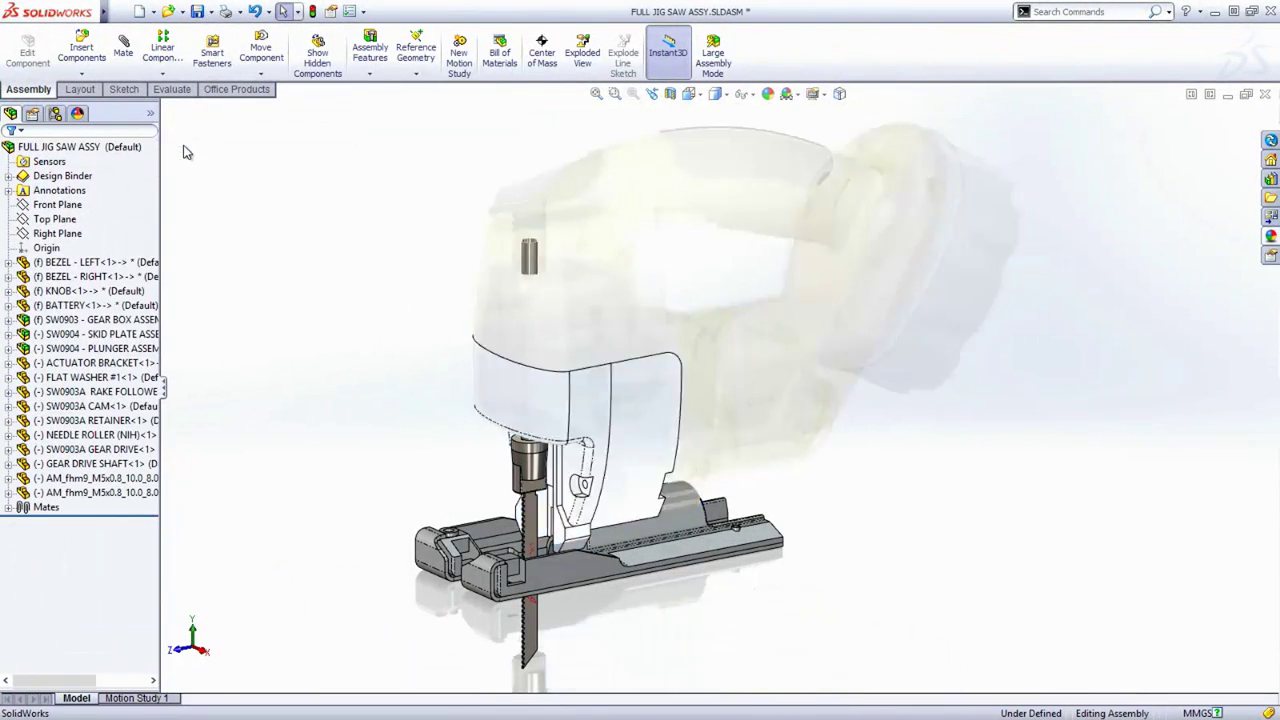
Drag the gear drive and cam to watch how the mechanism moves.
{"action": "scroll", "coordinate": [558, 341], "scroll_direction": "down", "scroll_amount": 5}
{"action": "middle_click_drag", "start_coordinate": [644, 392], "coordinate": [699, 407]}
{"action": "left_click_drag", "start_coordinate": [700, 410], "coordinate": [783, 288]}
{"action": "left_click_drag", "start_coordinate": [688, 445], "coordinate": [692, 385]}
{"action": "middle_click_drag", "start_coordinate": [692, 385], "coordinate": [868, 398]}
{"action": "middle_click_drag", "start_coordinate": [430, 443], "coordinate": [512, 398]}
{"action": "left_click_drag", "start_coordinate": [512, 398], "coordinate": [529, 300]}
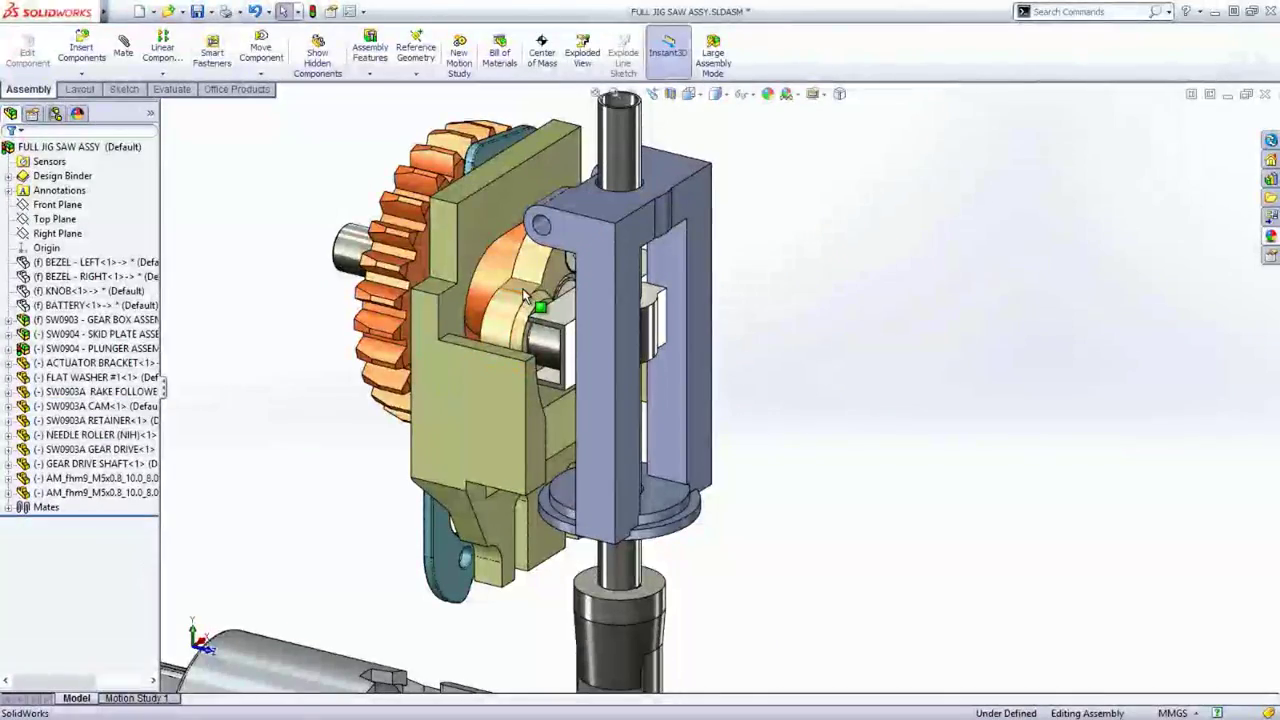
{"action": "left_click", "coordinate": [535, 305]}
Mate the cam and plunger faces coincident and force the mate to solve.
{"action": "left_click", "coordinate": [557, 318], "text": "ctrl"}
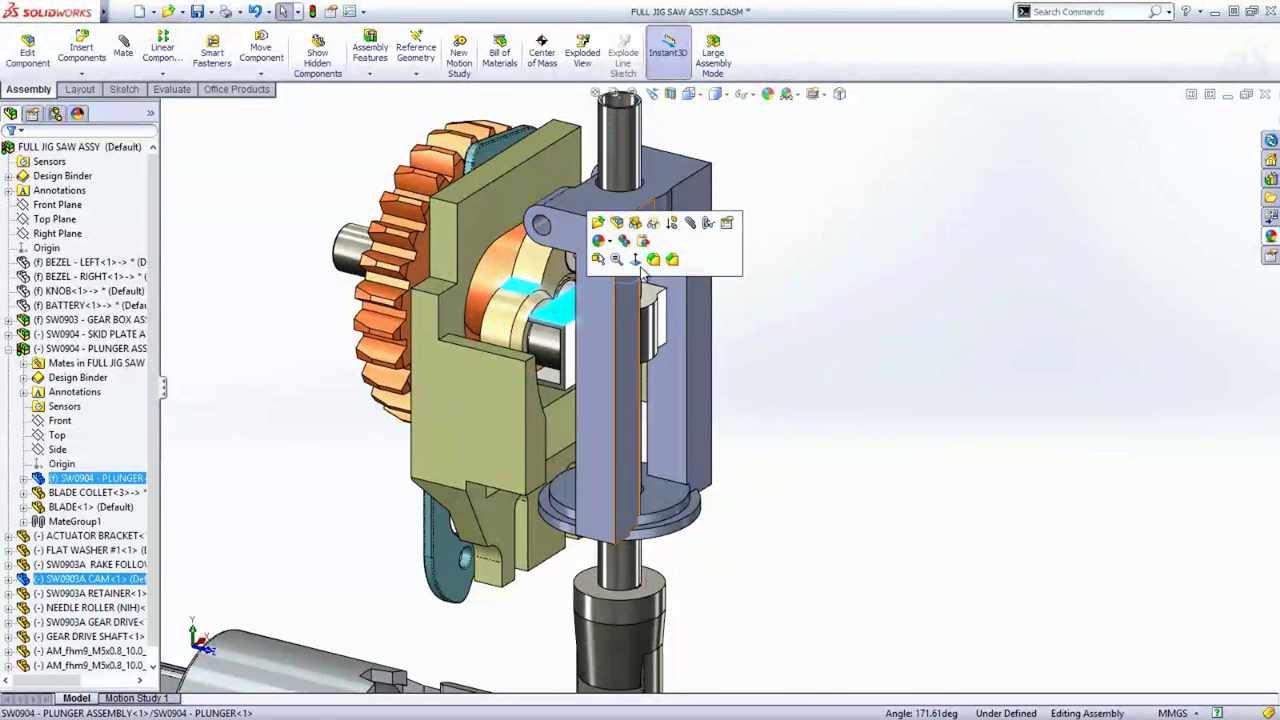
{"action": "left_click", "coordinate": [694, 230]}
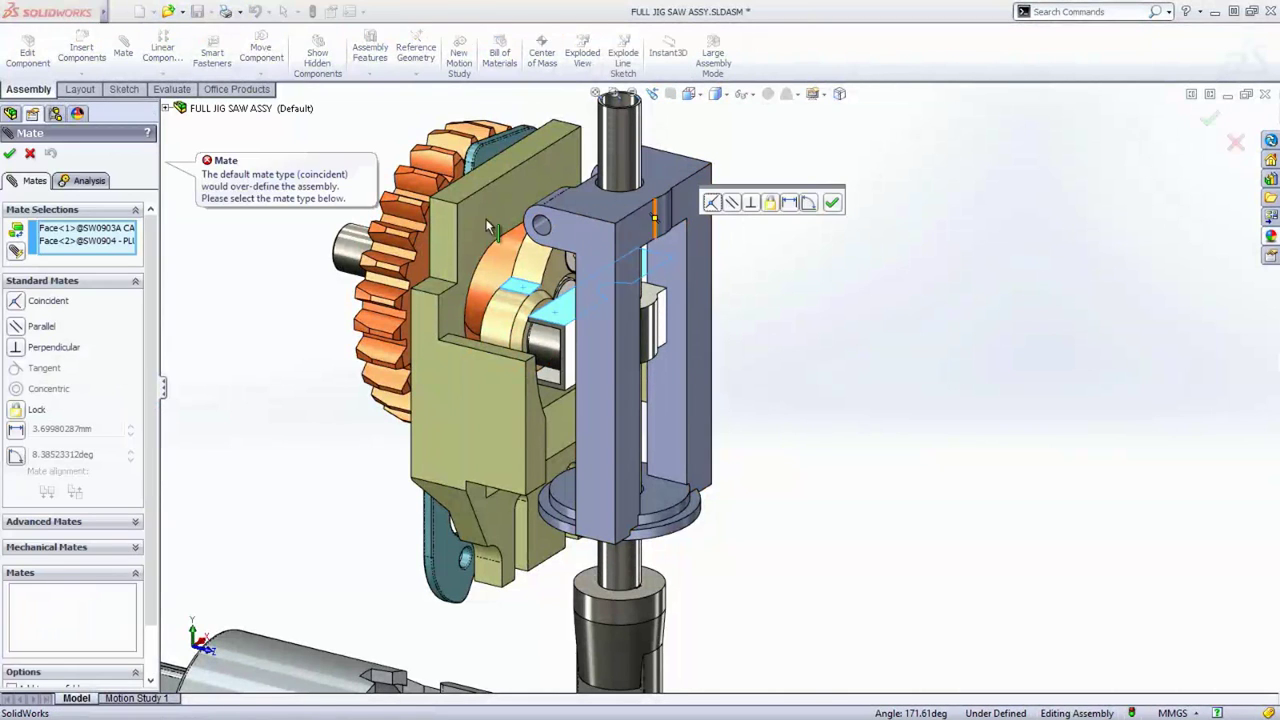
{"action": "left_click", "coordinate": [712, 203]}
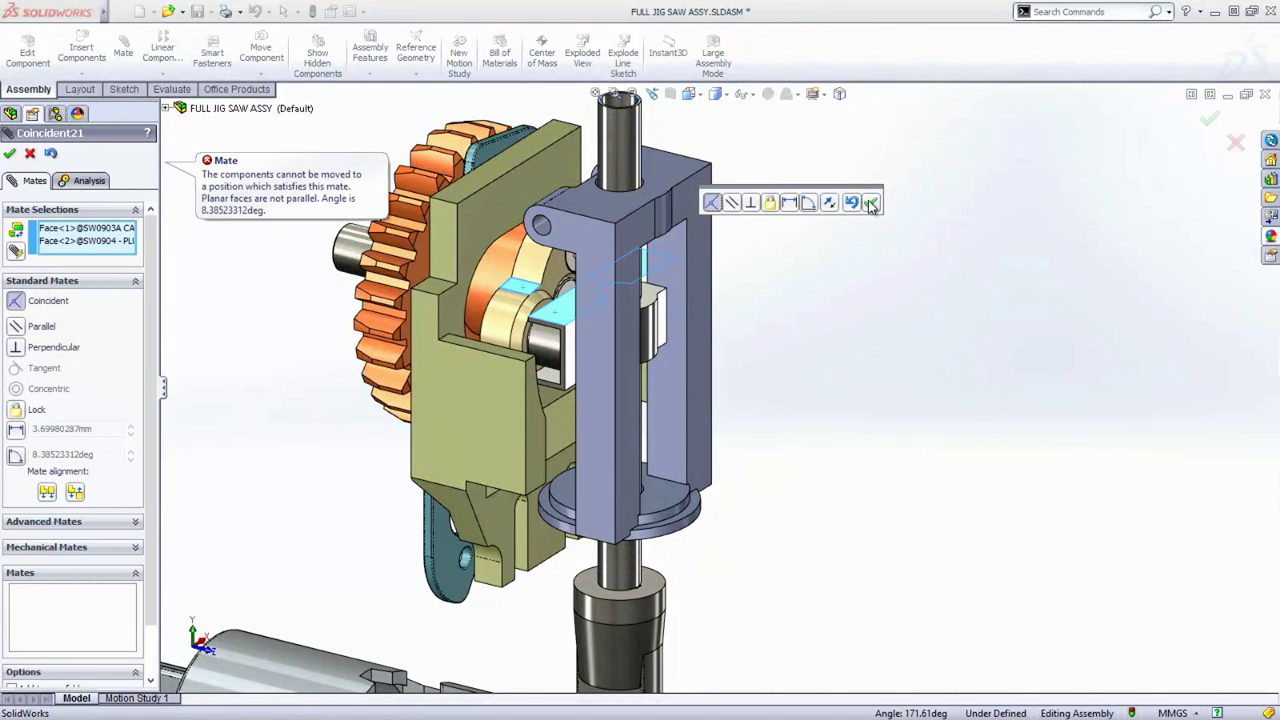
{"action": "left_click", "coordinate": [868, 204]}
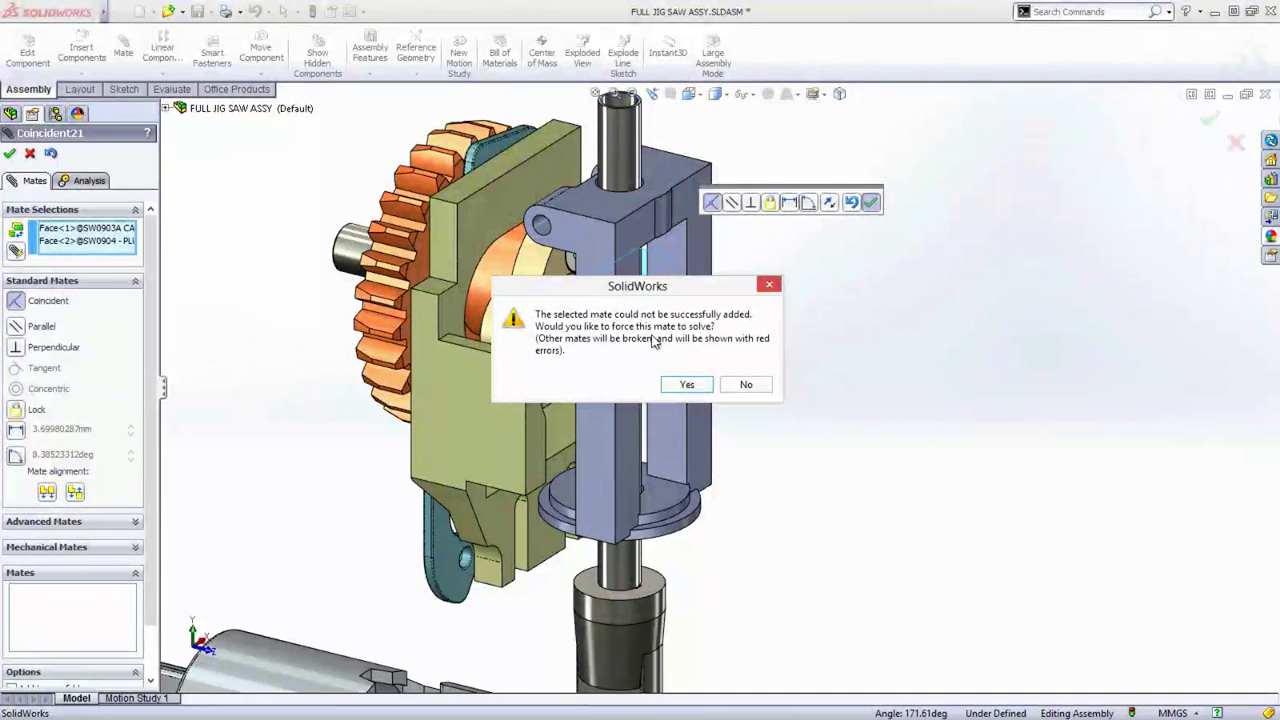
{"action": "left_click", "coordinate": [686, 384]}
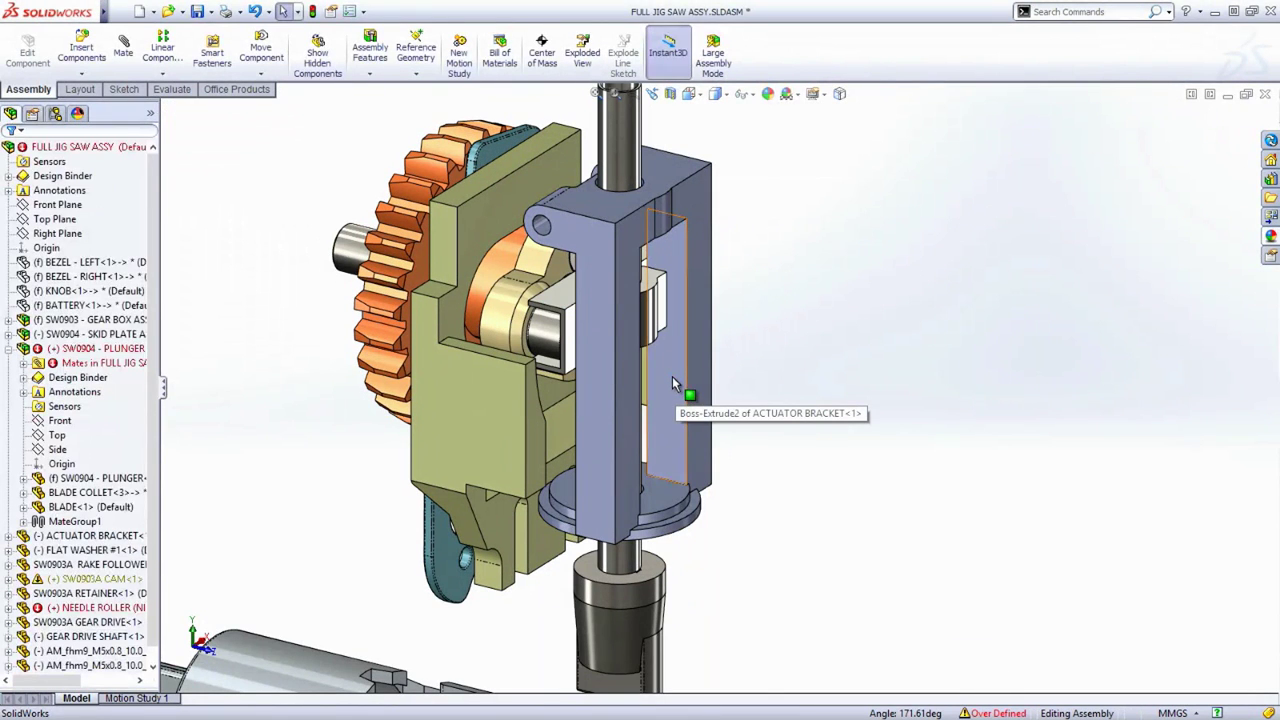
{"action": "left_click", "coordinate": [24, 363]}
Expand the Mates folder and open View Mate Errors, selecting the failing Tangent9 mate.
{"action": "left_click", "coordinate": [9, 348]}
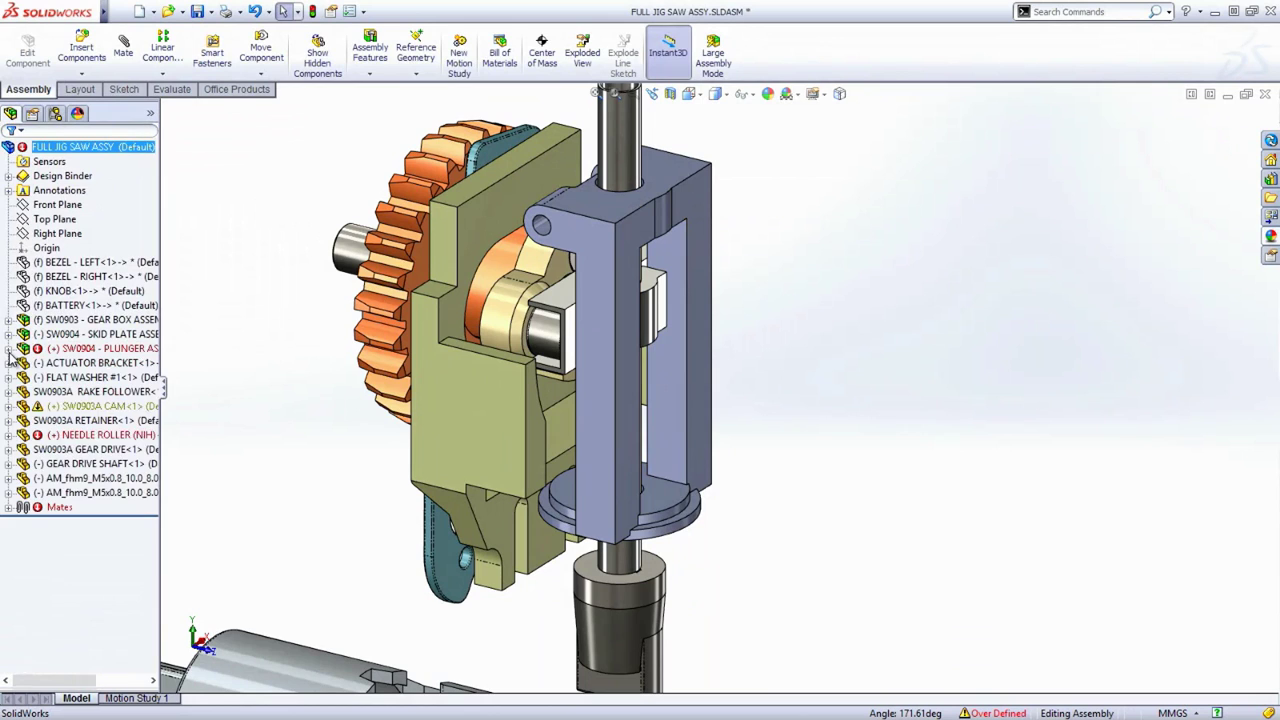
{"action": "left_click", "coordinate": [24, 510]}
{"action": "scroll", "coordinate": [70, 460], "scroll_direction": "up", "scroll_amount": 2}
{"action": "mouse_move", "coordinate": [72, 455]}
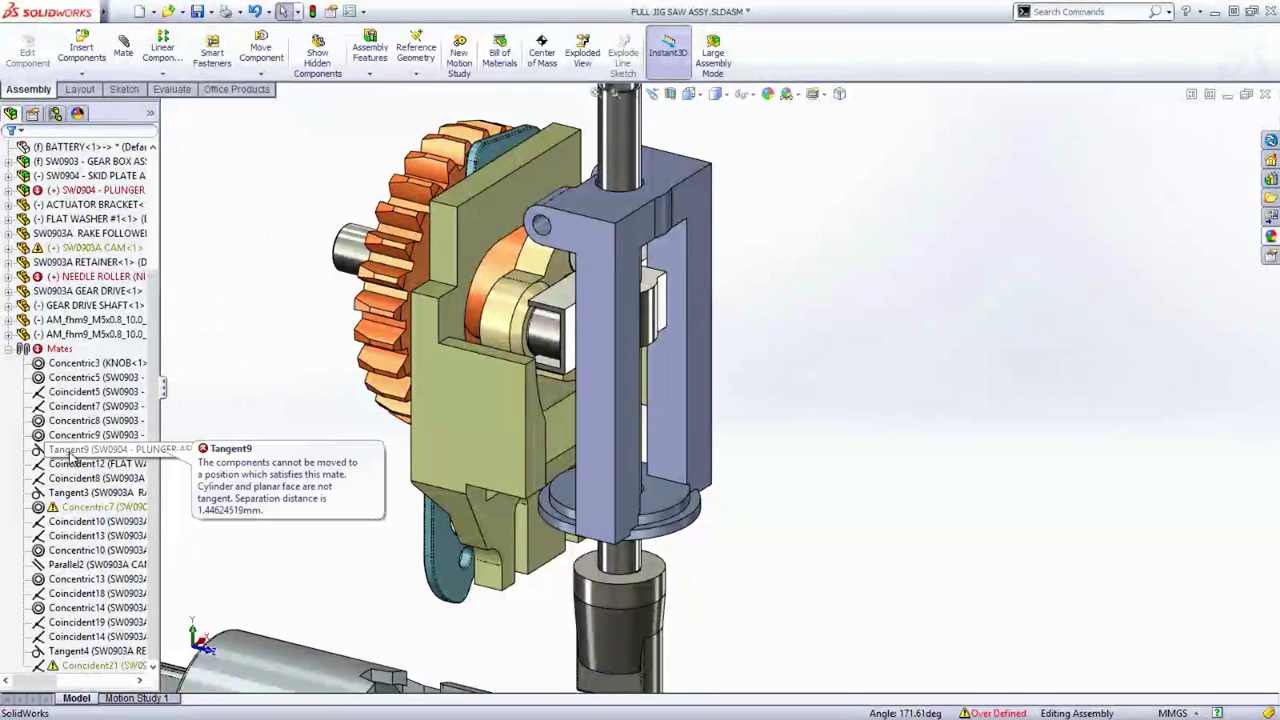
{"action": "mouse_move", "coordinate": [118, 508]}
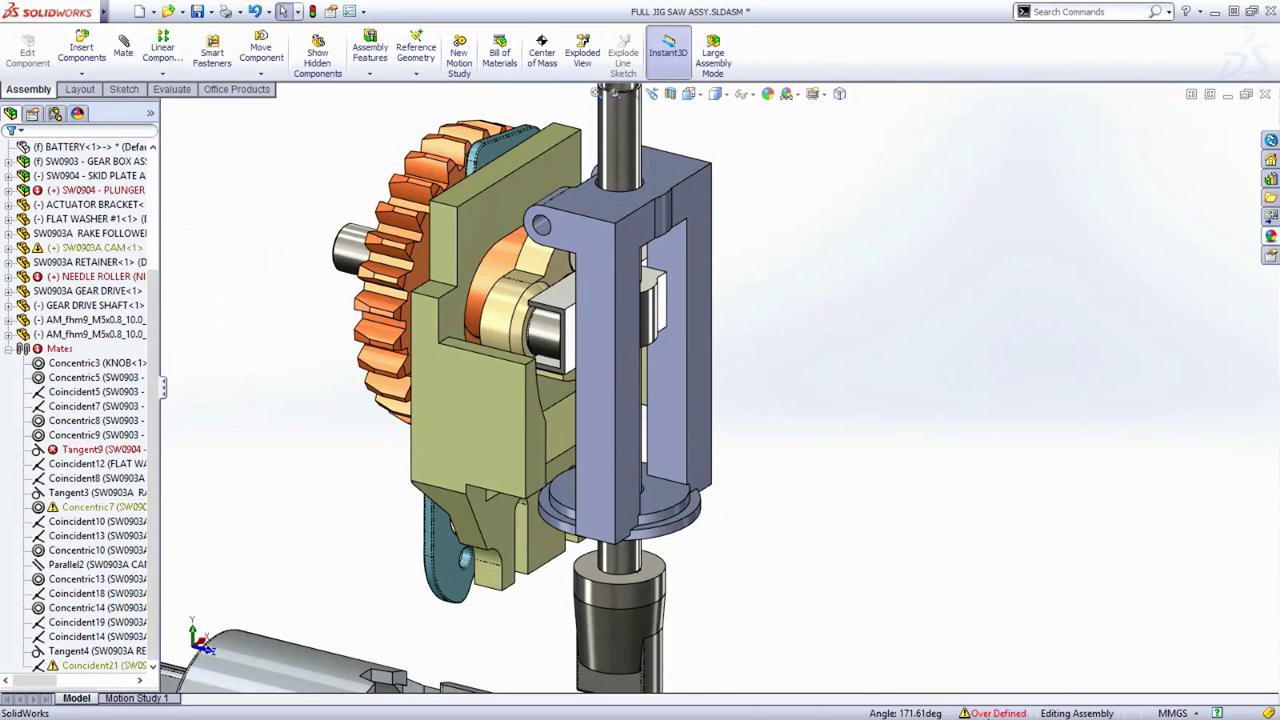
{"action": "left_click", "coordinate": [1006, 713]}
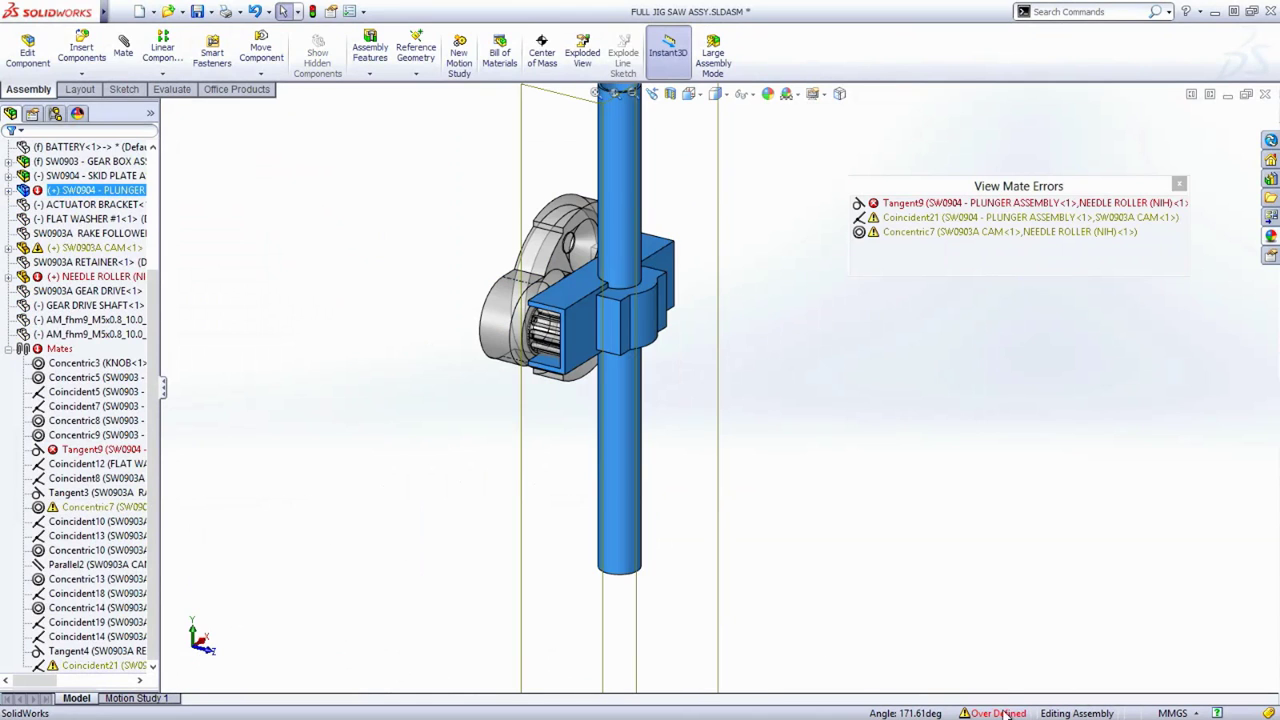
{"action": "left_click", "coordinate": [918, 205]}
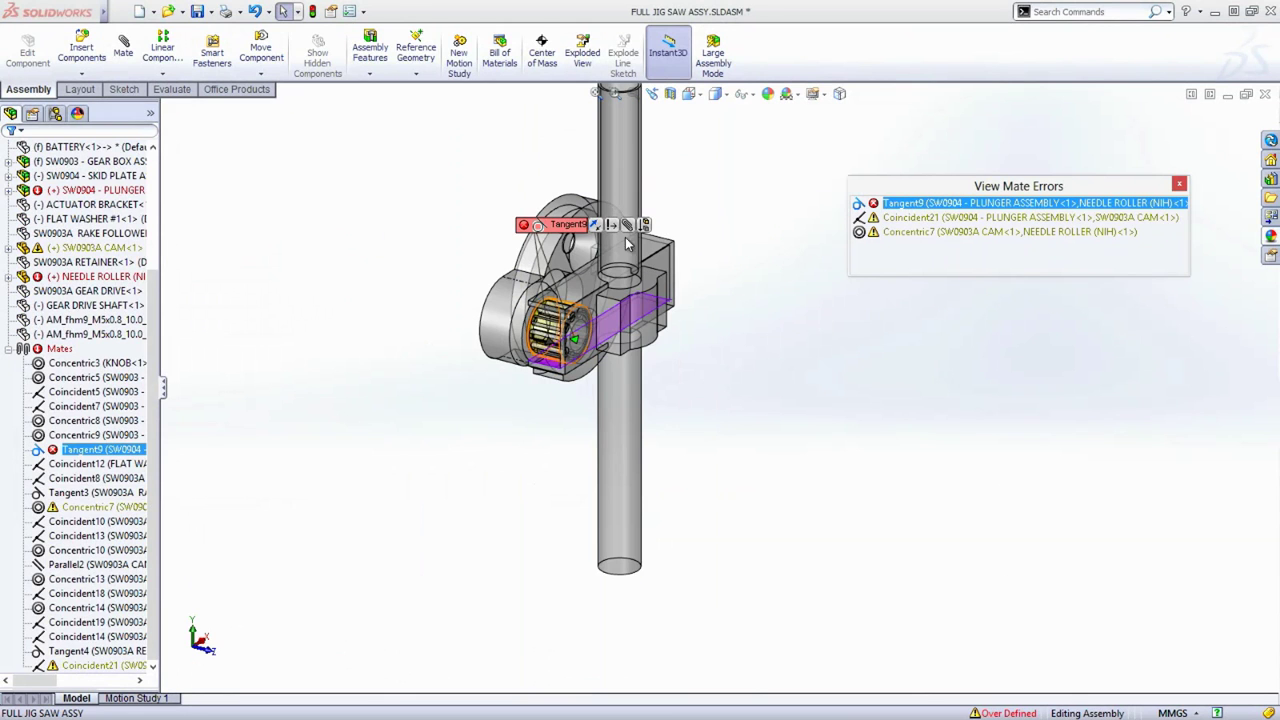
Force the Tangent9 mate, then delete the Coincident21 mate from its callout.
{"action": "left_click_drag", "start_coordinate": [569, 228], "coordinate": [420, 212]}
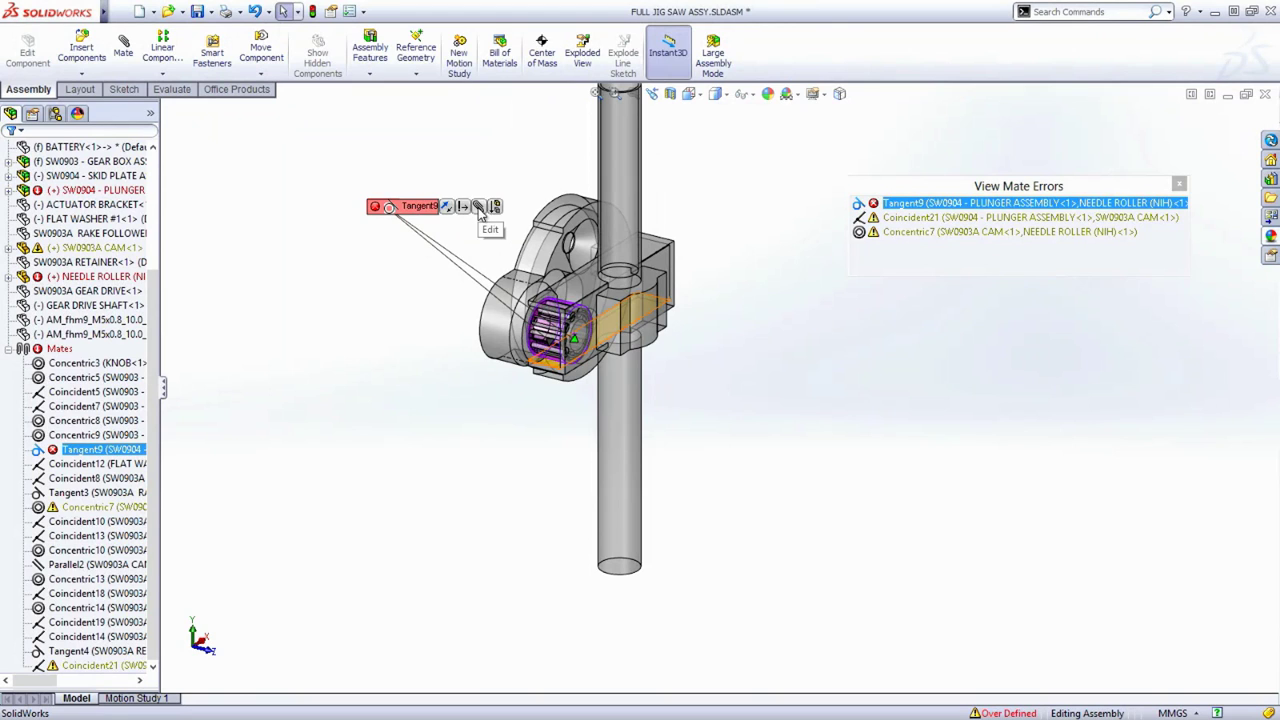
{"action": "left_click", "coordinate": [465, 207]}
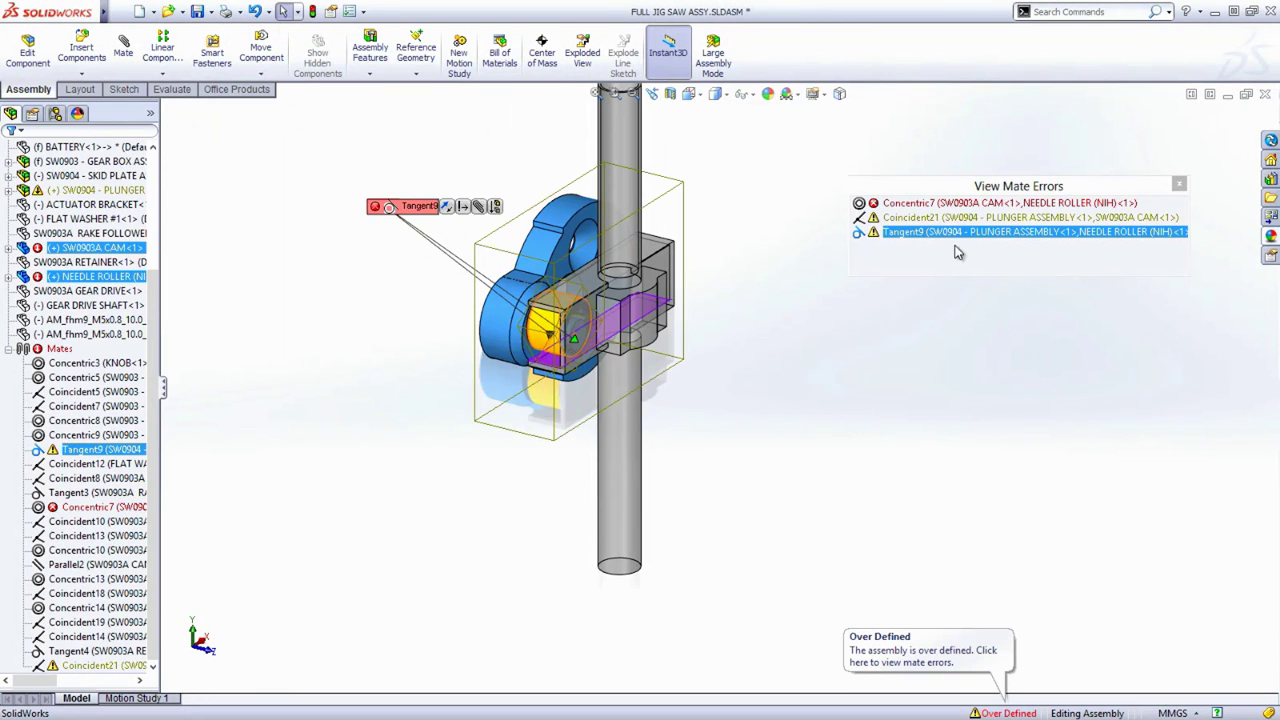
{"action": "left_click", "coordinate": [912, 203]}
{"action": "left_click", "coordinate": [912, 218]}
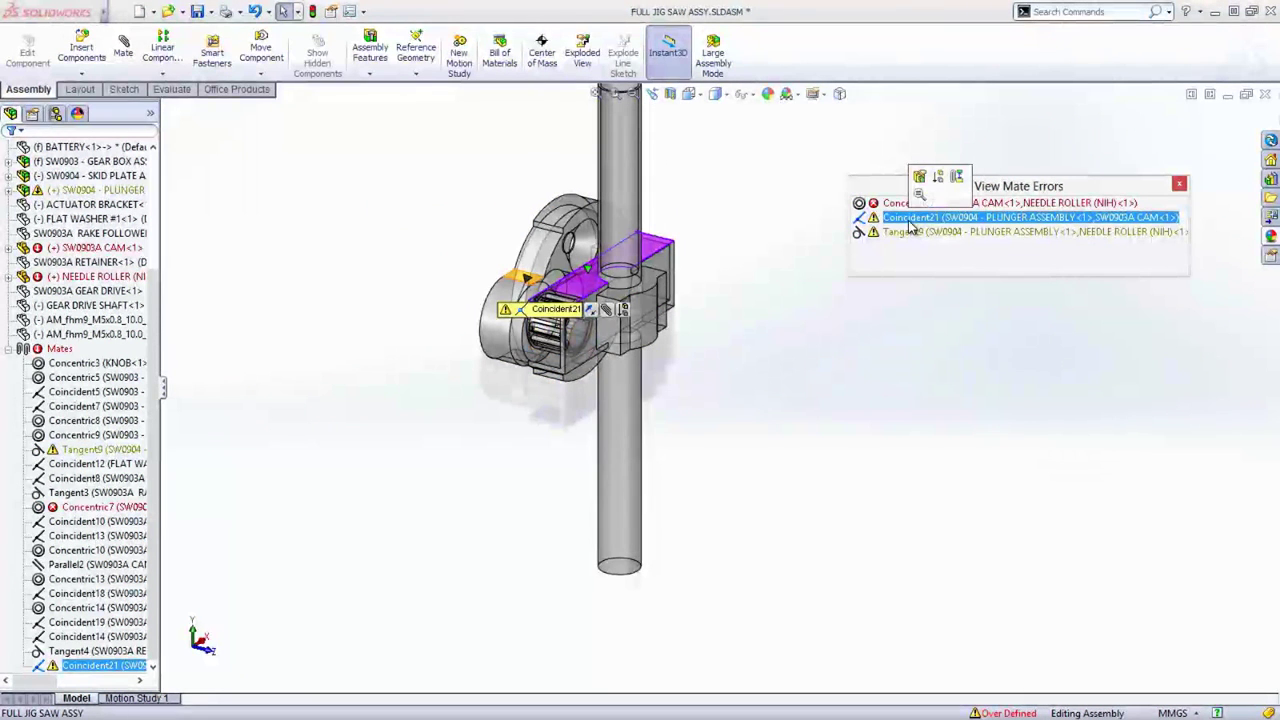
{"action": "left_click_drag", "start_coordinate": [566, 315], "coordinate": [451, 214]}
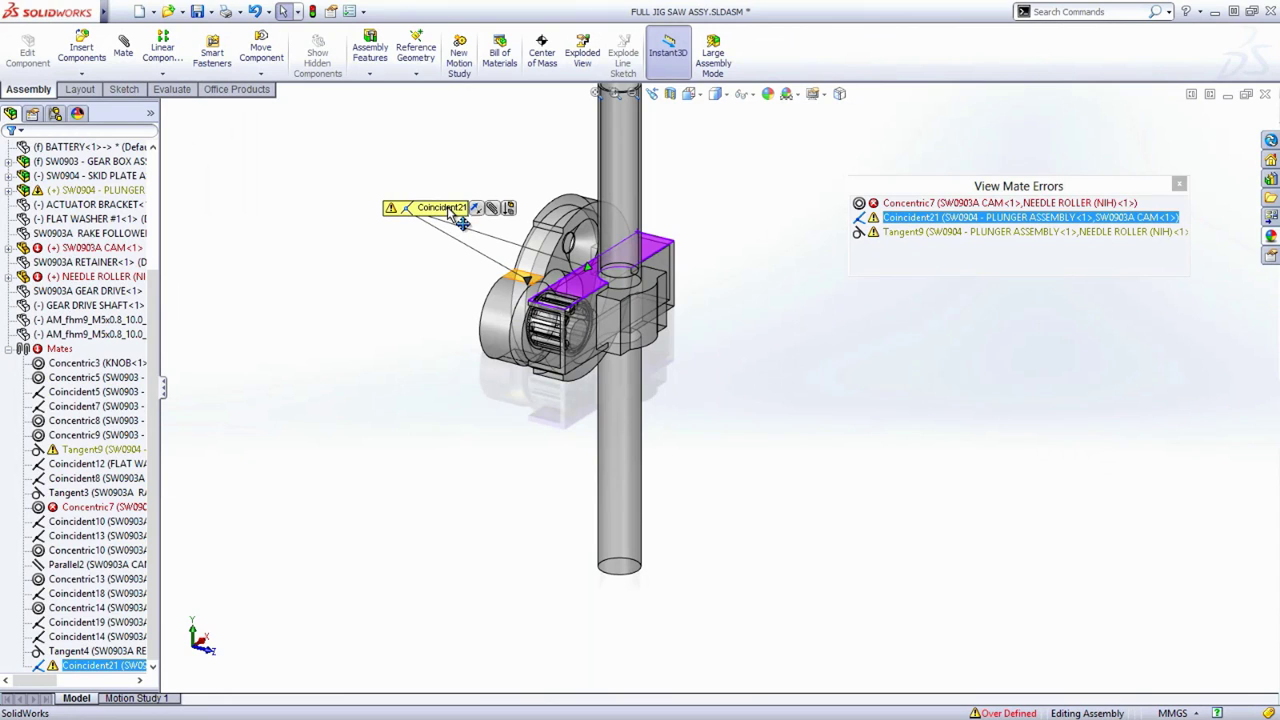
{"action": "right_click", "coordinate": [510, 212]}
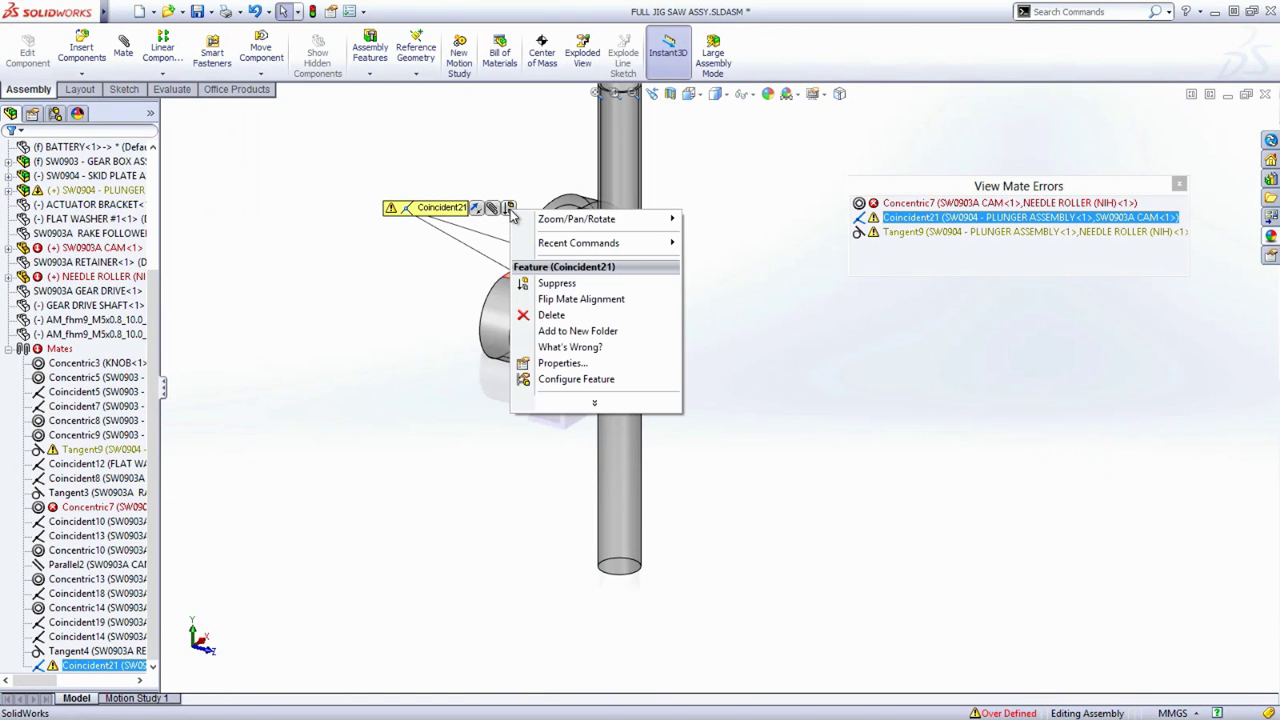
{"action": "left_click", "coordinate": [546, 311]}
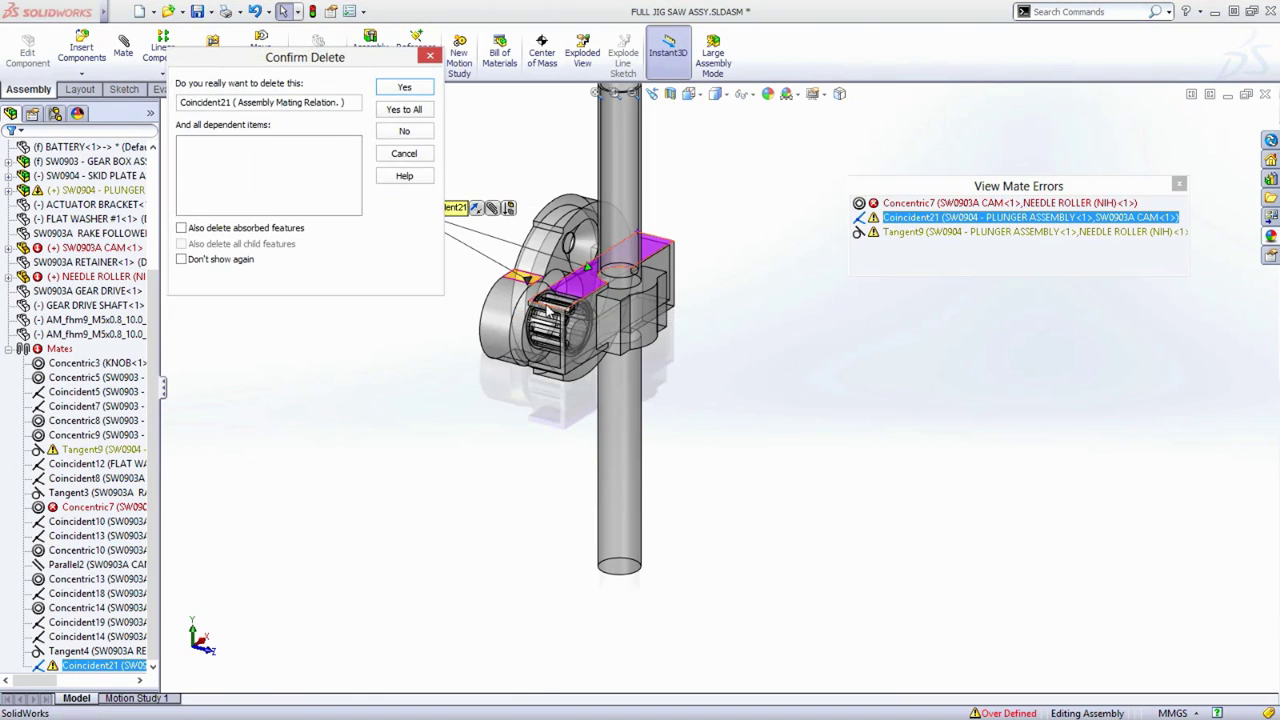
{"action": "left_click", "coordinate": [404, 88]}
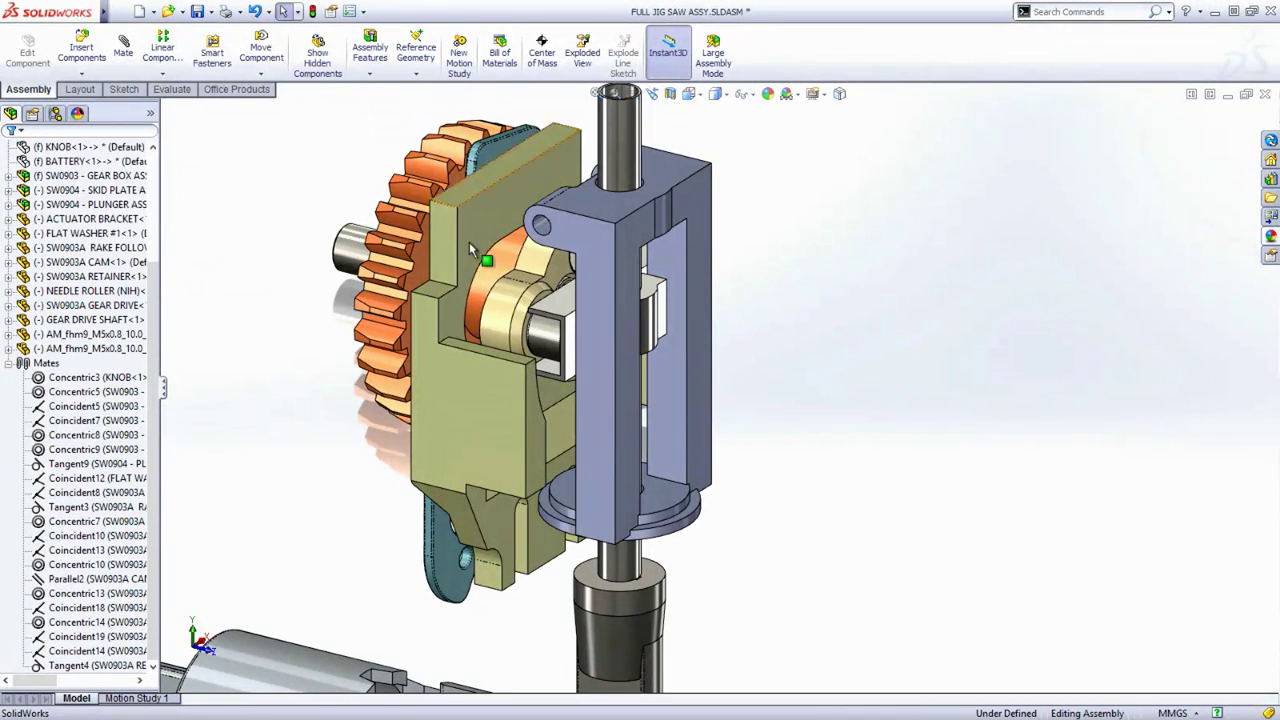
Rotate the cam freely, then restore the All Components display state and fit the jig saw.
{"action": "left_click_drag", "start_coordinate": [501, 290], "coordinate": [612, 165]}
{"action": "left_click", "coordinate": [155, 118]}
{"action": "left_click", "coordinate": [153, 115]}
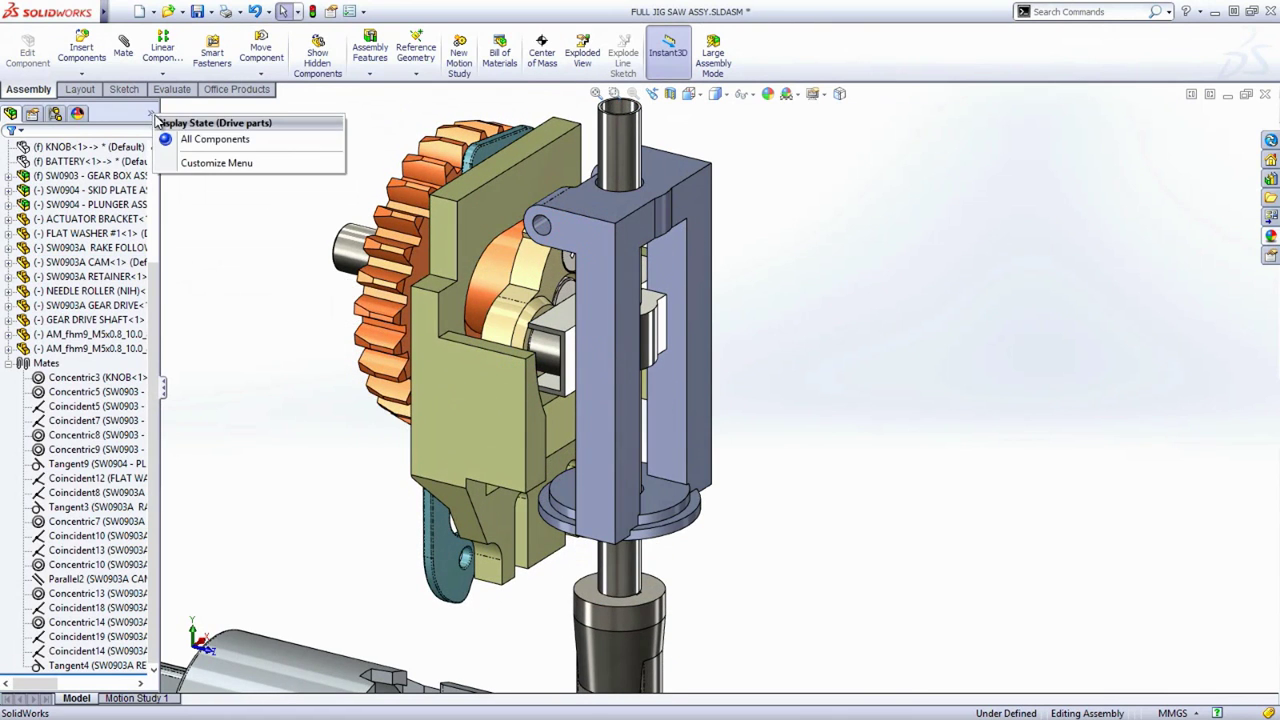
{"action": "left_click", "coordinate": [193, 138]}
{"action": "key", "text": "f"}
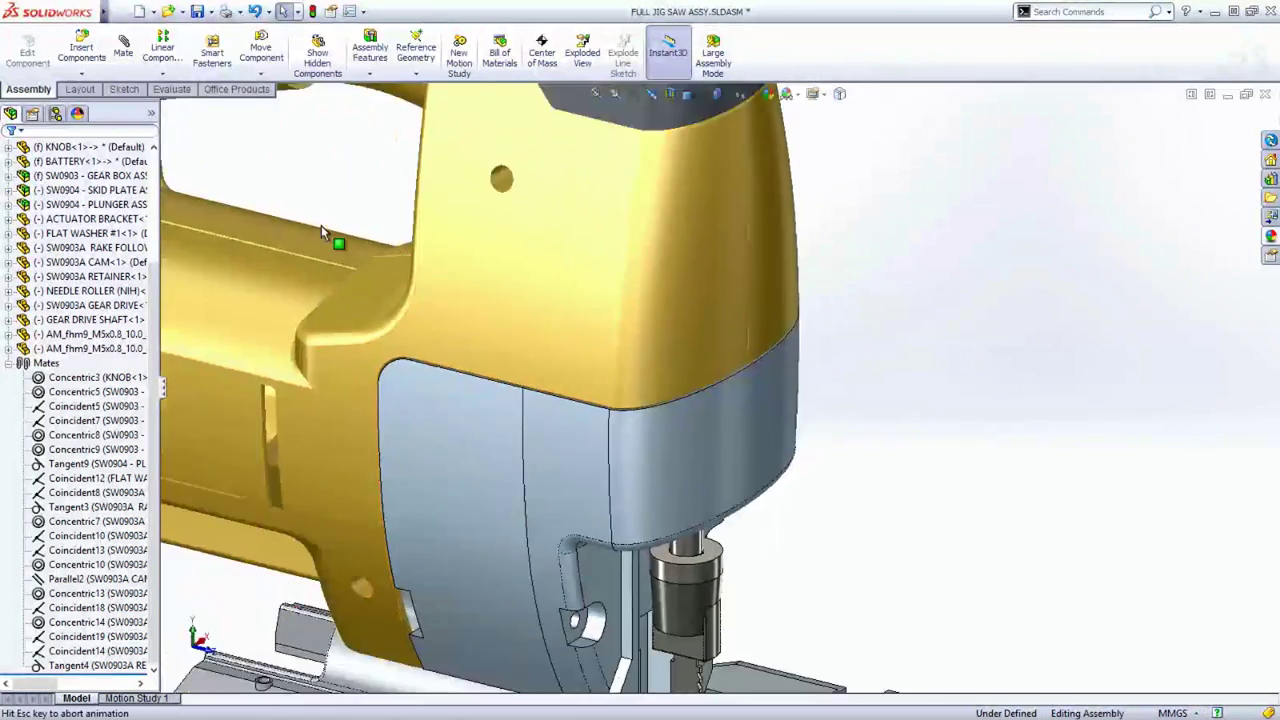
{"action": "middle_click_drag", "start_coordinate": [650, 400], "coordinate": [503, 396]}
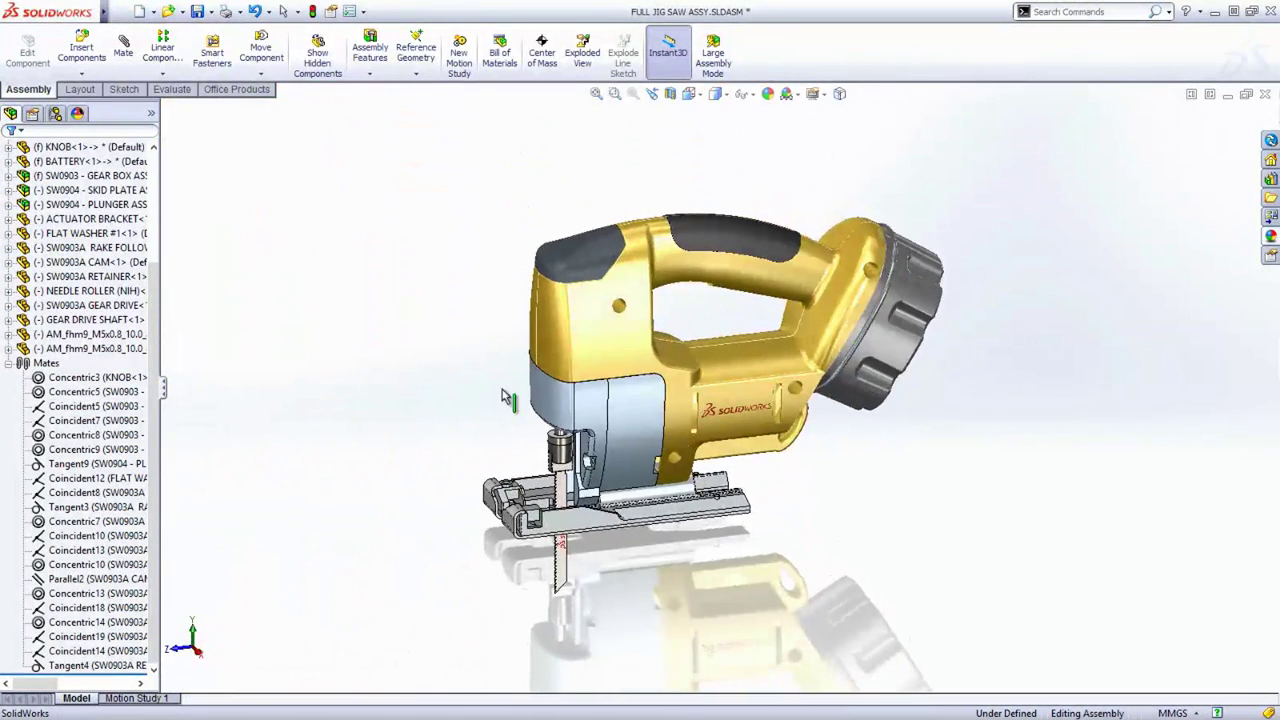